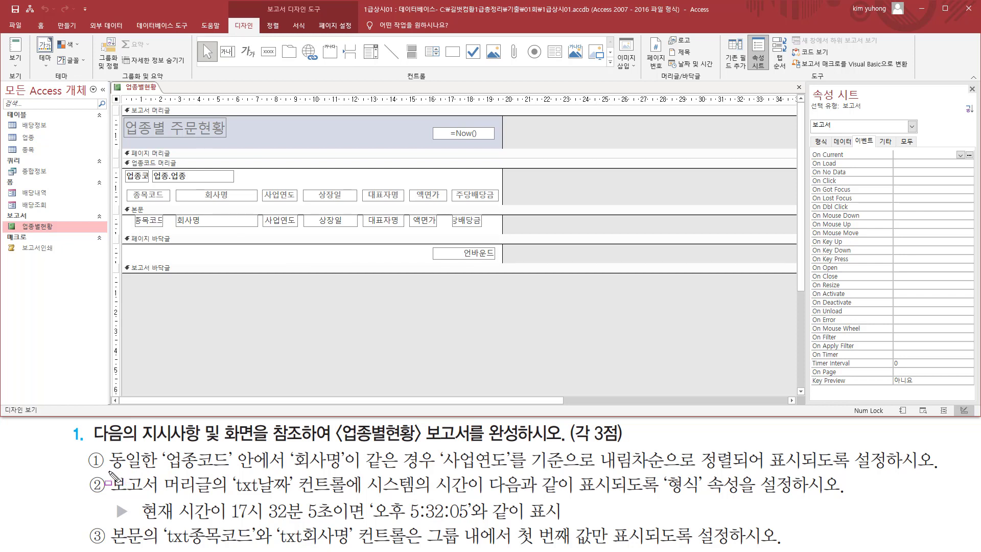
mouse_move(109, 470)
left_mouse_down()
mouse_move(182, 458)
mouse_move(231, 468)
left_mouse_up()
left_click_drag(231, 468, 660, 470)
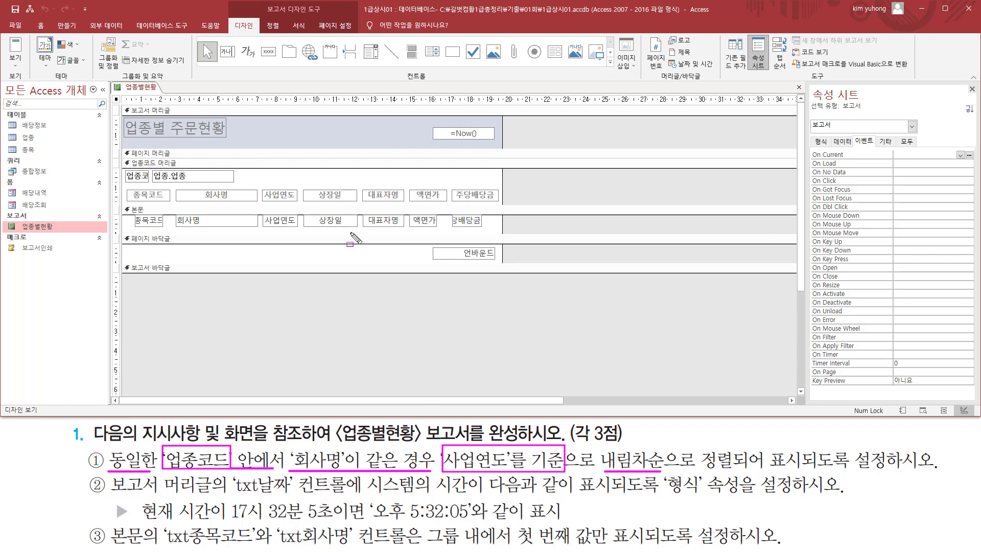
left_click_drag(286, 14, 325, 3)
left_click_drag(233, 26, 258, 18)
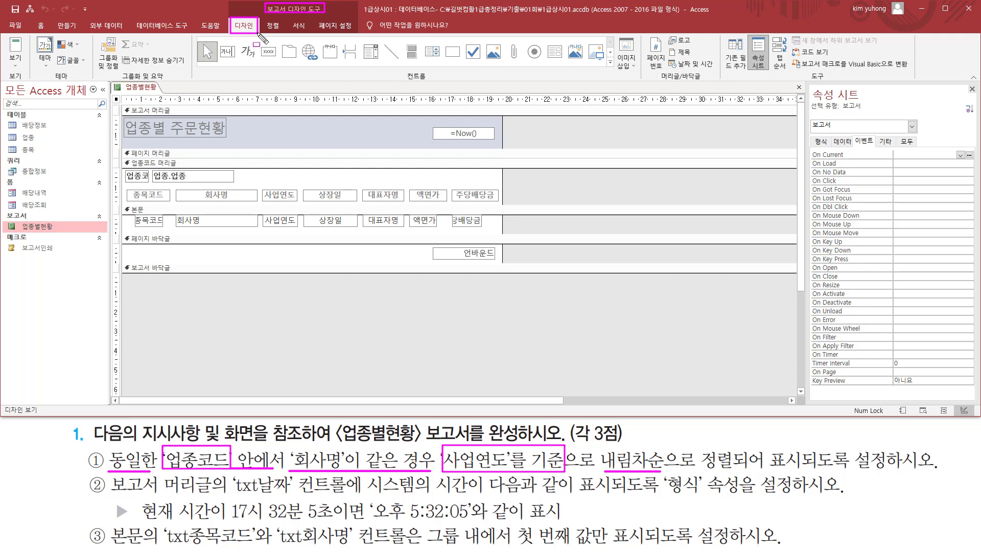
left_click_drag(101, 34, 122, 77)
key("Escape")
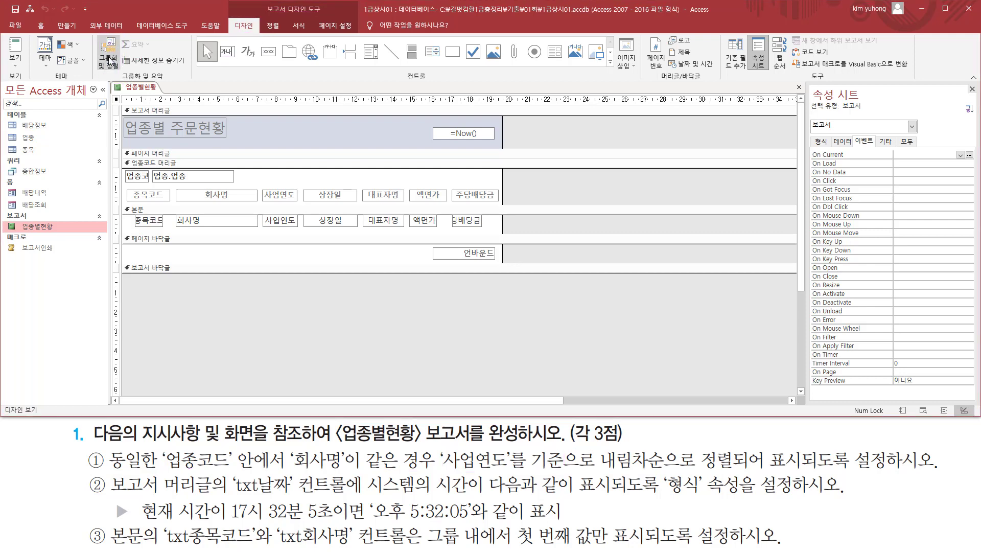
Open the grouping and sorting settings of the 업종별현황 report
left_click(109, 59)
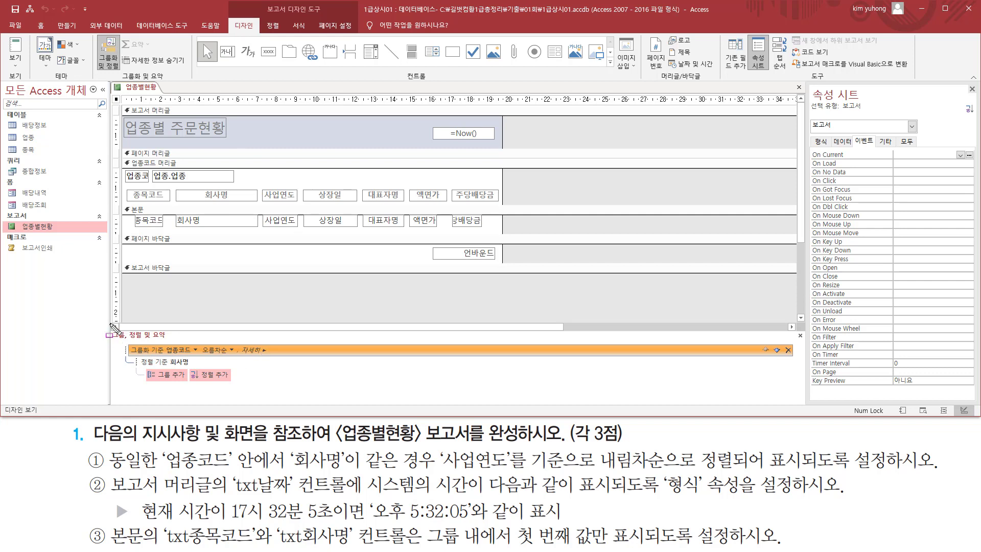
mouse_move(109, 322)
left_mouse_down()
mouse_move(132, 357)
mouse_move(809, 413)
mouse_move(801, 402)
left_mouse_up()
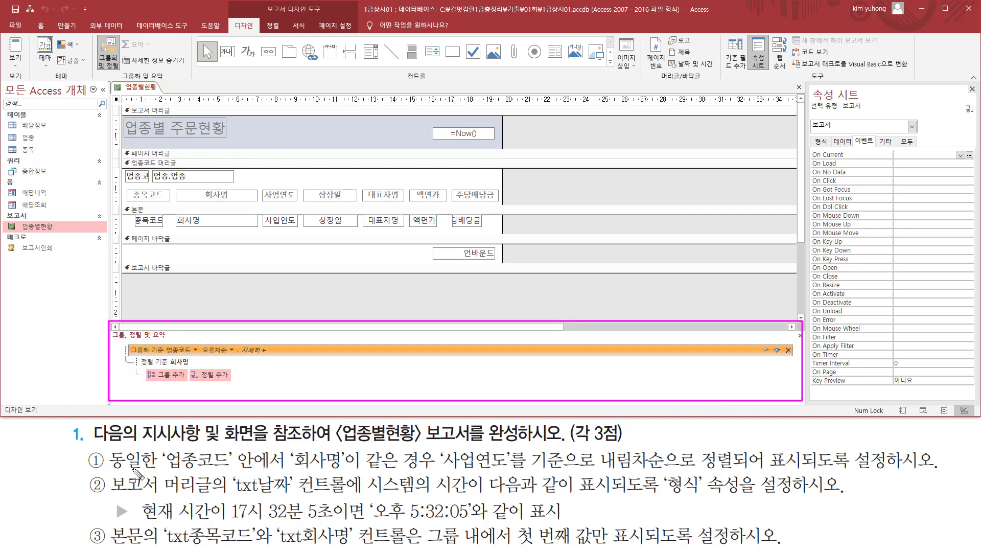
mouse_move(162, 442)
left_mouse_down()
mouse_move(173, 463)
mouse_move(285, 475)
left_mouse_up()
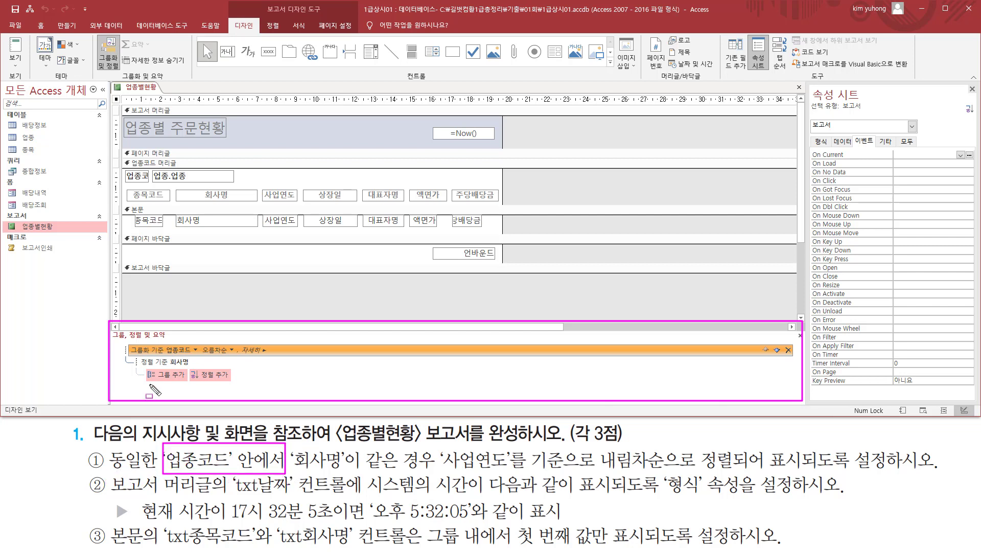
left_click_drag(127, 342, 233, 361)
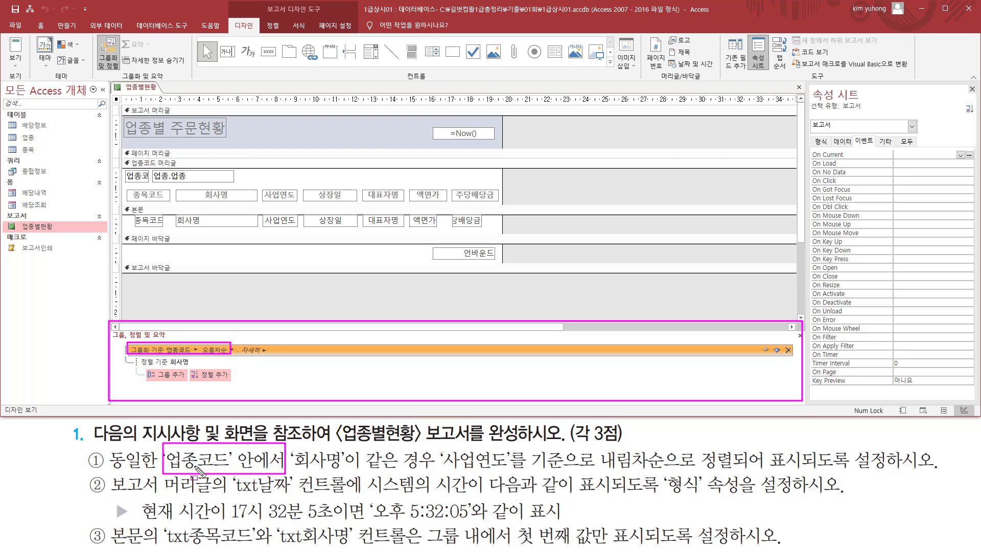
left_click_drag(294, 468, 435, 469)
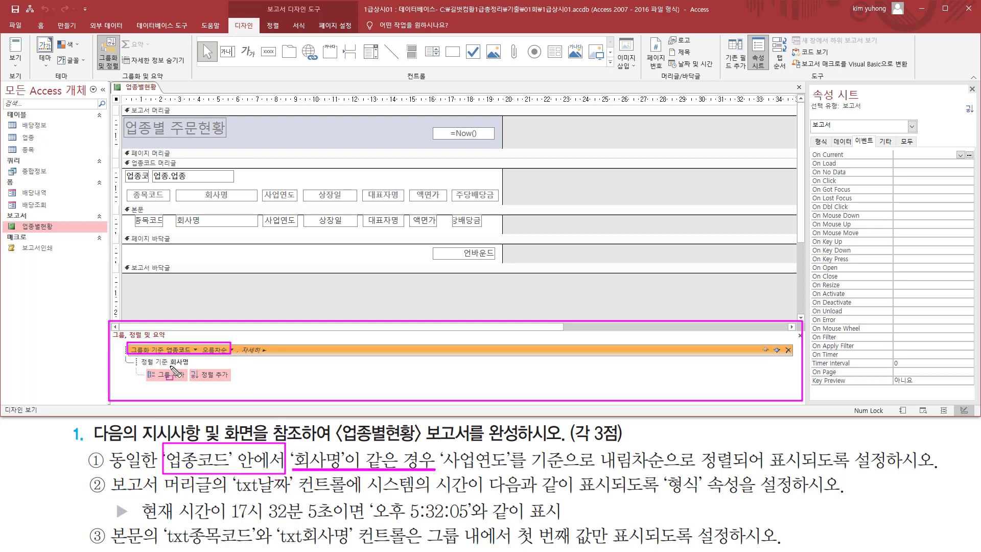
left_click_drag(172, 354, 192, 367)
mouse_move(442, 453)
left_mouse_down()
mouse_move(460, 469)
mouse_move(519, 476)
mouse_move(734, 474)
left_mouse_up()
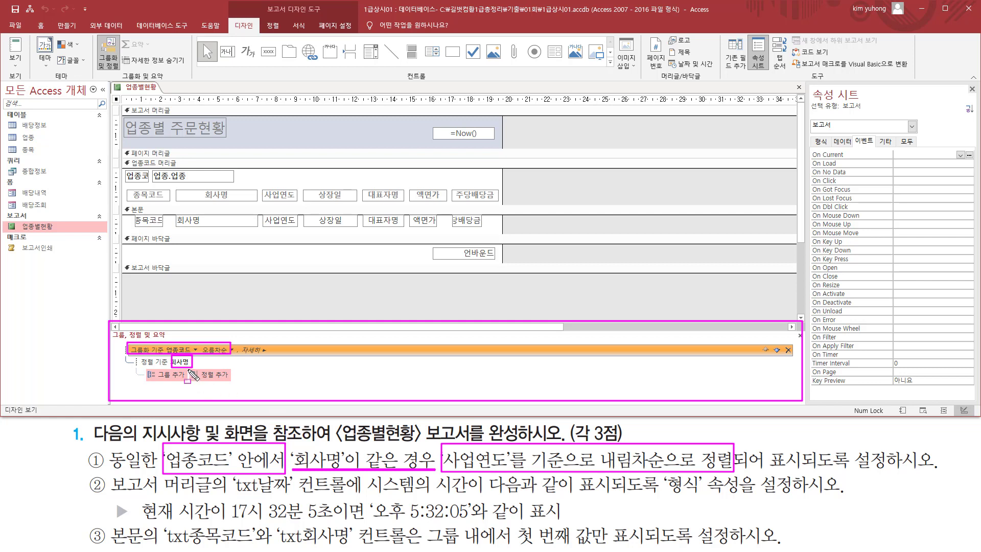
left_click_drag(188, 370, 234, 384)
key("Escape")
Add a descending (내림차순) sort on 사업연도 below the 회사명 sort level and close the grouping and sorting settings
left_click(222, 376)
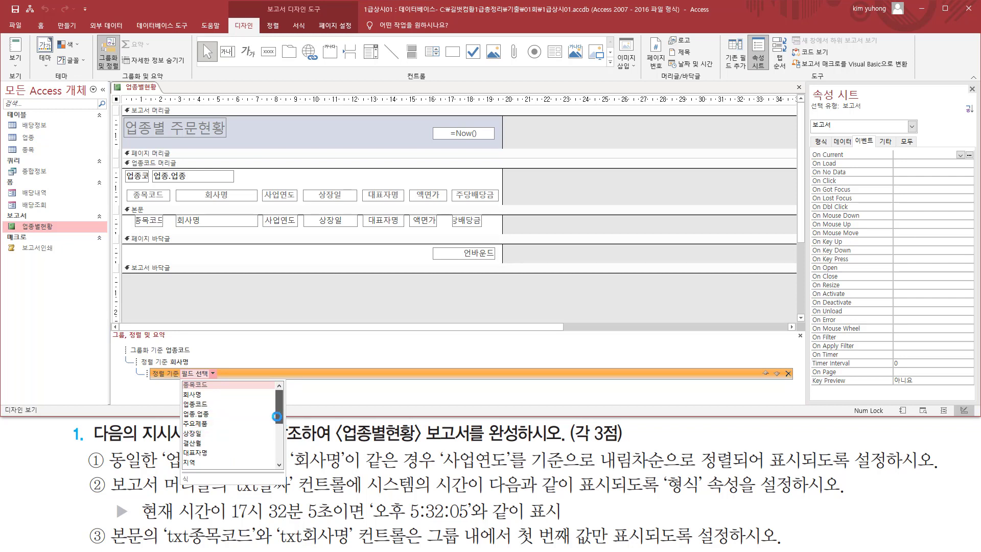
scroll(284, 422, "down", 2)
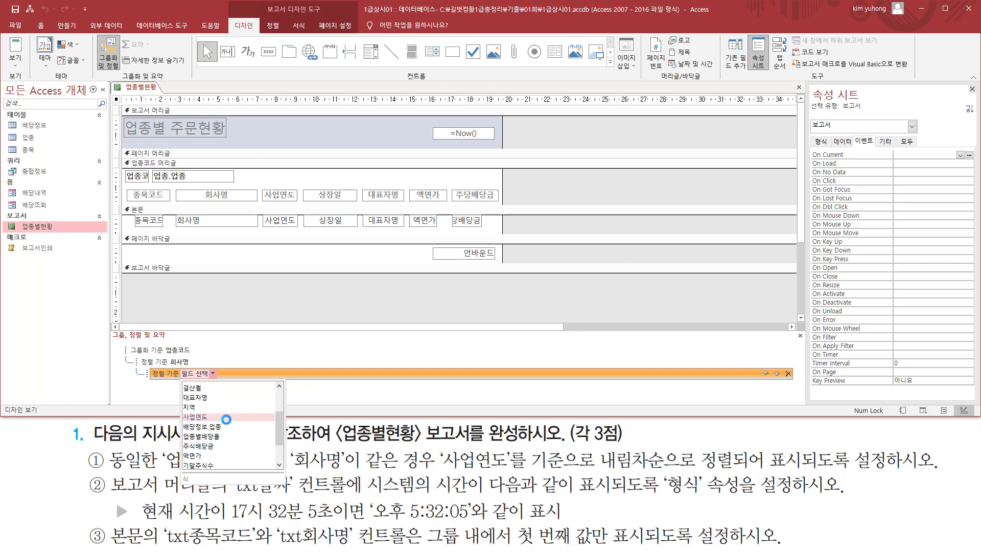
left_click(227, 418)
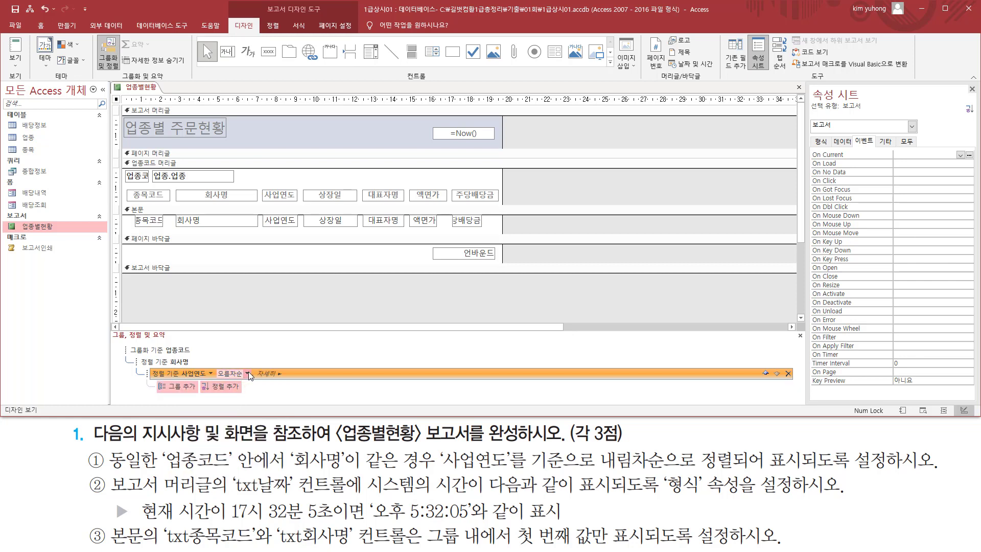
left_click(248, 372)
left_click(230, 396)
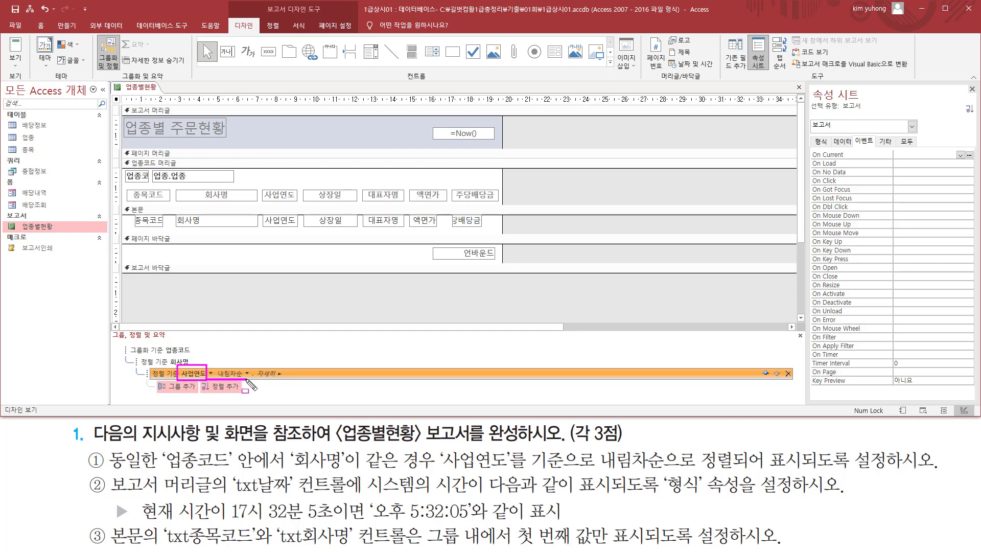
left_click(800, 335)
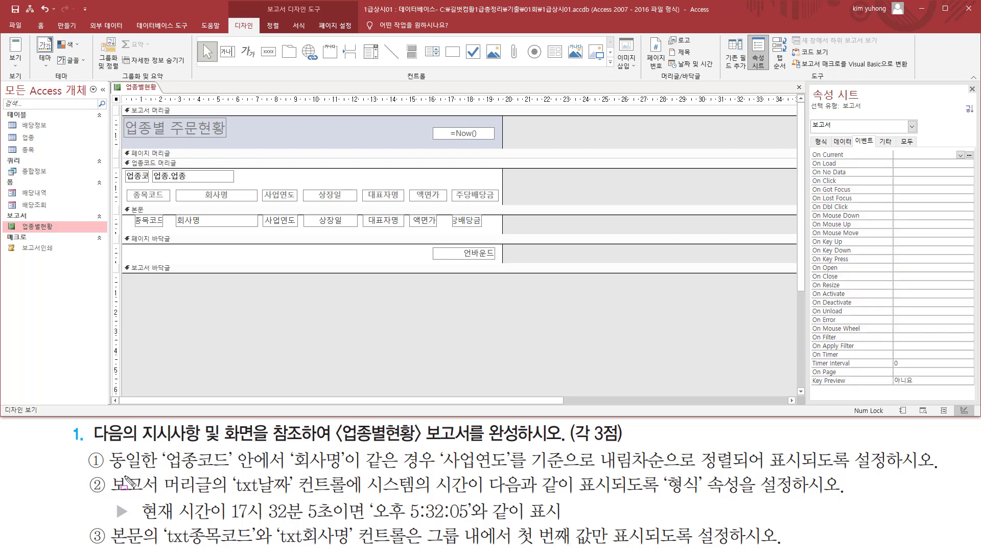
left_click_drag(106, 494, 213, 494)
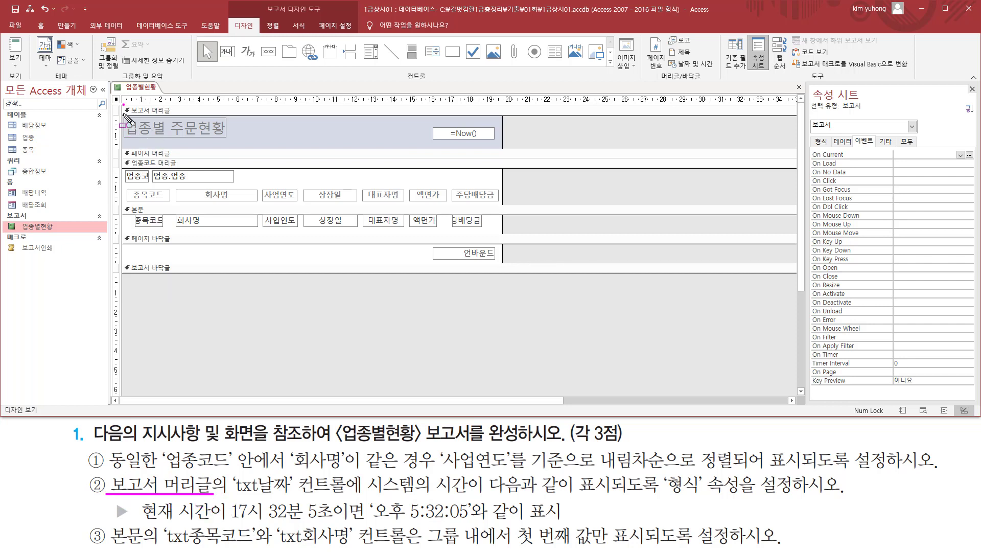
mouse_move(123, 104)
left_mouse_down()
mouse_move(425, 148)
mouse_move(504, 148)
left_mouse_up()
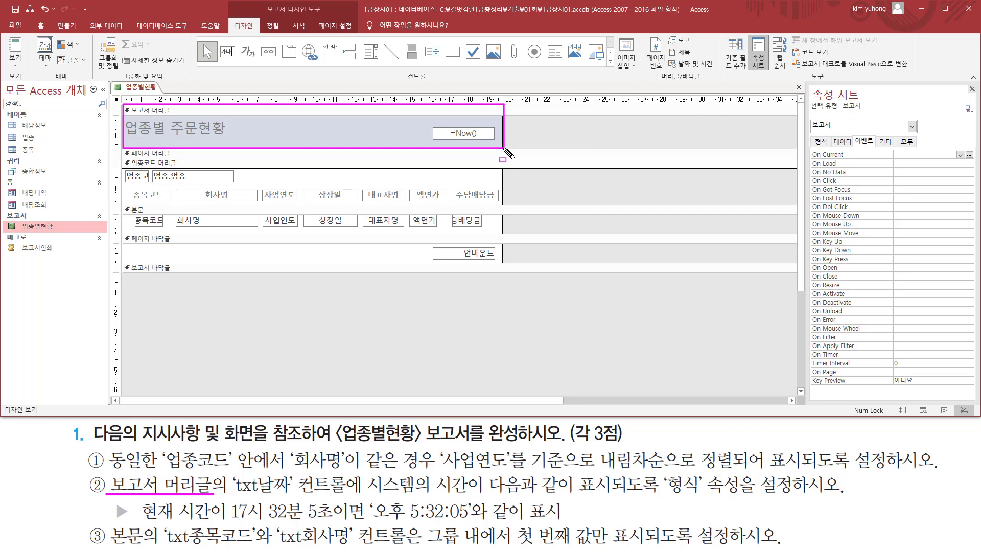
left_click_drag(231, 494, 348, 495)
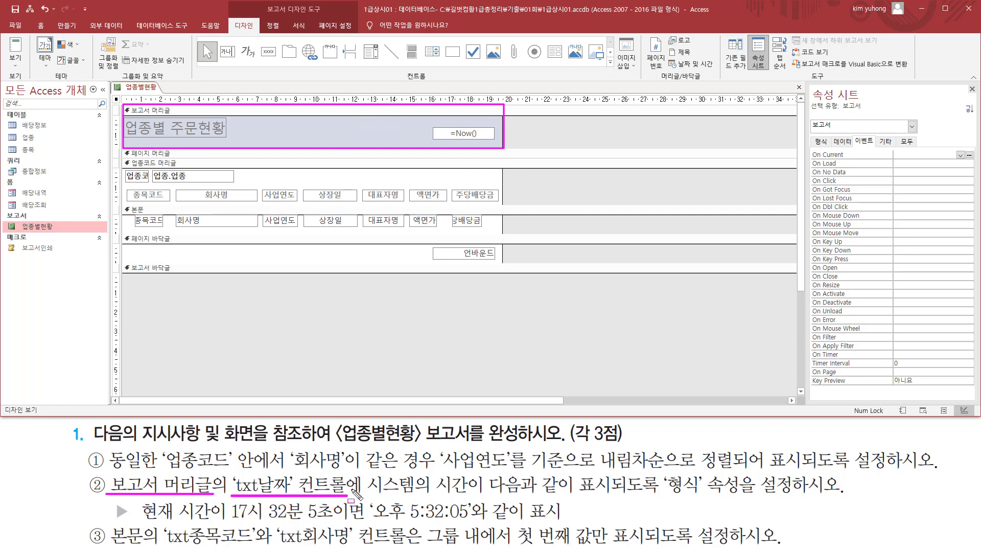
left_click_drag(367, 495, 478, 495)
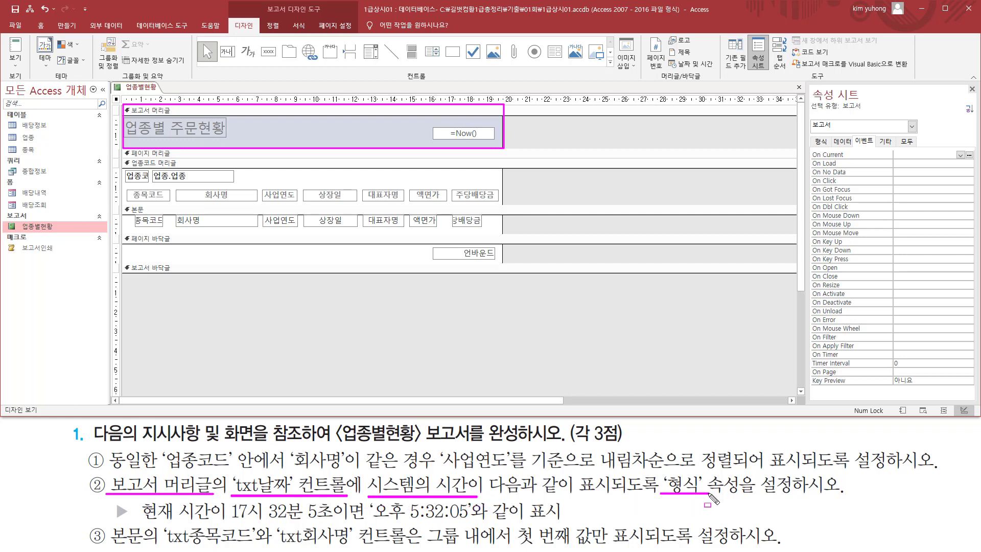
left_click_drag(661, 493, 749, 475)
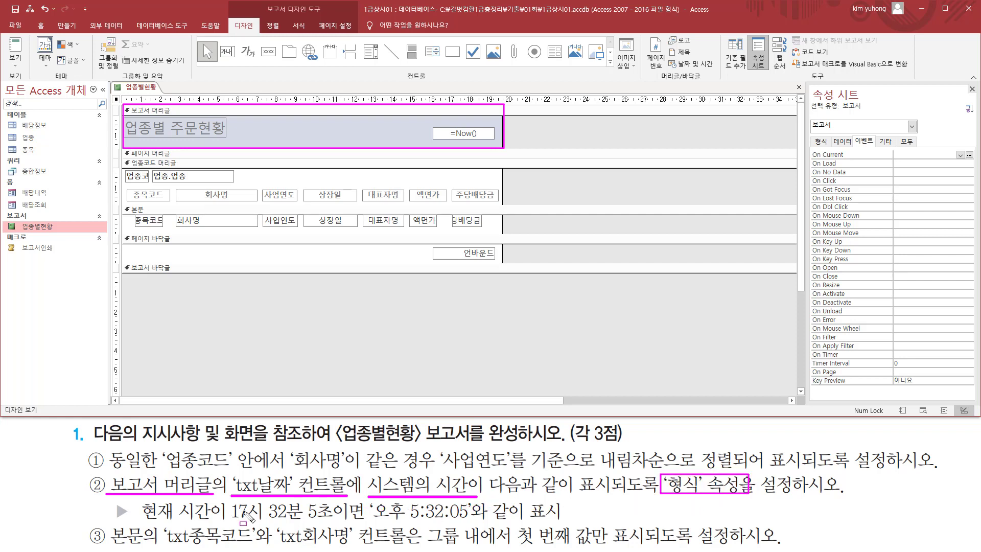
key("e")
left_click_drag(424, 122, 496, 142)
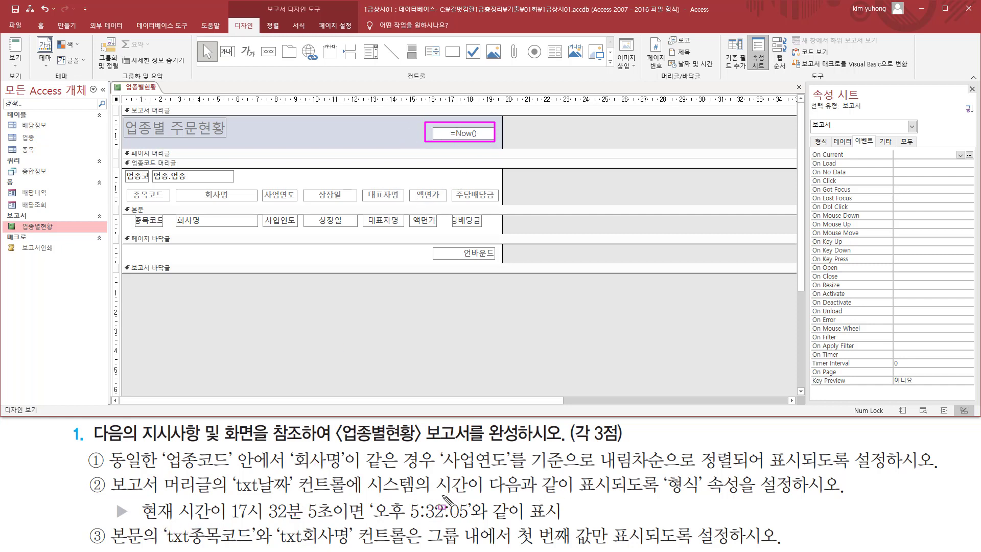
left_click_drag(367, 473, 470, 494)
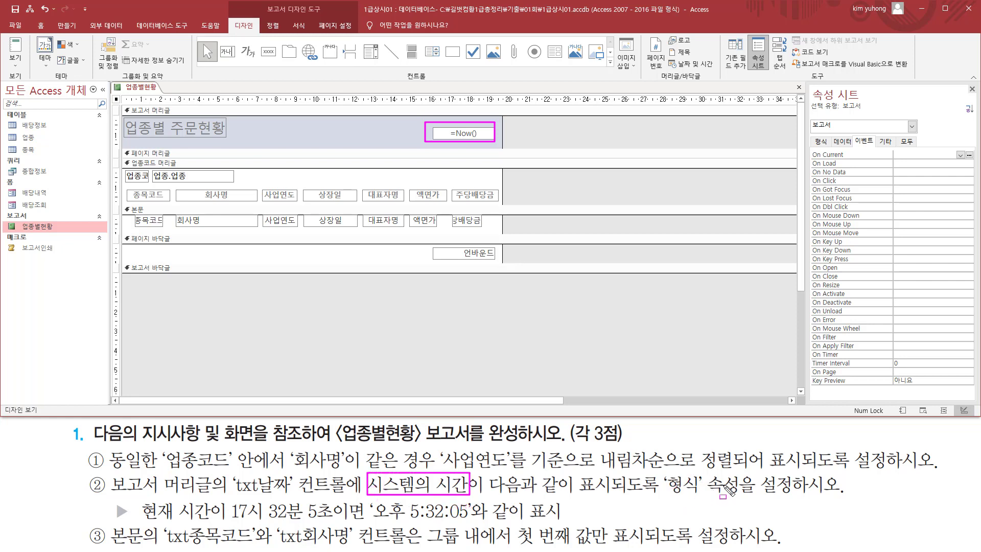
left_click_drag(142, 524, 326, 524)
mouse_move(372, 499)
left_mouse_down()
mouse_move(404, 521)
mouse_move(471, 523)
left_mouse_up()
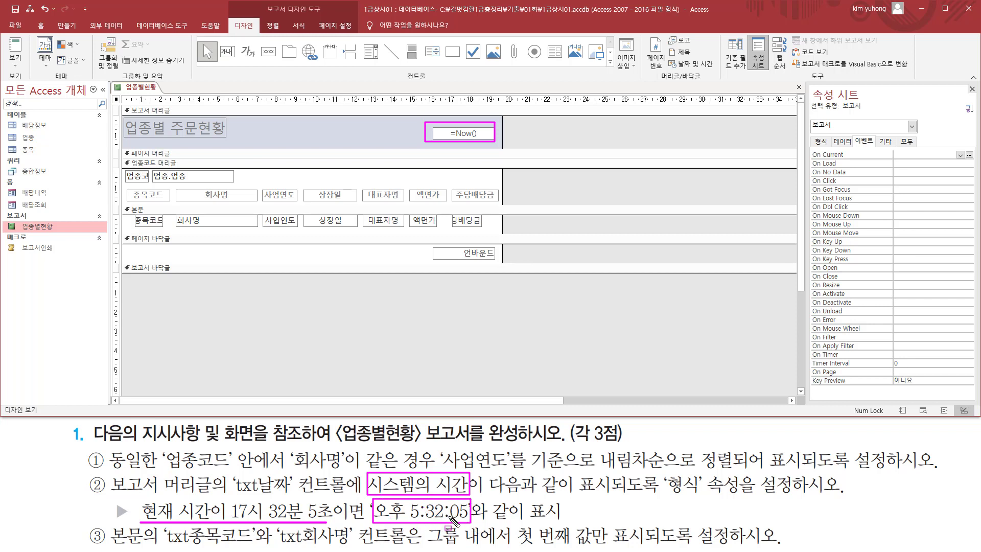
key("Escape")
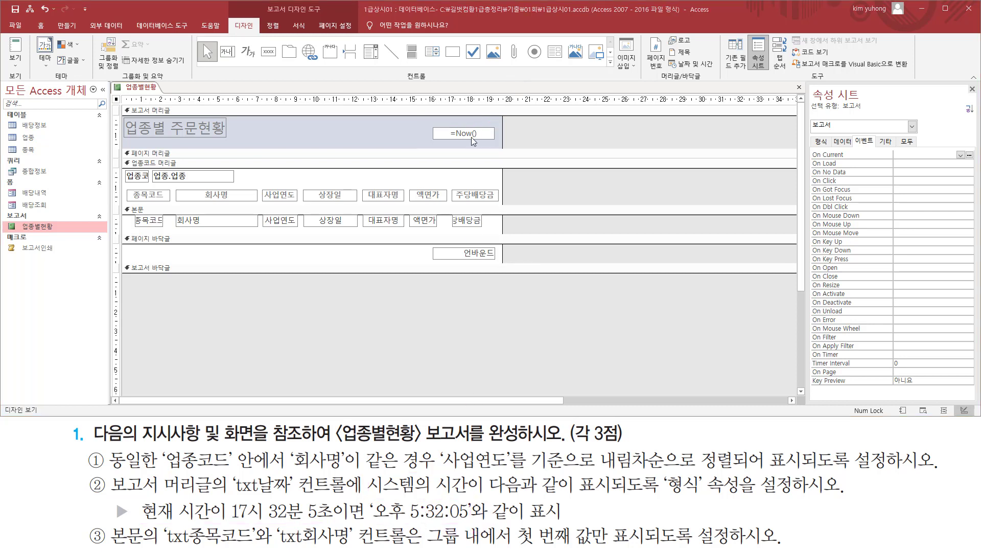
Select the txt날짜 text box in the report header and show its format properties
left_click(470, 135)
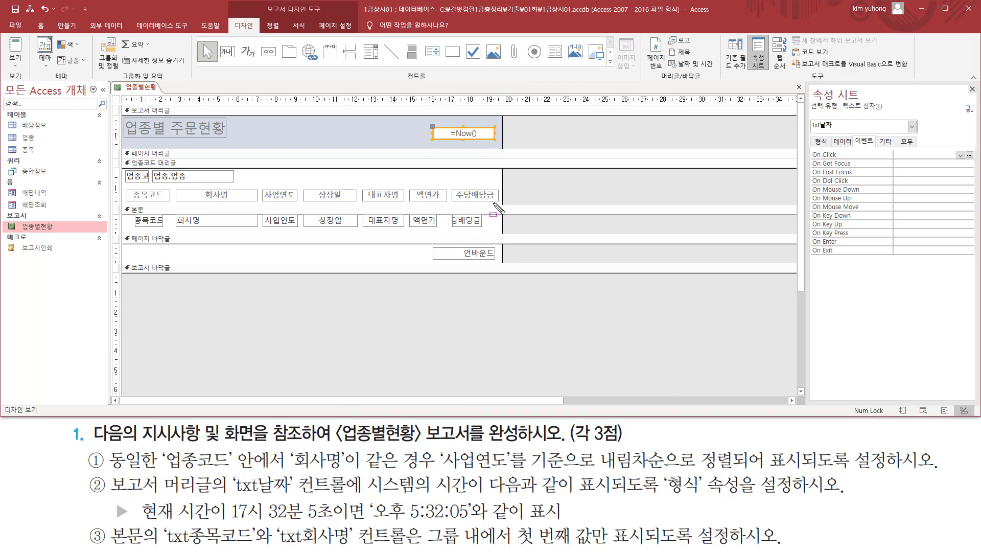
left_click_drag(809, 113, 832, 134)
mouse_move(226, 473)
left_mouse_down()
mouse_move(246, 492)
mouse_move(295, 497)
left_mouse_up()
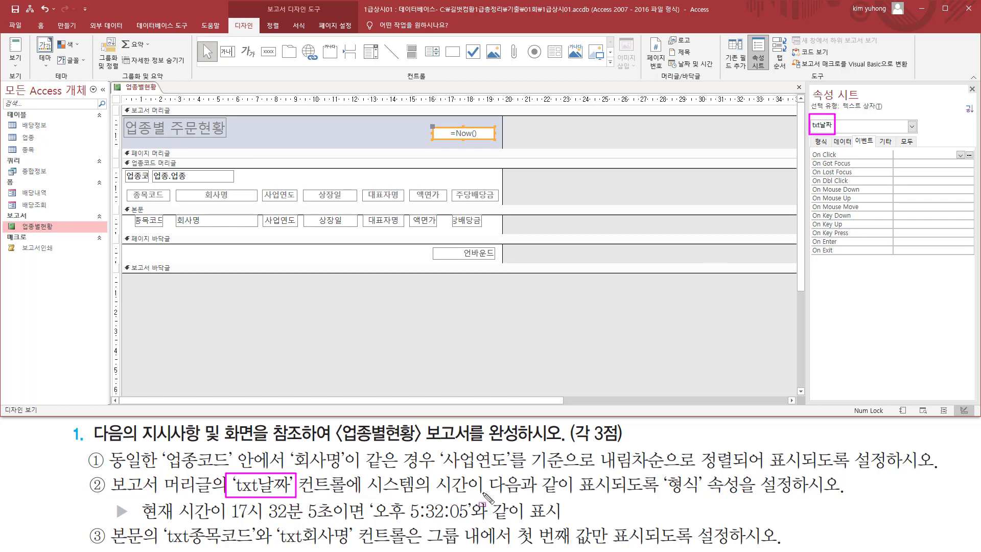
mouse_move(664, 470)
left_mouse_down()
mouse_move(664, 494)
mouse_move(795, 493)
left_mouse_up()
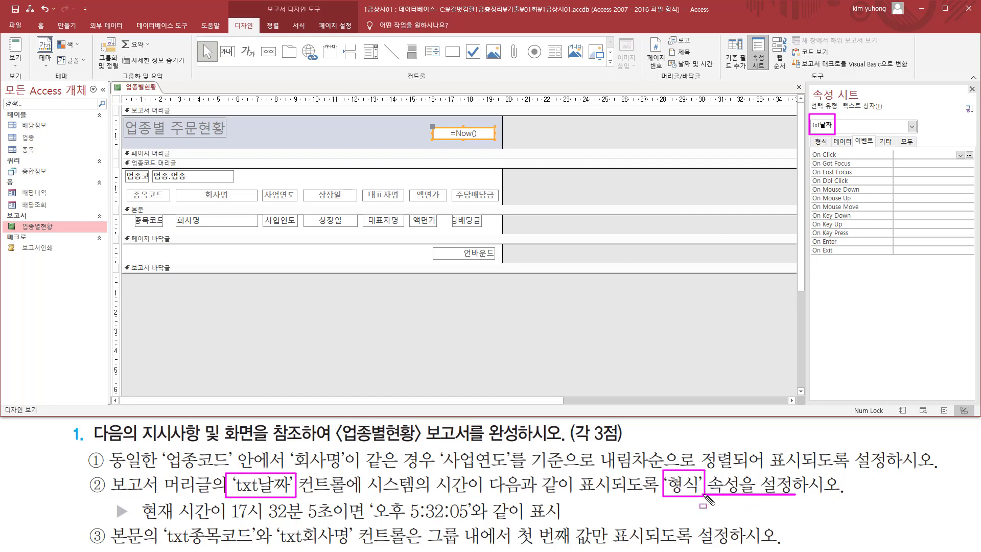
left_click_drag(814, 137, 828, 147)
key("Escape")
left_click(821, 142)
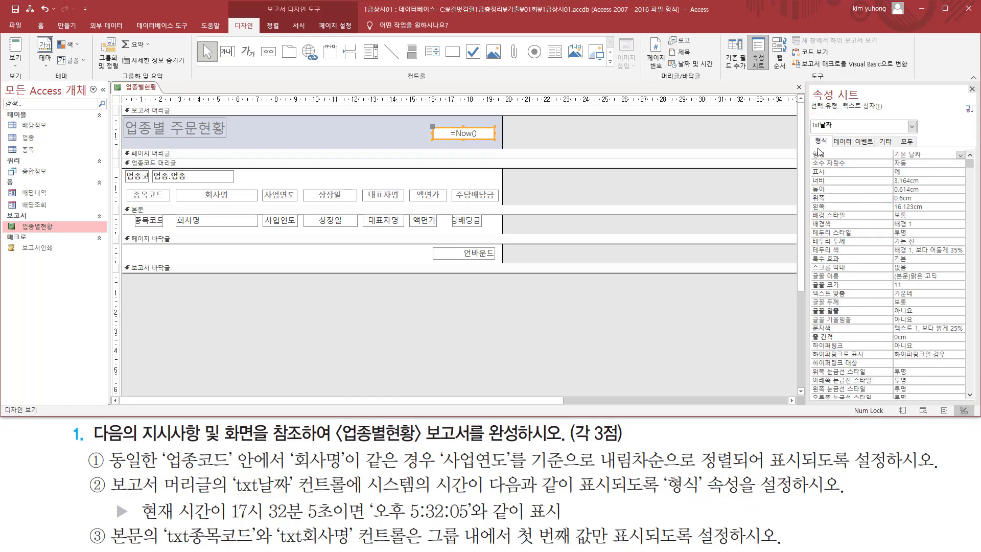
mouse_move(809, 148)
left_mouse_down()
mouse_move(835, 161)
mouse_move(935, 158)
left_mouse_up()
key("Escape")
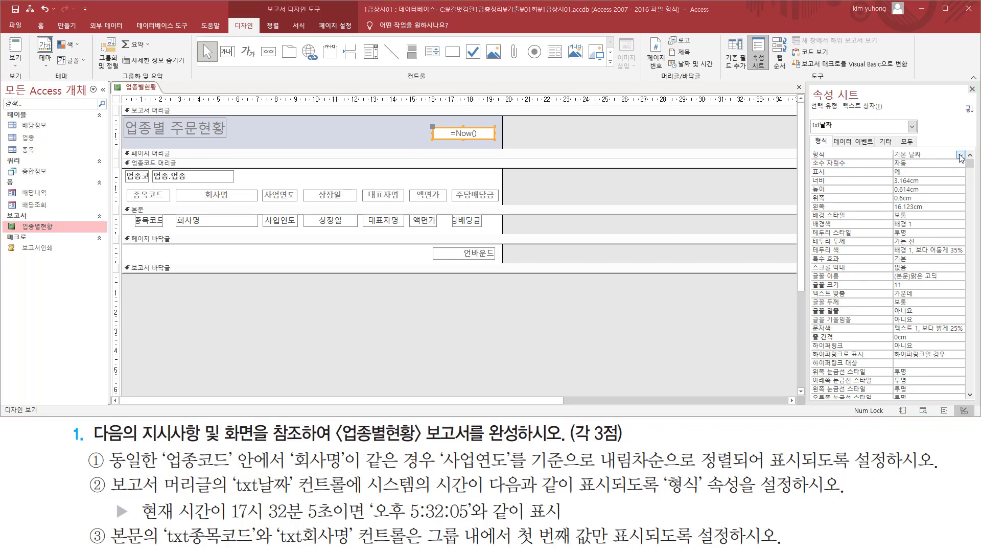
Widen the property sheet and set the 형식 property of the txt날짜 text box to 자세한 시간
left_click(960, 155)
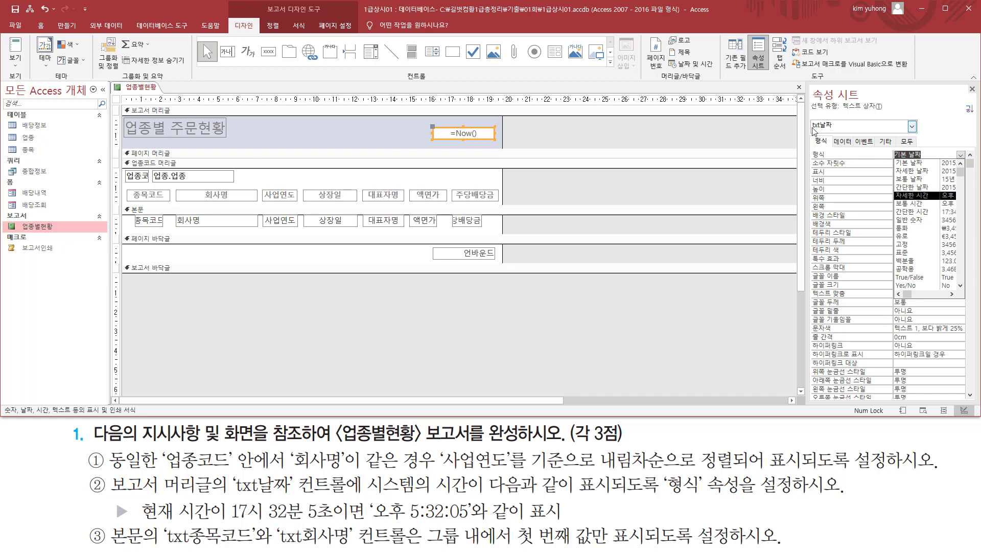
left_click(886, 91)
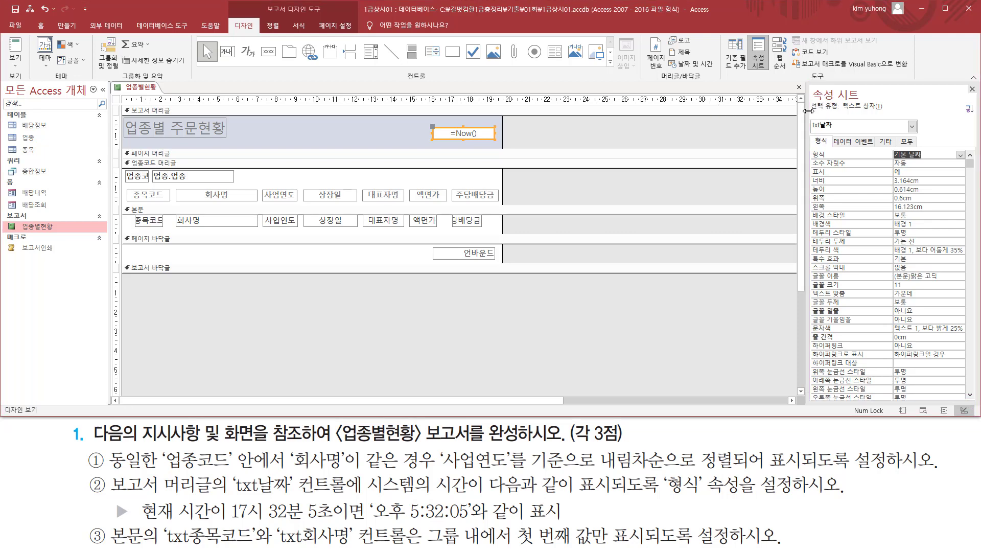
left_click_drag(807, 110, 678, 116)
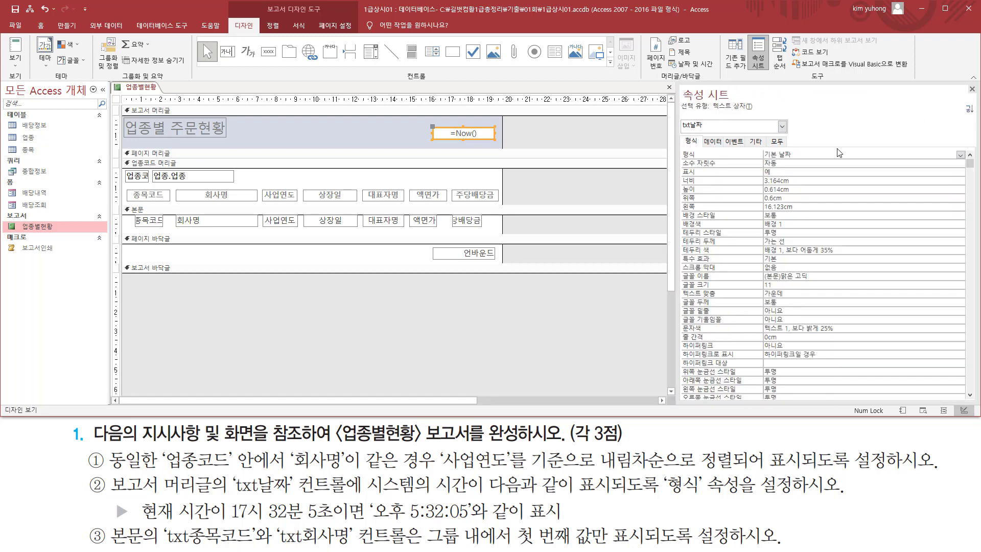
left_click(960, 155)
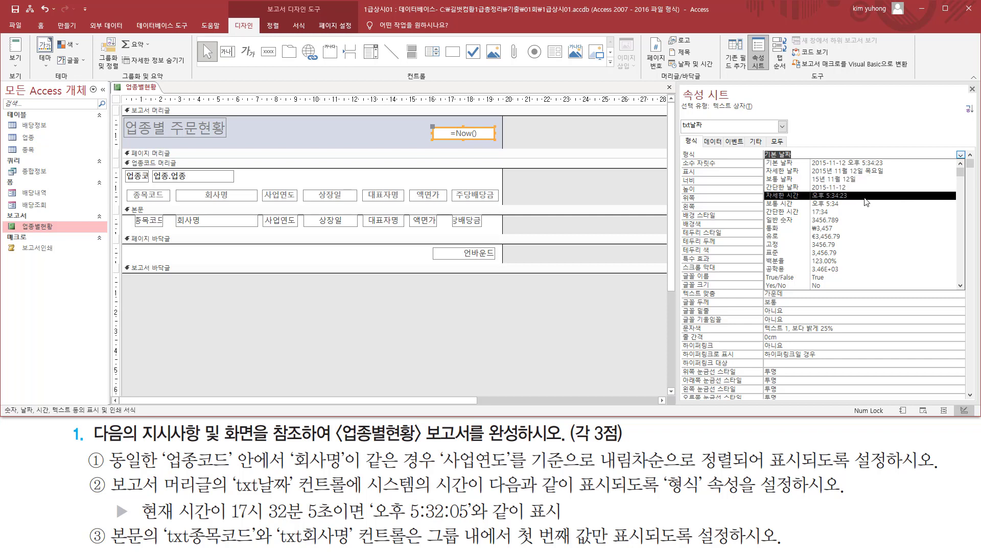
left_click(810, 196)
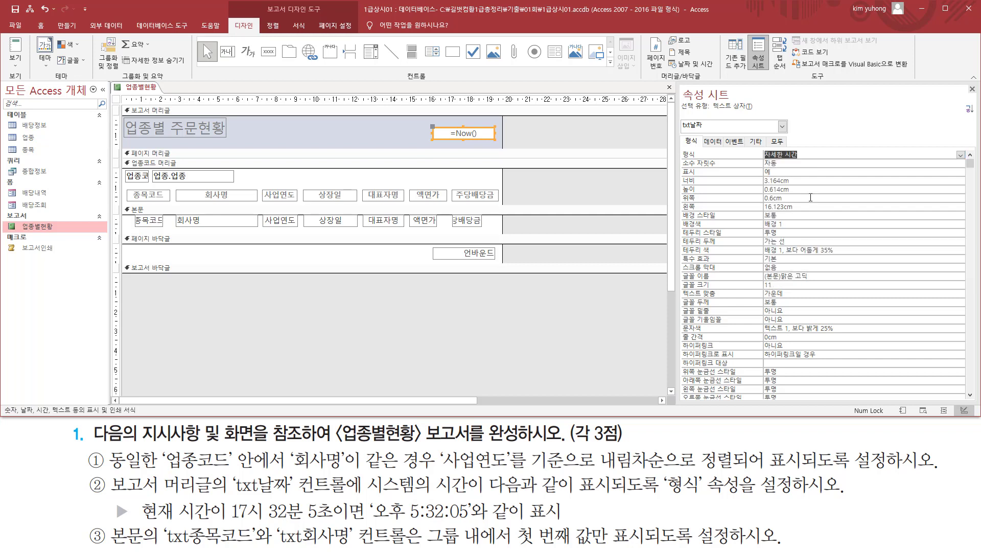
left_click(960, 155)
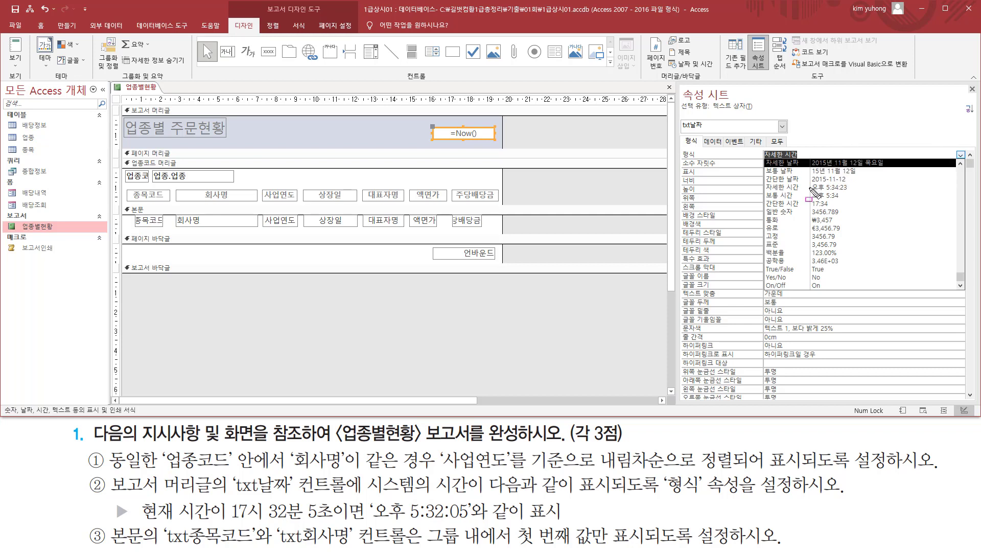
left_click_drag(809, 190, 852, 183)
left_click_drag(765, 192, 798, 192)
key("Escape")
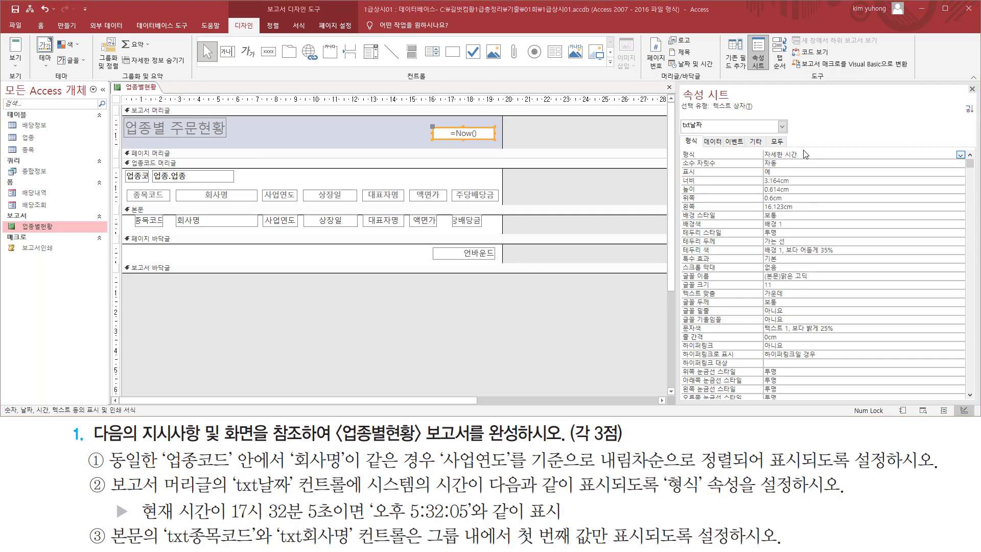
Preview the 업종별현황 report in Report view to check the txt날짜 time format, and return to Design view
left_click(18, 51)
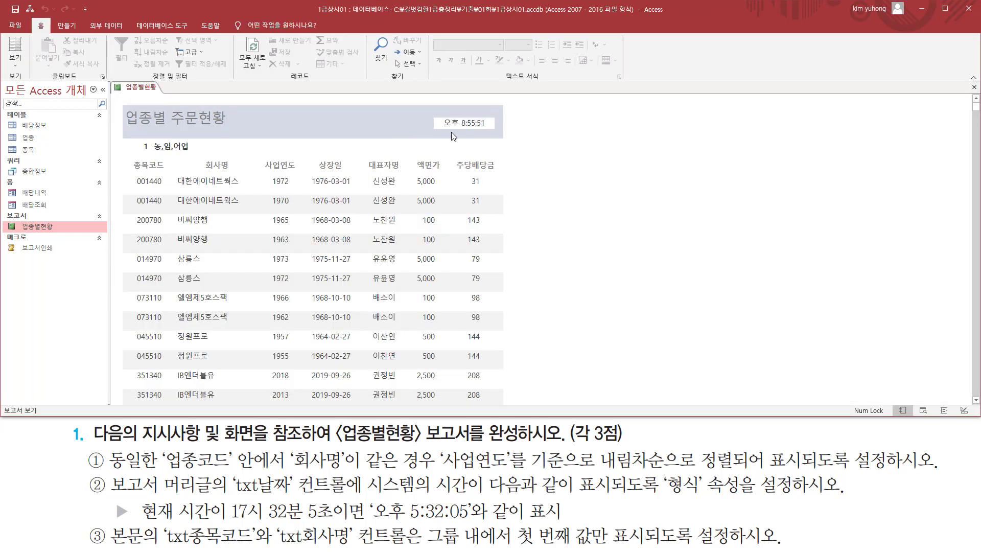
left_click_drag(443, 131, 482, 131)
left_click_drag(370, 499, 470, 521)
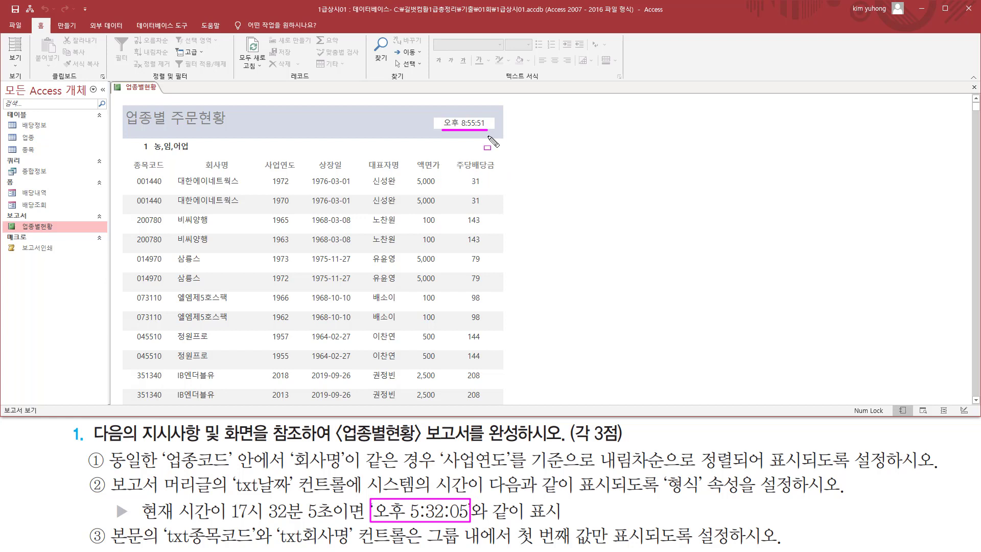
key("Escape")
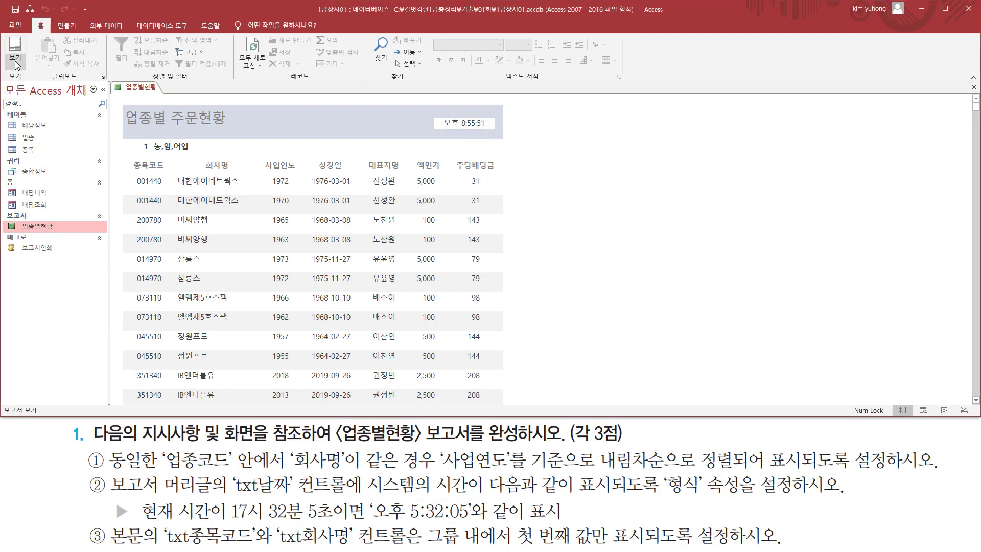
left_click(15, 64)
left_click(32, 149)
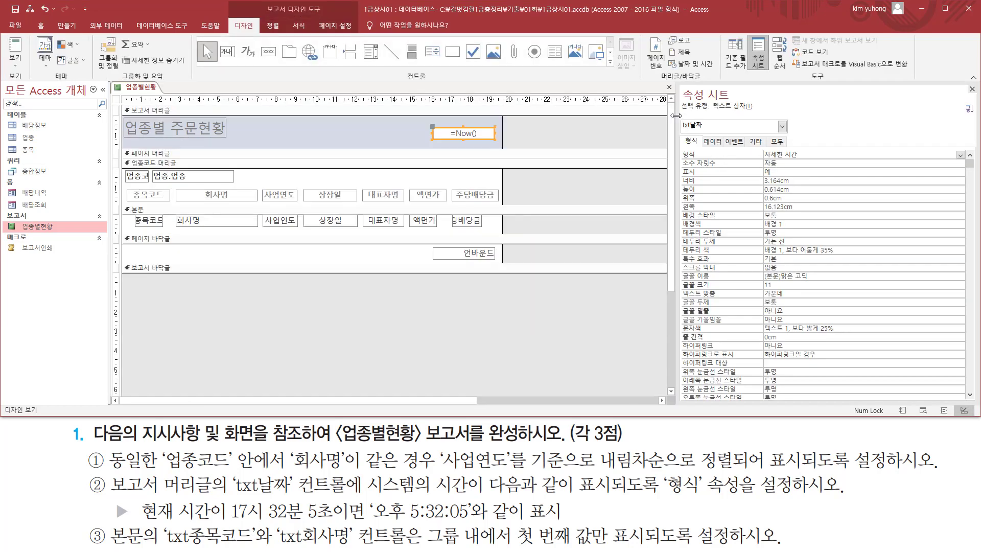
left_click_drag(677, 115, 794, 120)
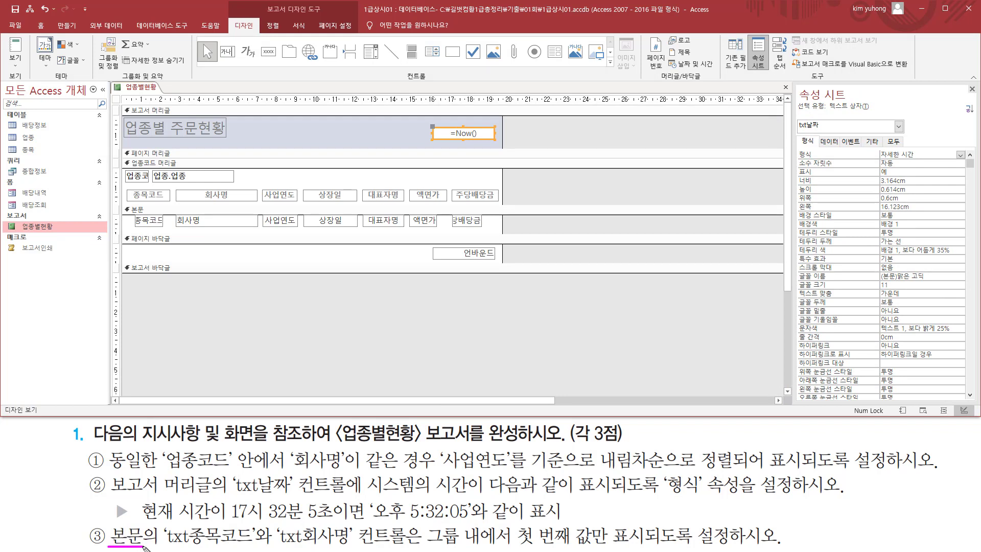
mouse_move(144, 548)
left_mouse_down()
mouse_move(147, 521)
mouse_move(253, 547)
mouse_move(341, 548)
left_mouse_up()
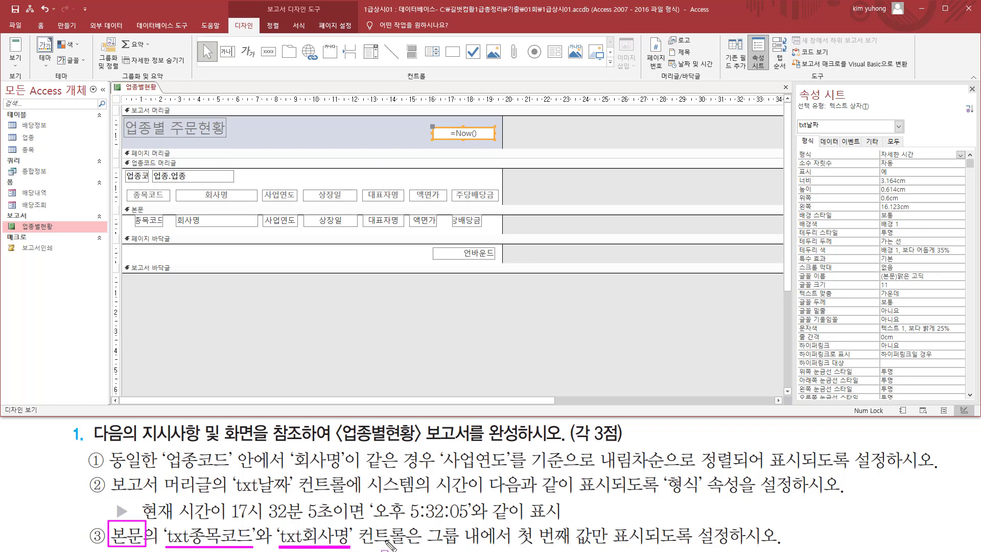
mouse_move(427, 526)
left_mouse_down()
mouse_move(513, 546)
mouse_move(732, 547)
left_mouse_up()
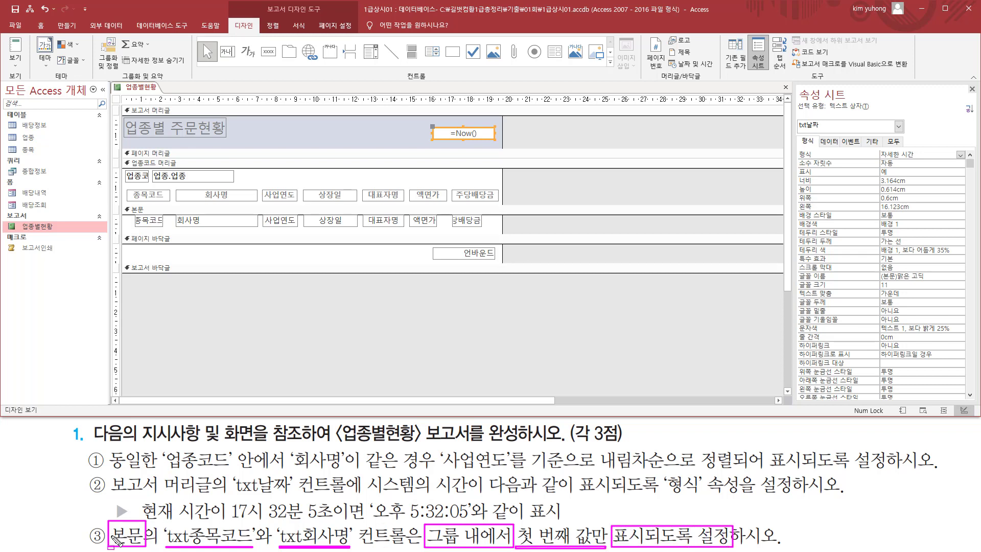
mouse_move(124, 199)
left_mouse_down()
mouse_move(271, 232)
mouse_move(516, 234)
mouse_move(506, 232)
left_mouse_up()
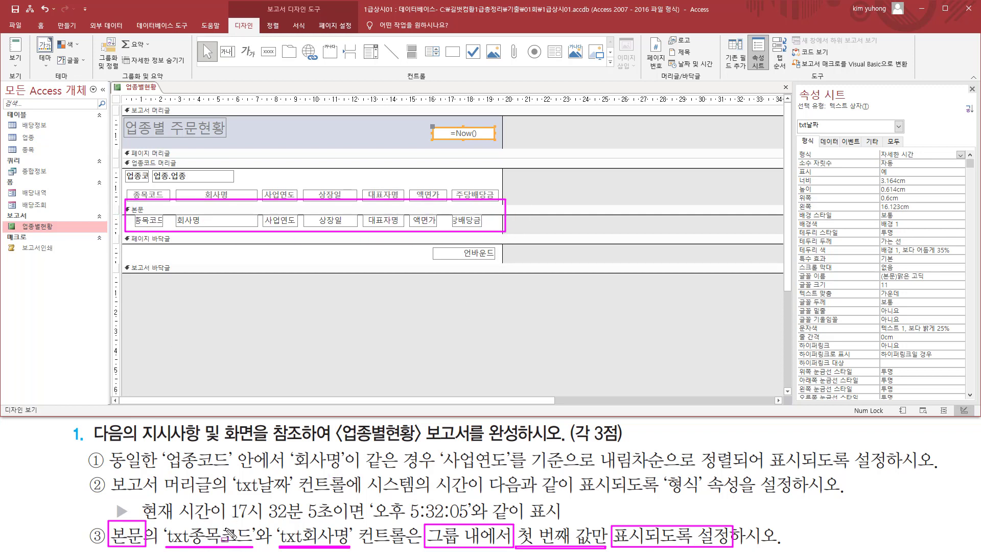
mouse_move(131, 224)
left_mouse_down()
mouse_move(160, 223)
mouse_move(163, 214)
left_mouse_up()
left_click_drag(178, 212, 255, 227)
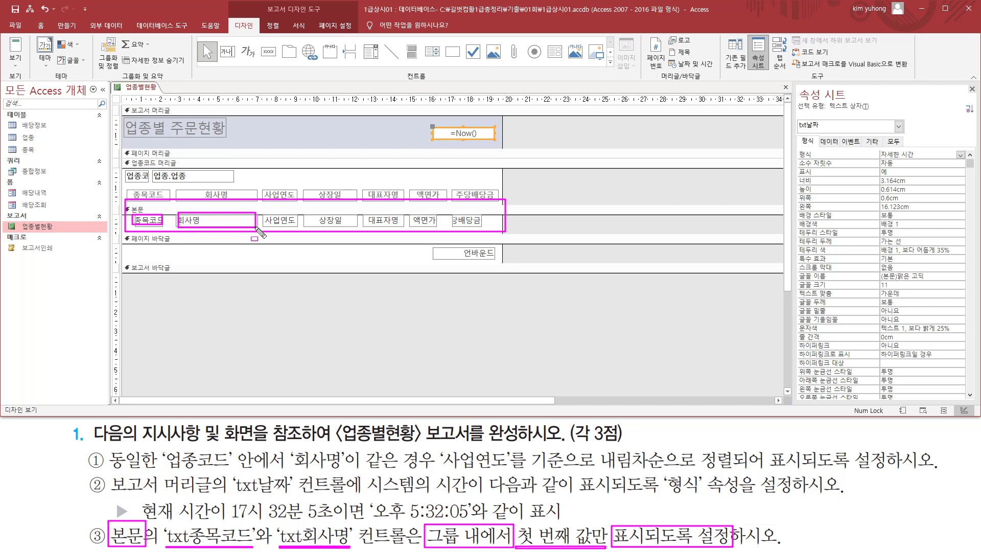
key("Escape")
Examine the repeated 종목코드 and 회사명 values of the report in Report view, and return to Design view
left_click(15, 45)
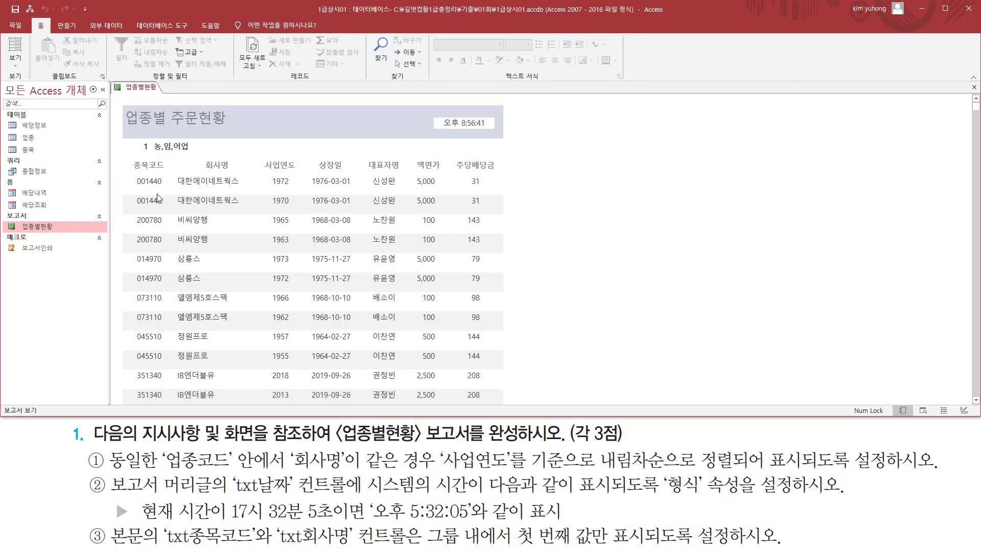
left_click_drag(131, 170, 239, 170)
mouse_move(130, 176)
left_mouse_down()
mouse_move(181, 208)
mouse_move(247, 208)
left_mouse_up()
left_click_drag(126, 211, 220, 247)
left_click_drag(128, 252, 219, 285)
left_click_drag(126, 289, 240, 328)
left_click_drag(129, 329, 226, 364)
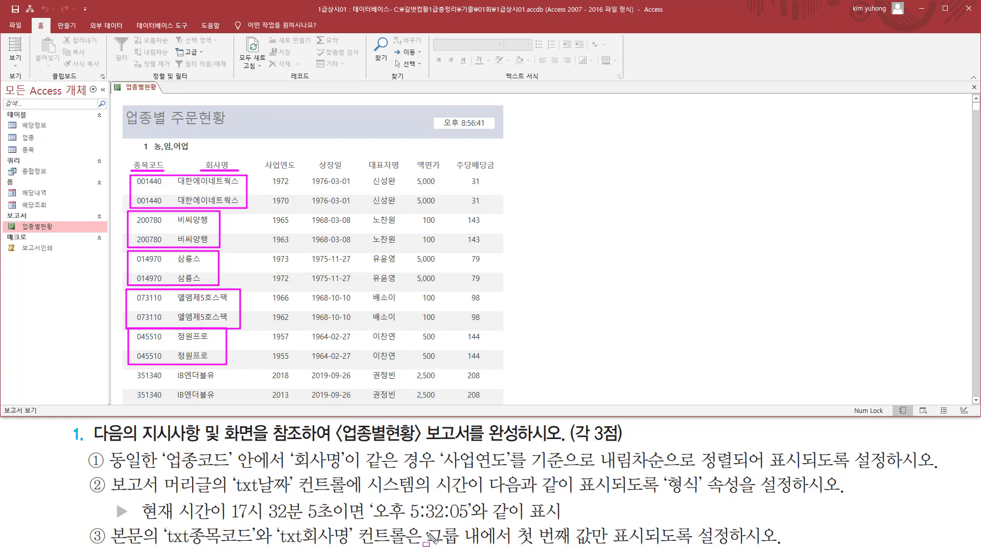
mouse_move(422, 523)
left_mouse_down()
mouse_move(494, 547)
mouse_move(748, 548)
left_mouse_up()
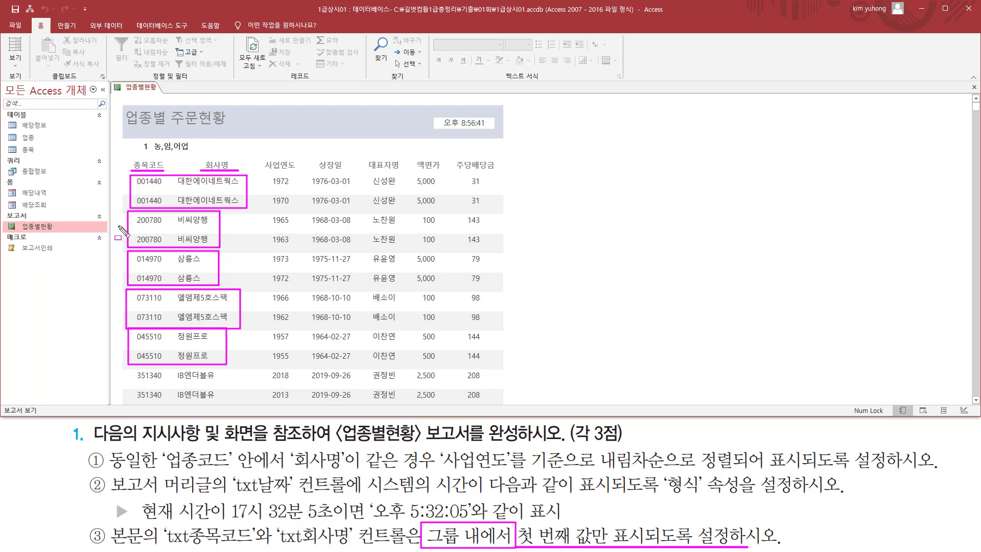
key("Escape")
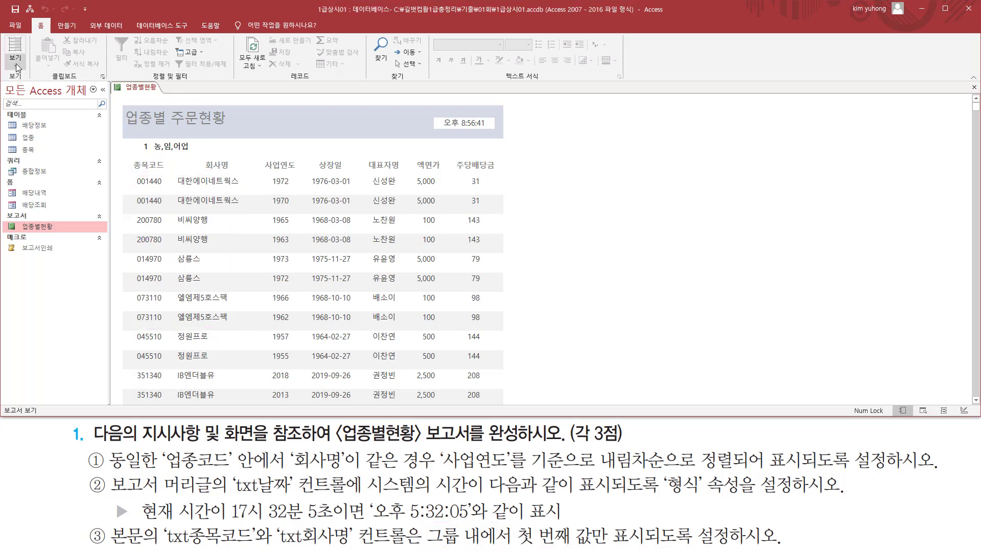
left_click(15, 64)
left_click(18, 146)
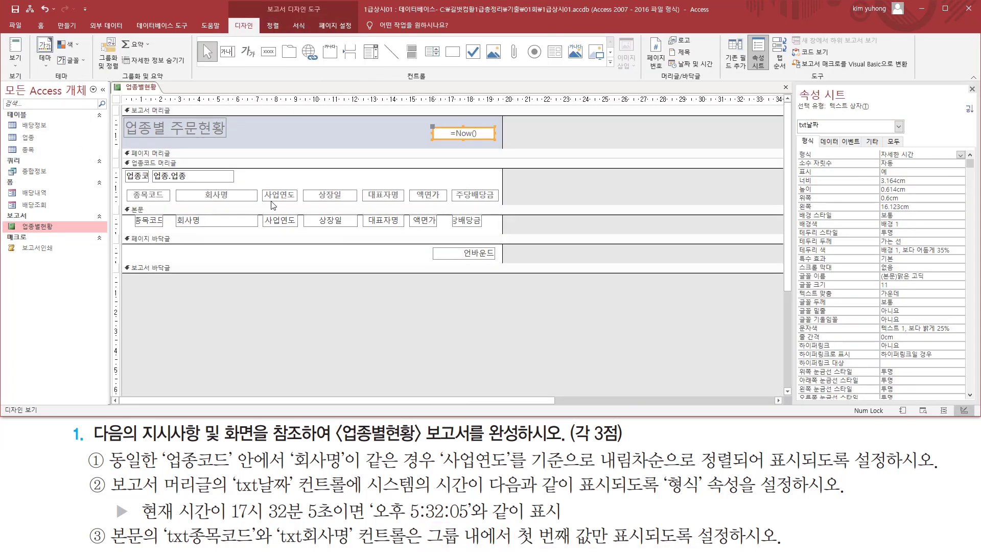
Set the 중복 내용 숨기기 property of both the txt종목코드 and txt회사명 text boxes in the 본문 section to 예
left_click(199, 208)
left_click(155, 224)
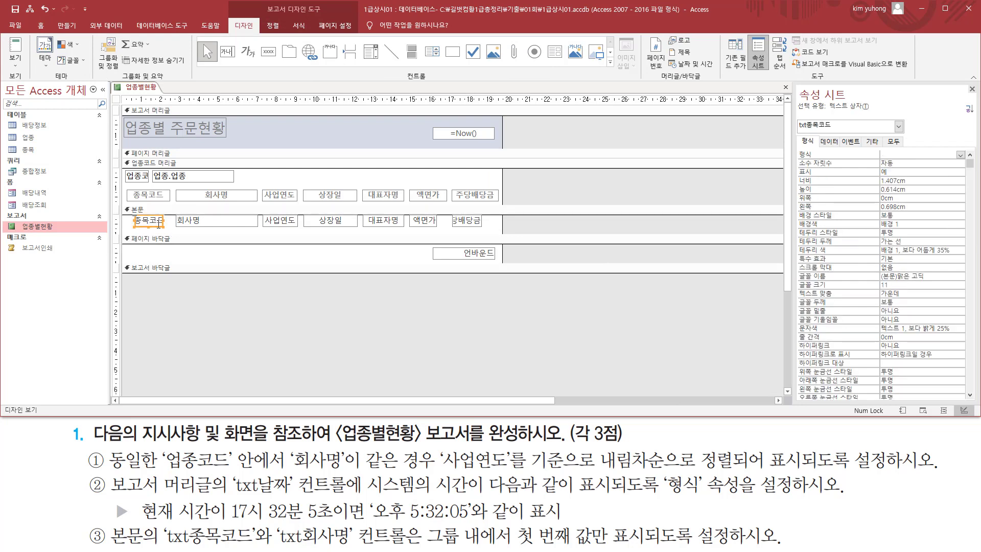
left_click(190, 224, "shift")
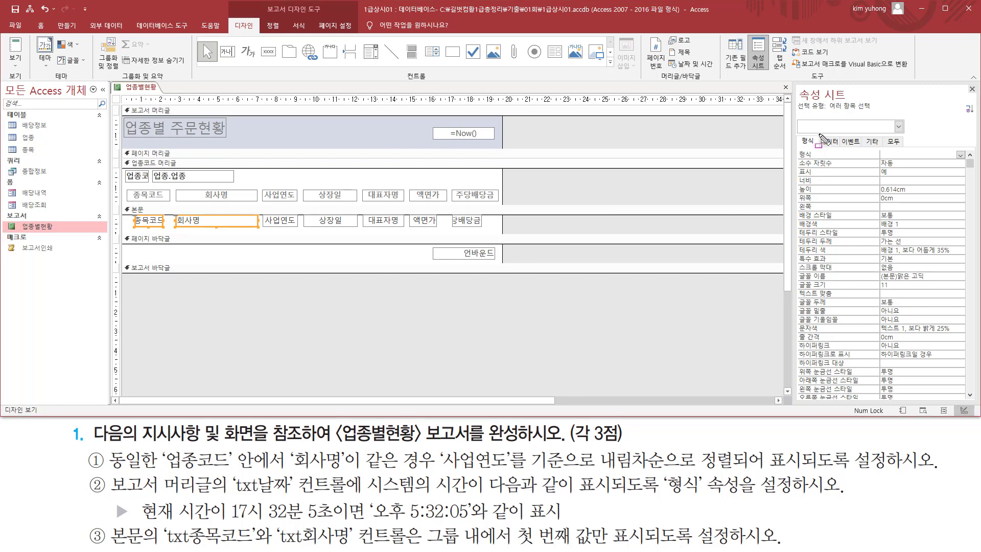
mouse_move(819, 134)
left_mouse_down()
mouse_move(840, 148)
mouse_move(814, 145)
left_mouse_up()
key("ctrl+z")
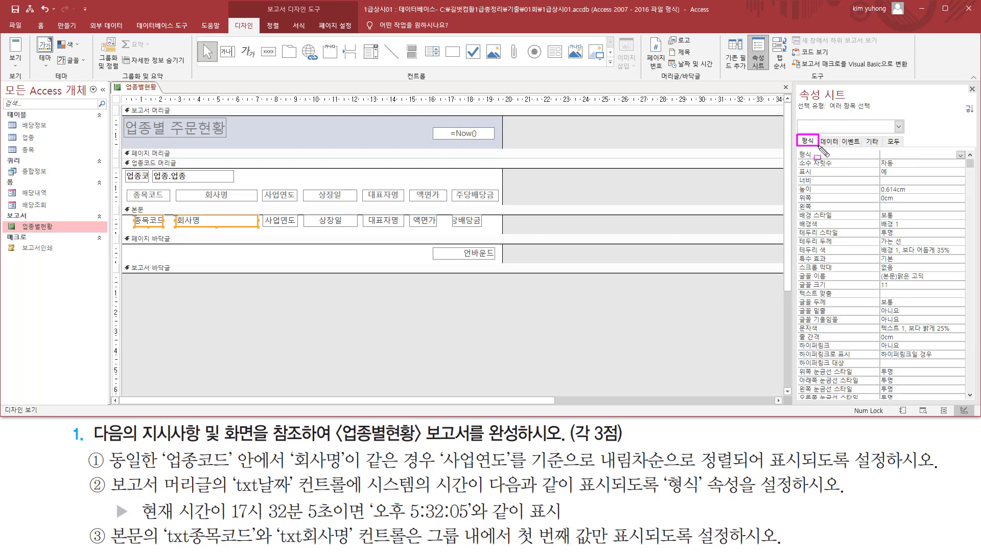
key("Escape")
scroll(850, 207, "down", 7)
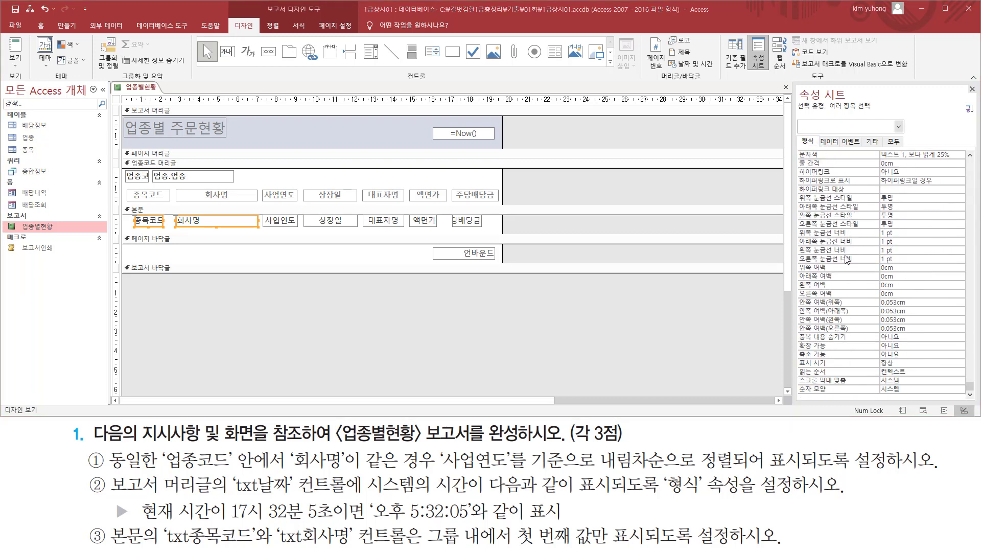
left_click_drag(796, 331, 905, 342)
key("Escape")
left_click(950, 337)
left_click(961, 337)
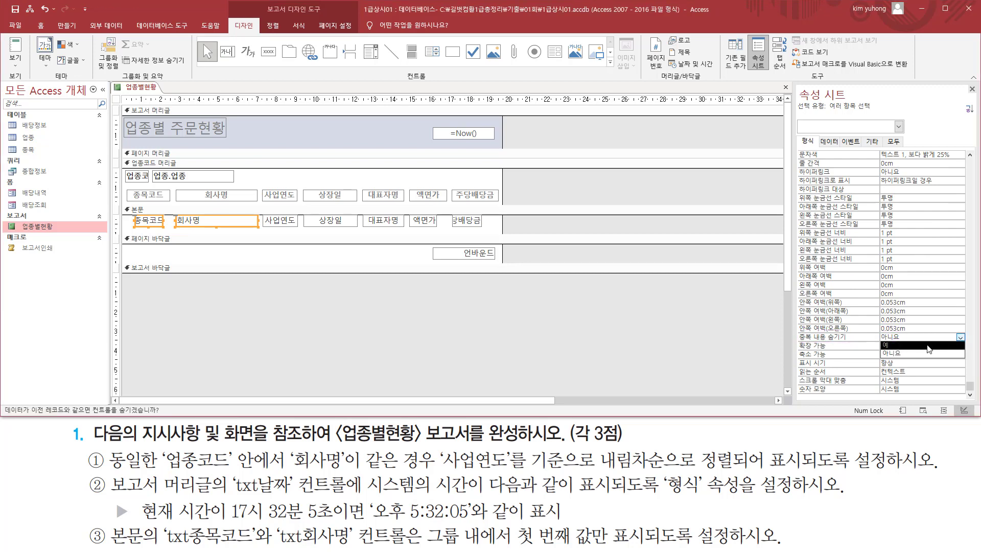
left_click(903, 345)
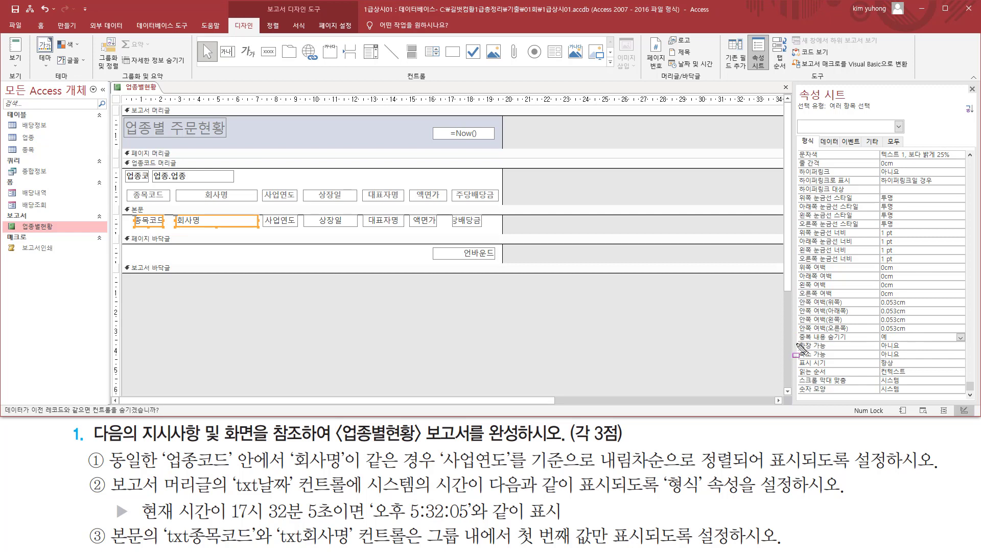
left_click_drag(797, 354, 899, 338)
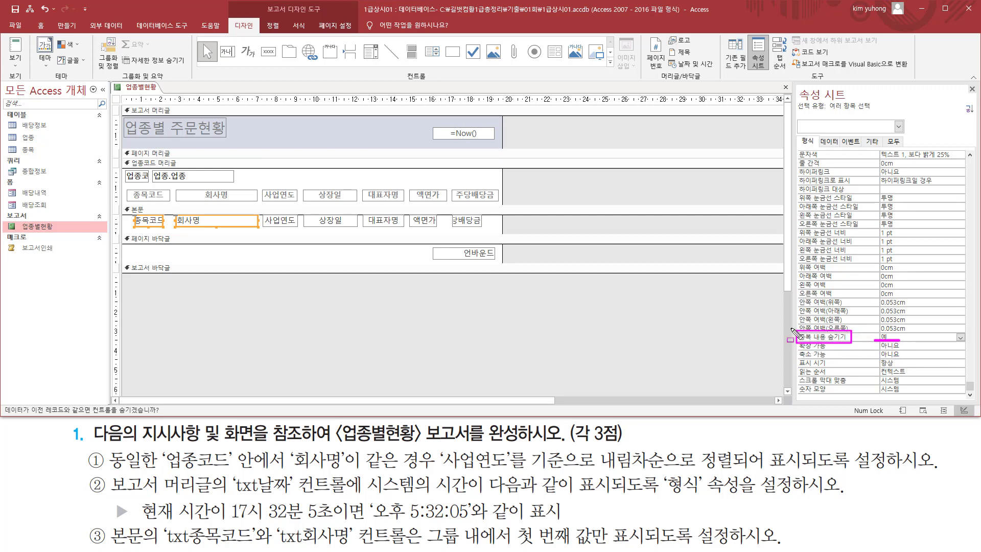
key("Escape")
left_click(274, 177)
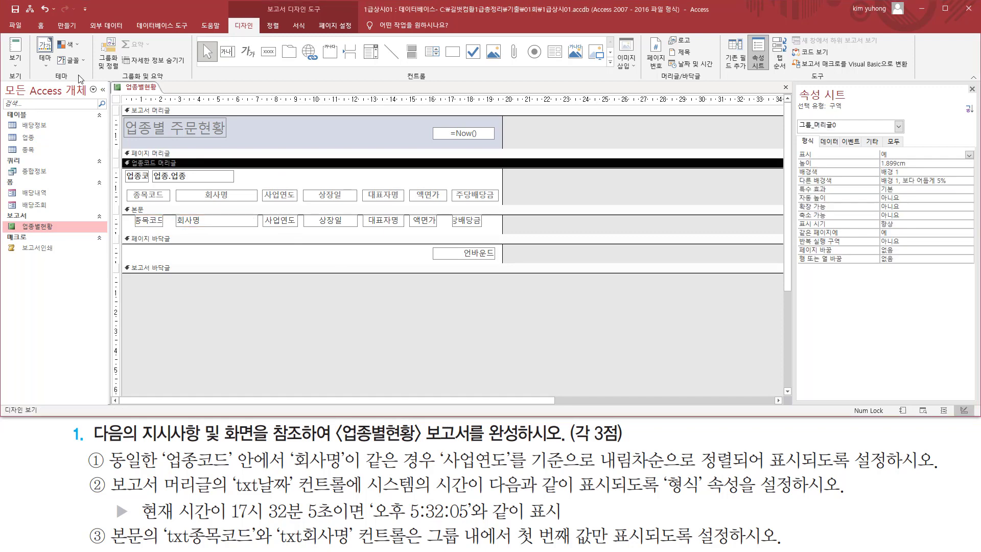
Check in Report view how 종목코드 and 회사명 are listed within each group, and return to Design view
left_click(15, 47)
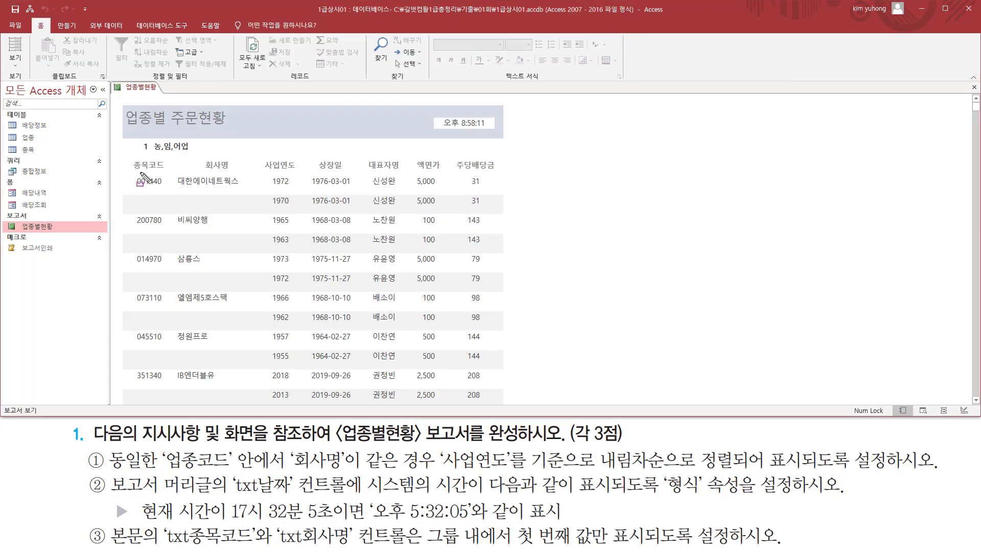
left_click_drag(140, 196, 232, 204)
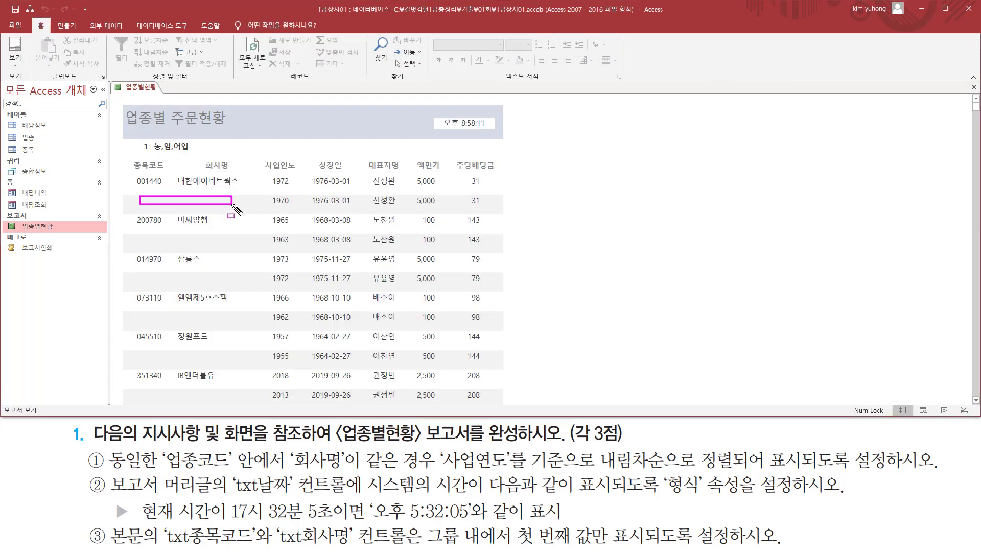
left_click_drag(135, 178, 240, 187)
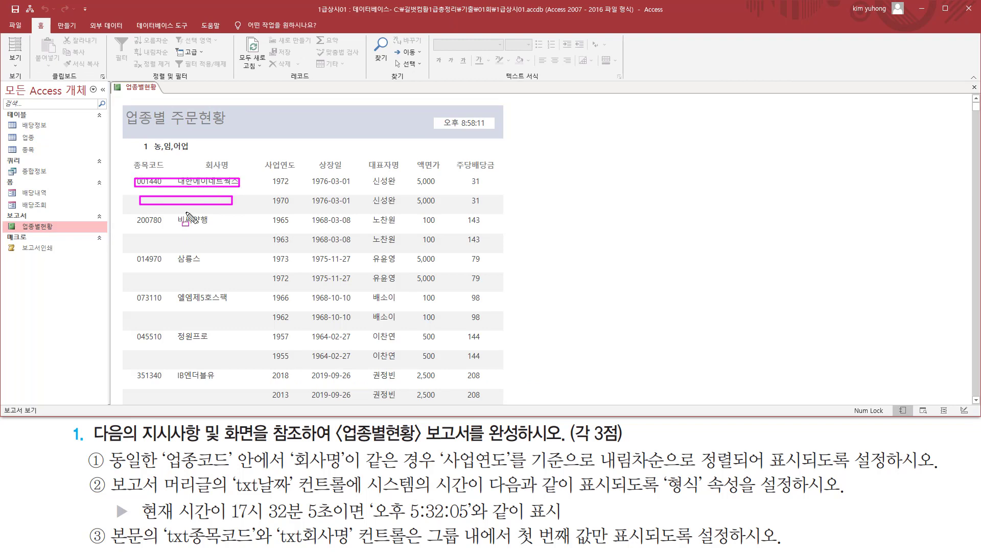
key("Escape")
left_click_drag(134, 174, 242, 187)
left_click_drag(134, 213, 219, 225)
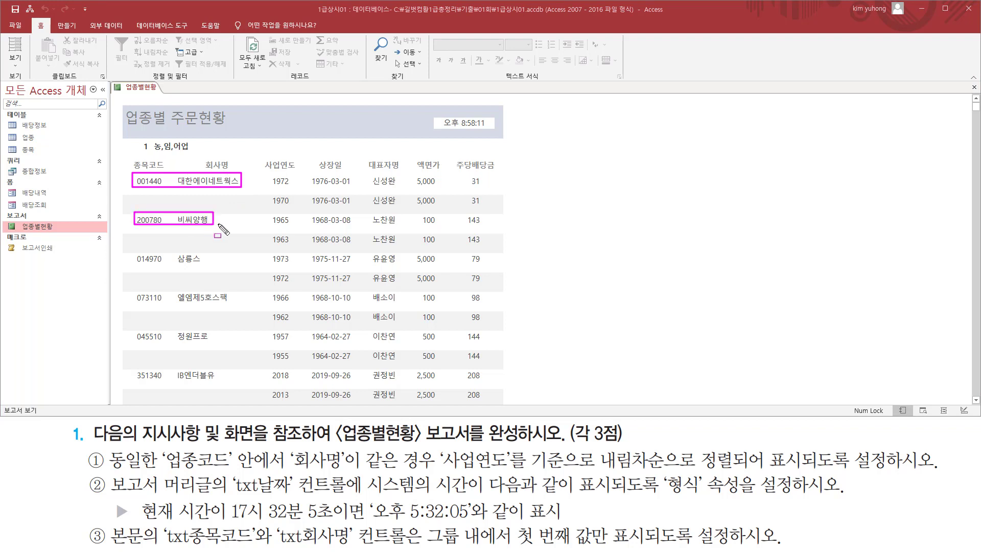
left_click_drag(134, 253, 211, 265)
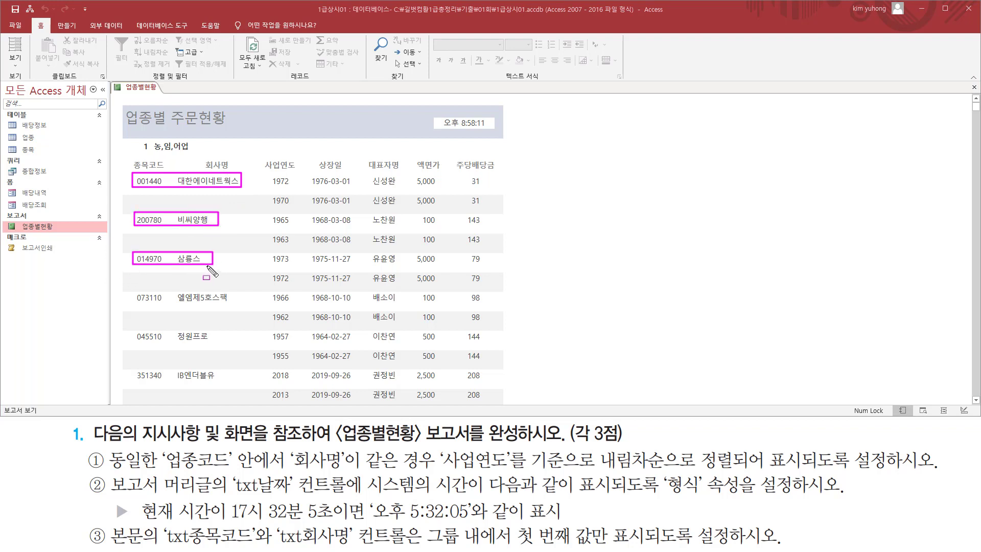
key("Escape")
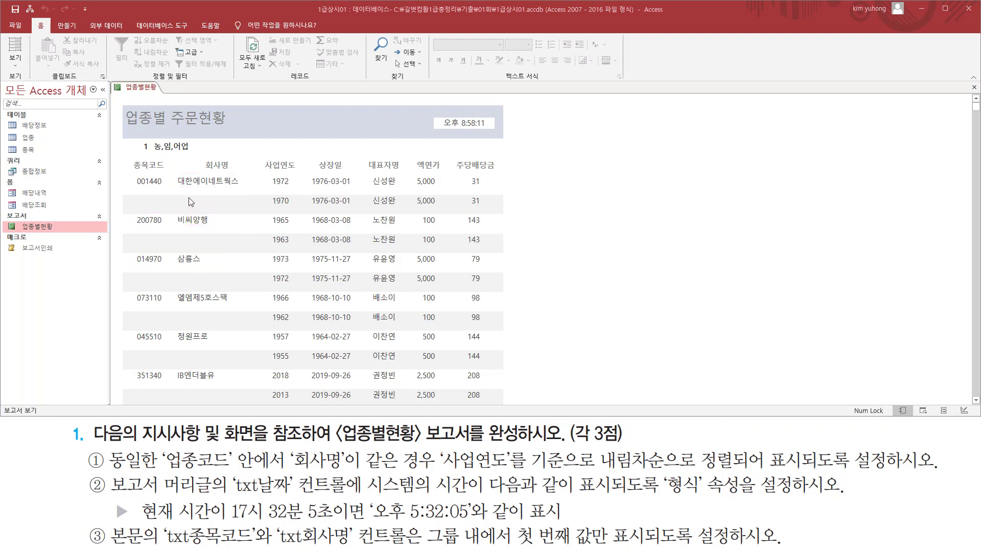
left_click(16, 64)
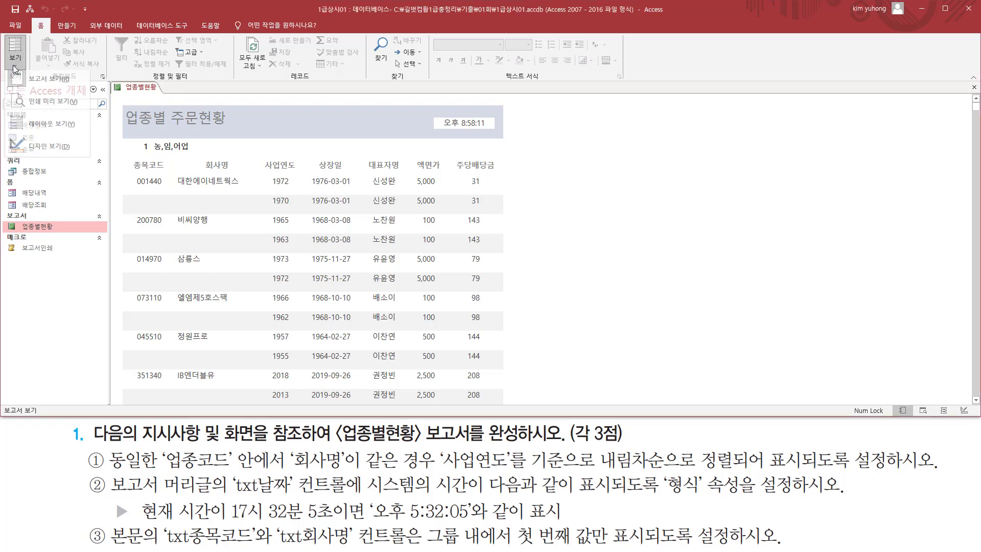
left_click(51, 152)
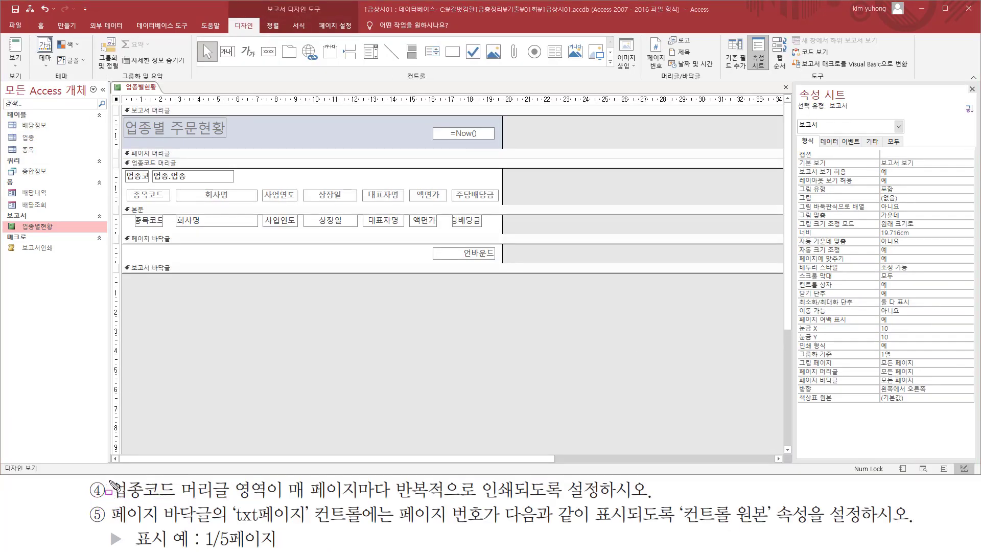
mouse_move(109, 480)
left_mouse_down()
mouse_move(124, 502)
mouse_move(269, 499)
left_mouse_up()
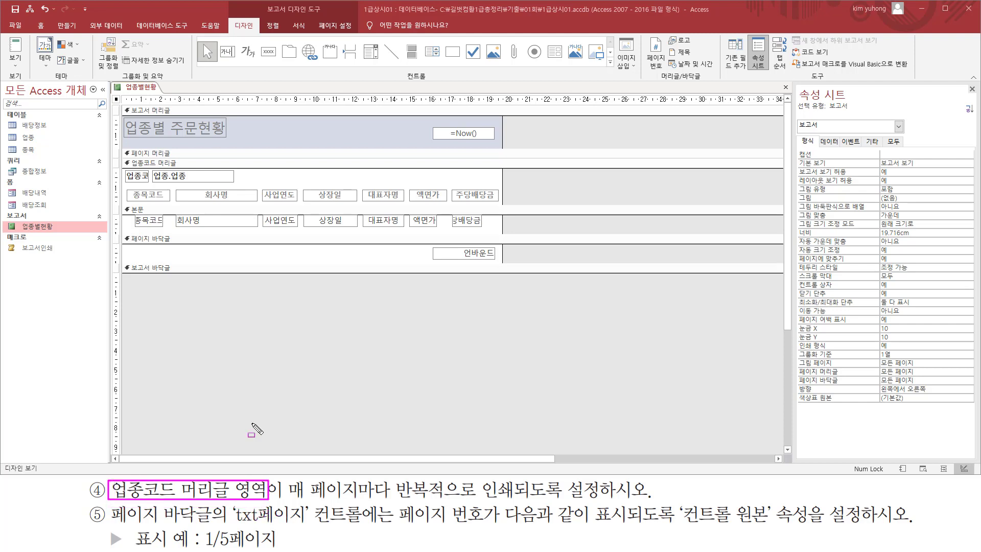
mouse_move(124, 159)
left_mouse_down()
mouse_move(358, 196)
mouse_move(502, 204)
left_mouse_up()
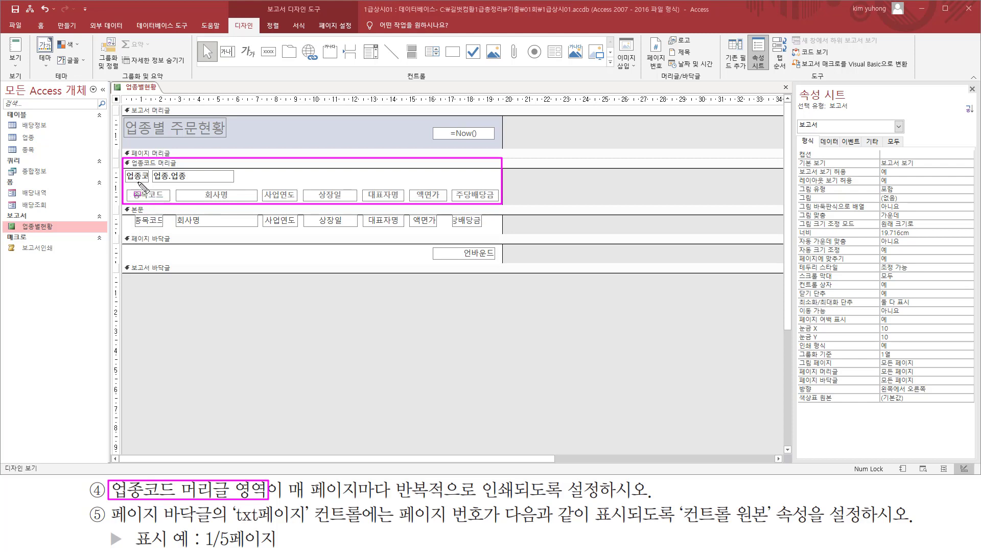
left_click_drag(124, 183, 231, 170)
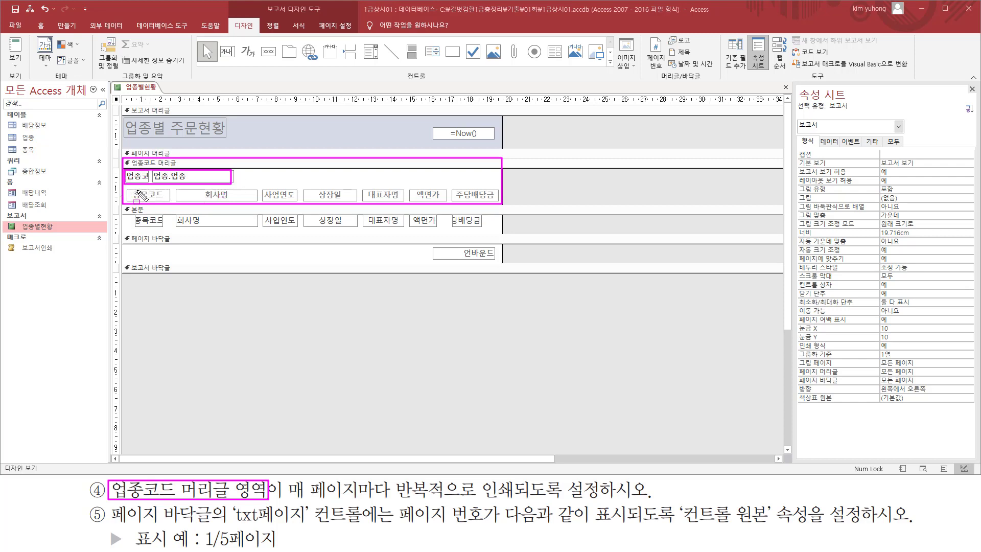
mouse_move(130, 188)
left_mouse_down()
mouse_move(258, 203)
mouse_move(500, 204)
left_mouse_up()
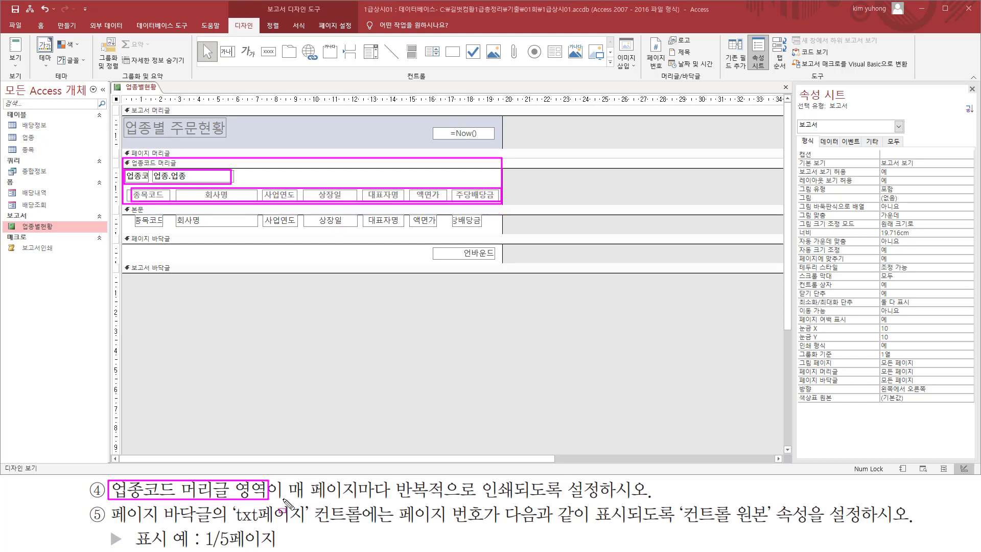
left_click_drag(280, 497, 619, 497)
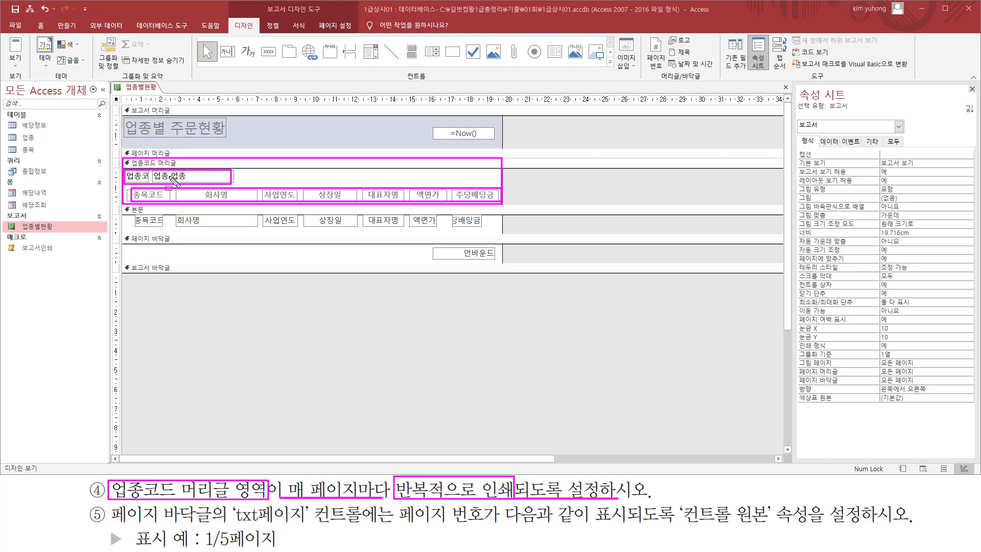
Set the 반복 실행 구역 property of the 업종코드 머리글 section to 예 so it repeats on every page
key("Escape")
left_click(180, 163)
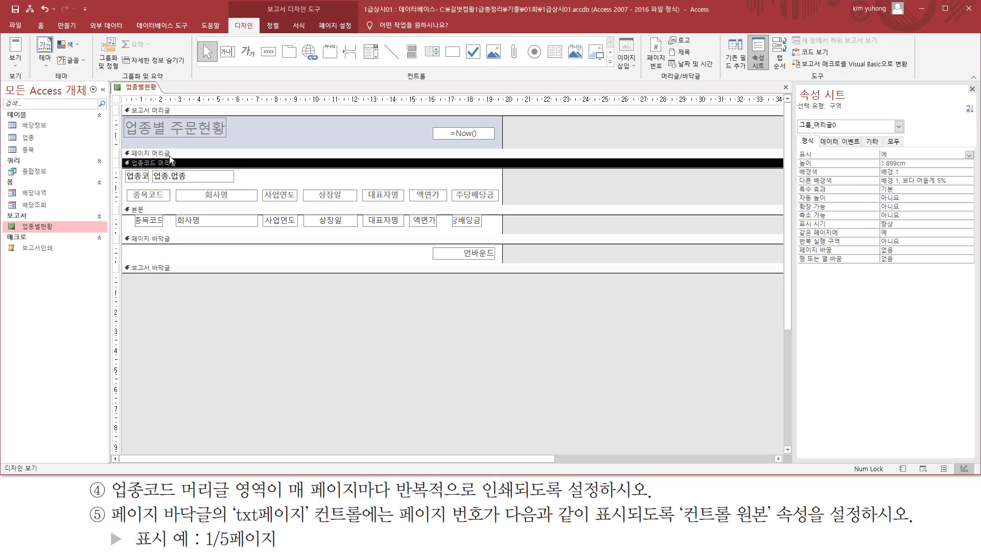
key("ctrl+2")
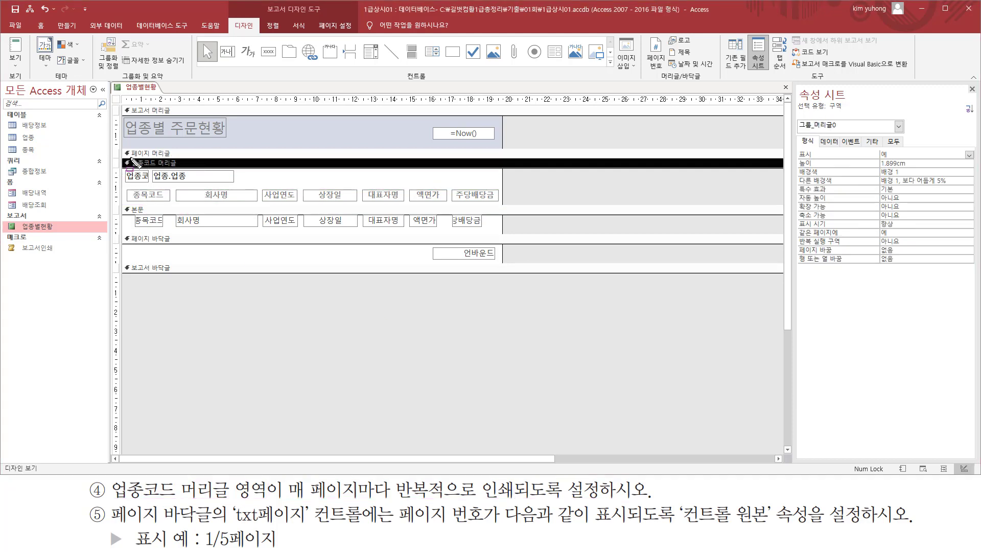
mouse_move(127, 157)
left_mouse_down()
mouse_move(137, 169)
mouse_move(186, 172)
left_mouse_up()
key("Escape")
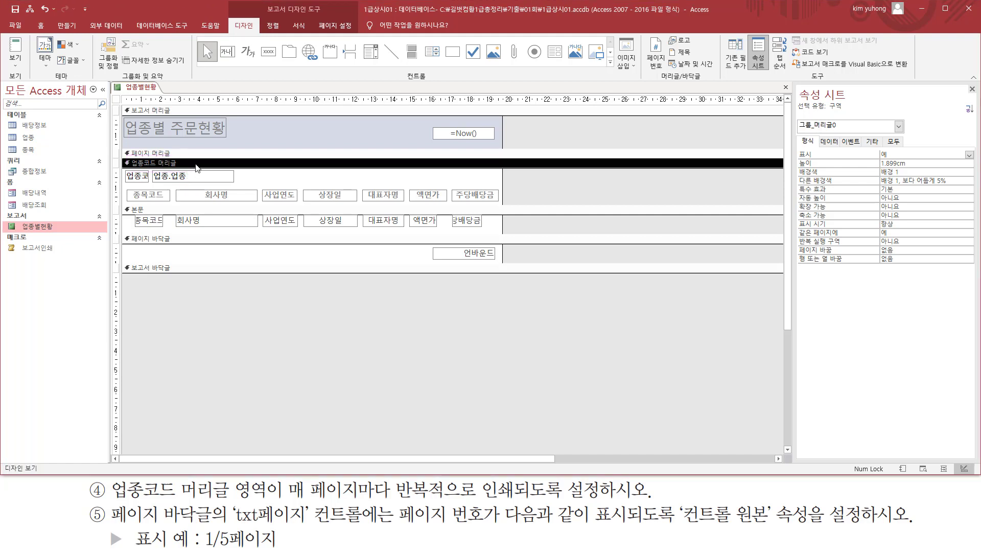
key("ctrl+2")
left_click_drag(797, 135, 818, 148)
left_click_drag(799, 236, 904, 245)
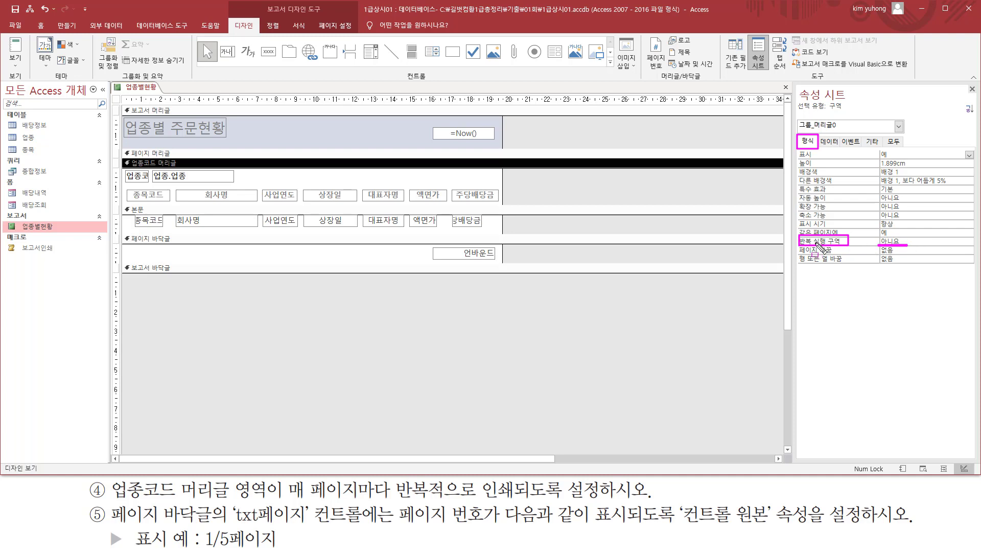
key("Escape")
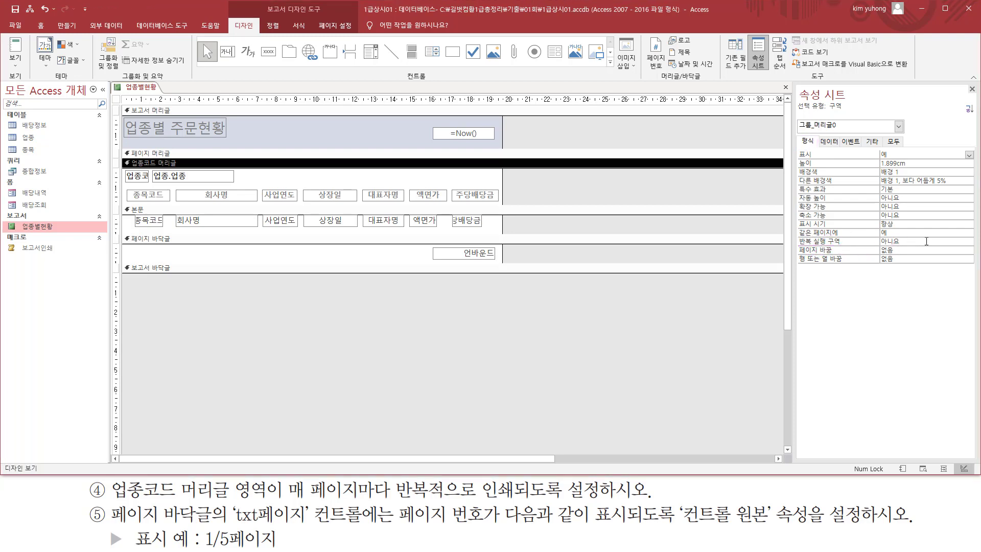
left_click(953, 240)
left_click(968, 242)
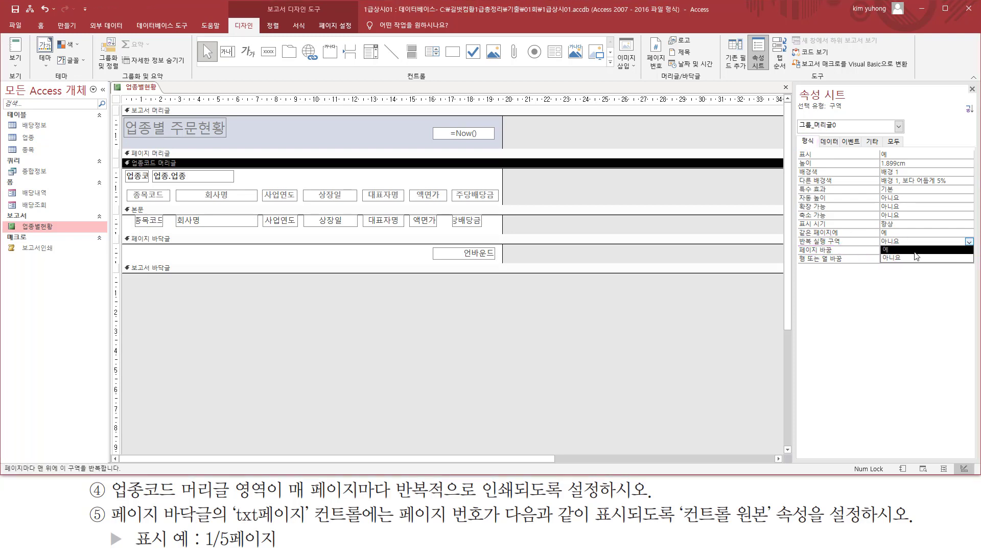
left_click(914, 250)
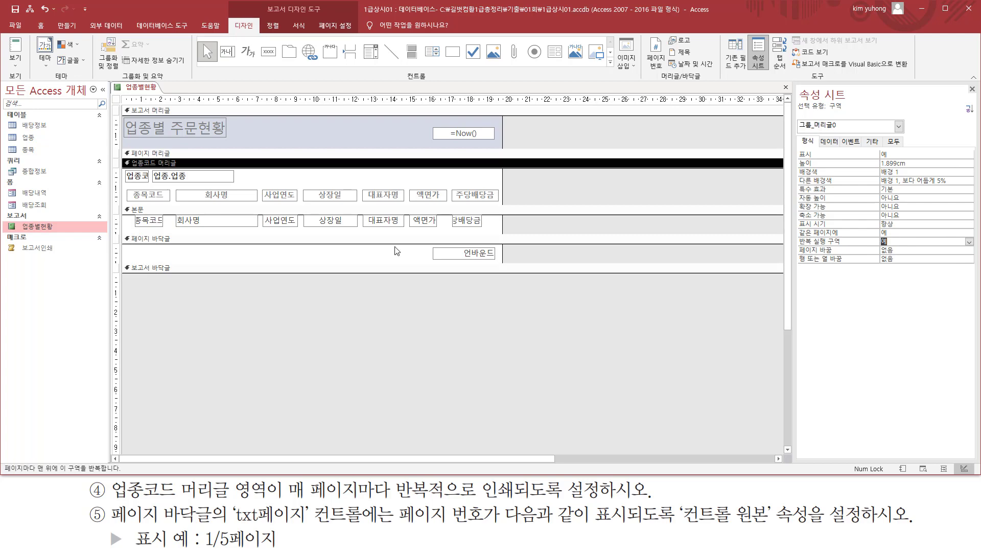
Examine the 업종코드 group headers of the report in Report view, and return to Design view
left_click(15, 46)
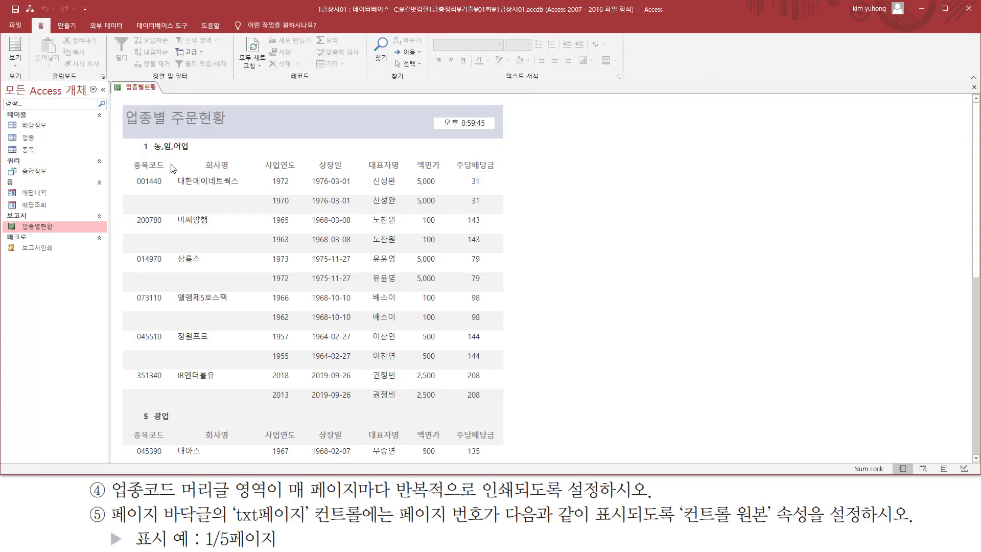
mouse_move(123, 137)
left_mouse_down()
mouse_move(134, 153)
mouse_move(327, 179)
mouse_move(508, 175)
left_mouse_up()
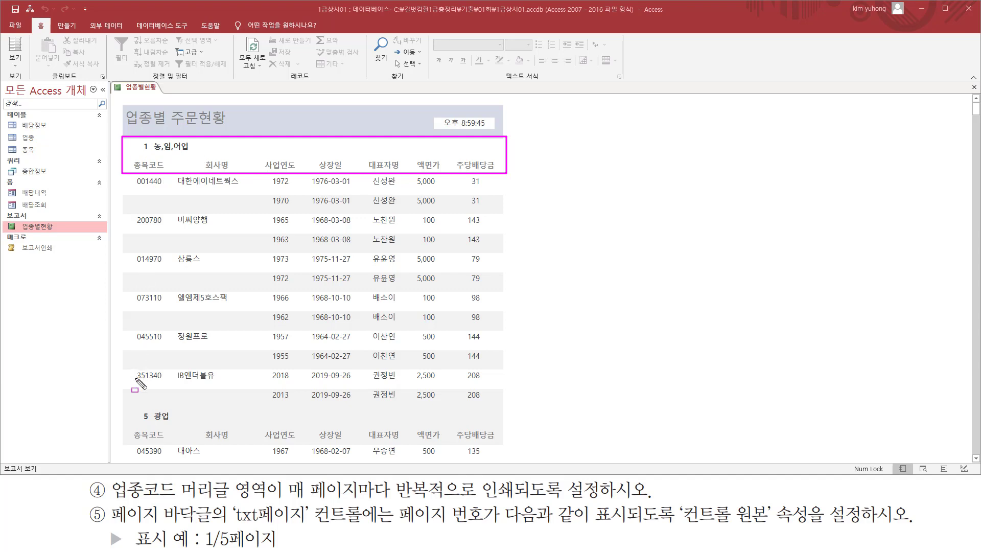
mouse_move(122, 403)
left_mouse_down()
mouse_move(125, 412)
mouse_move(544, 444)
mouse_move(504, 446)
left_mouse_up()
key("Escape")
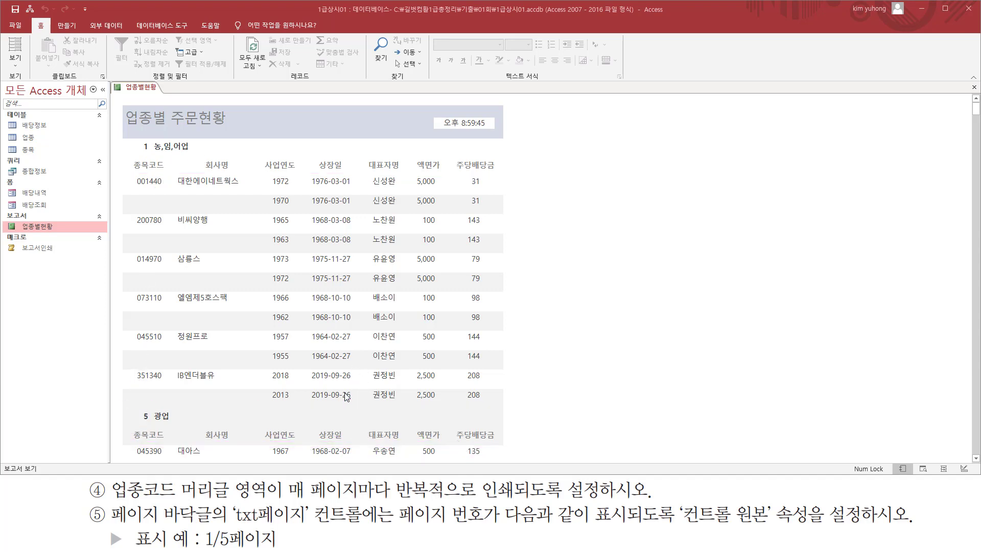
scroll(345, 392, "down", 3)
scroll(344, 392, "down", 10)
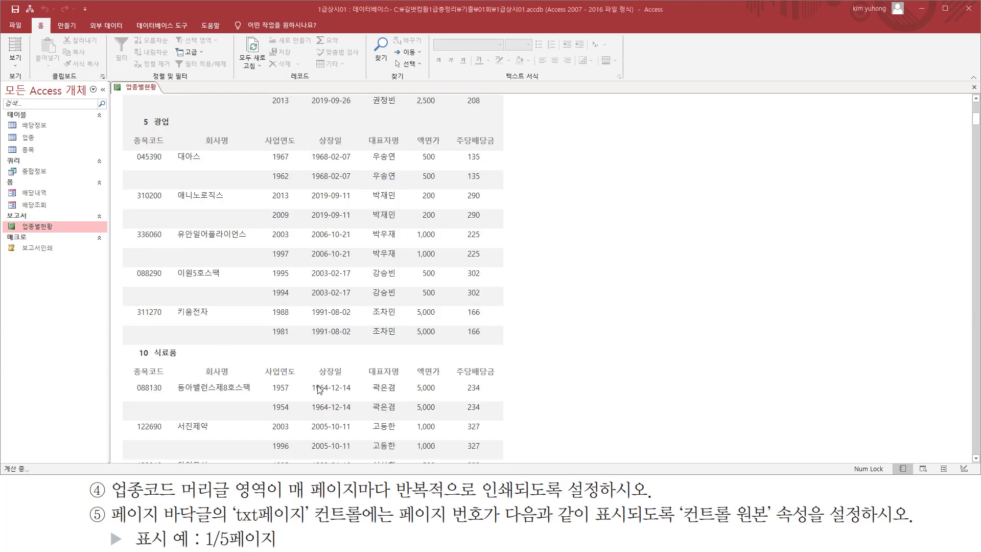
left_click_drag(131, 365, 501, 380)
key("Escape")
scroll(419, 371, "up", 13)
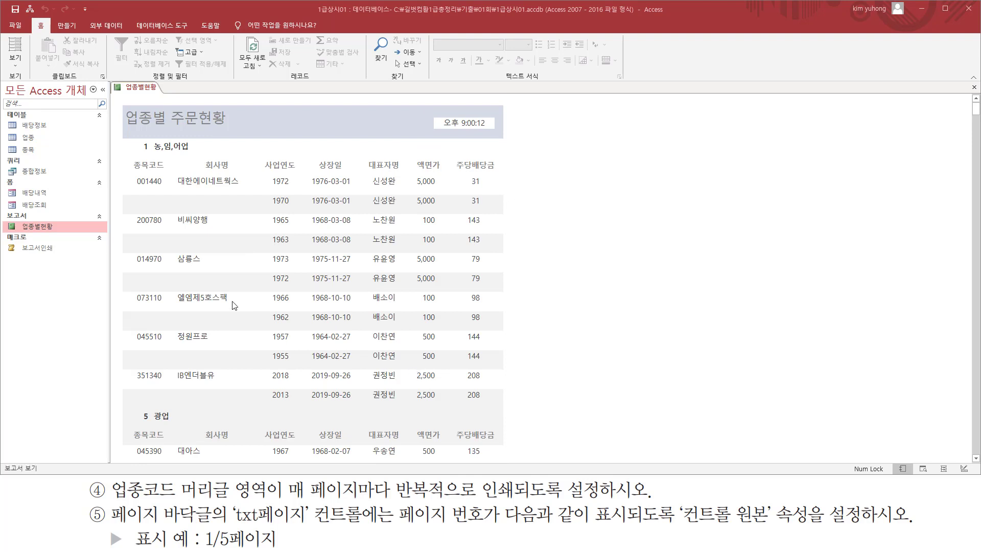
left_click(17, 61)
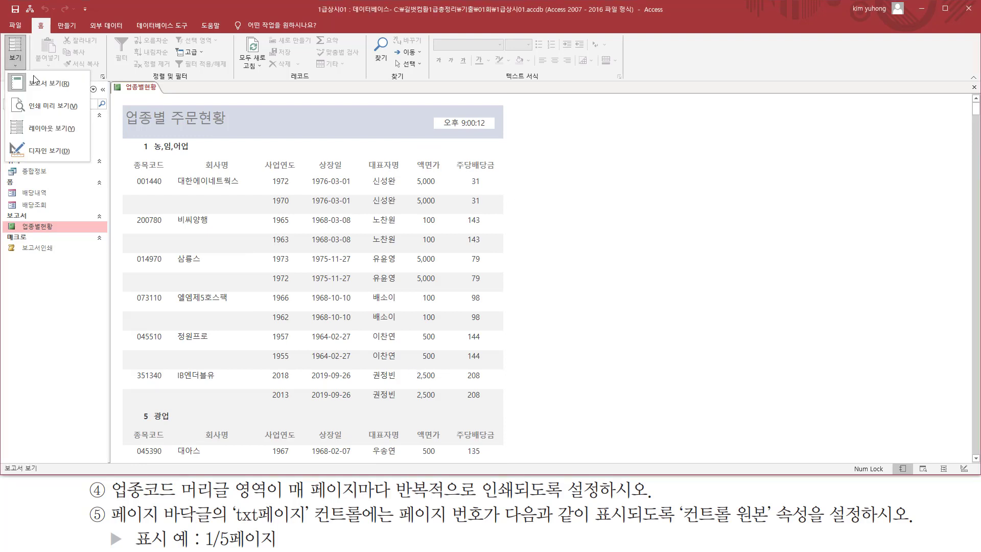
left_click(21, 151)
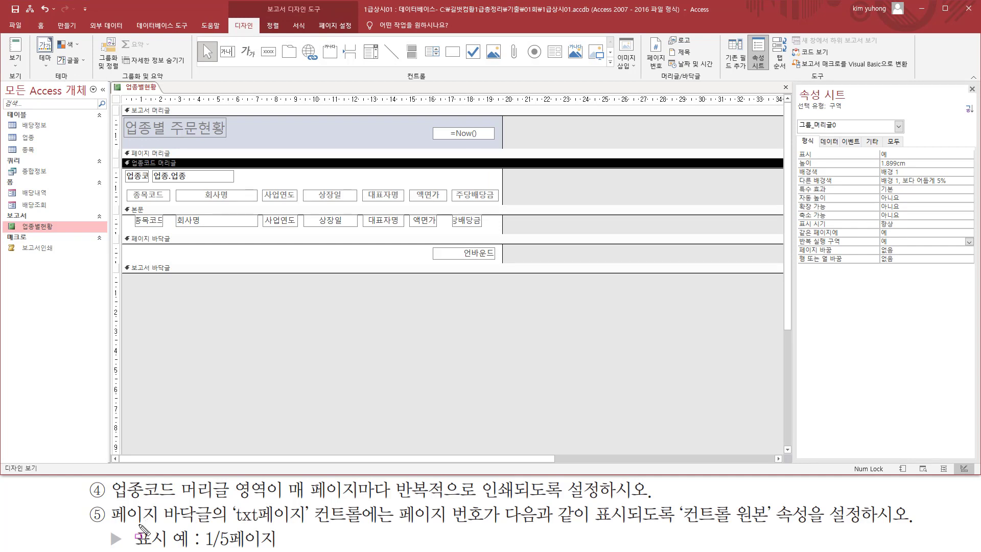
Select the txt페이지 text box in the 페이지 바닥글 section to show its properties
left_click_drag(106, 523, 365, 525)
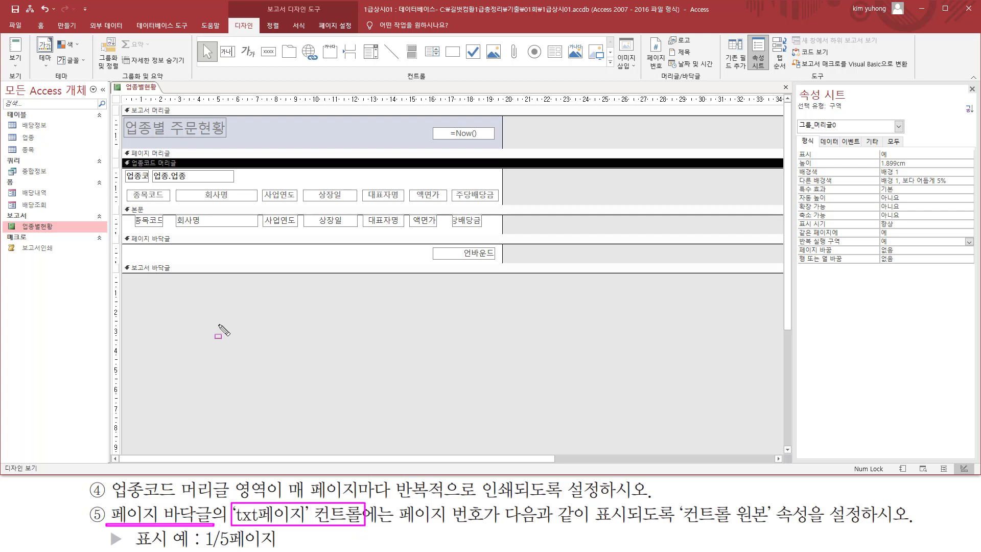
left_click_drag(123, 233, 503, 263)
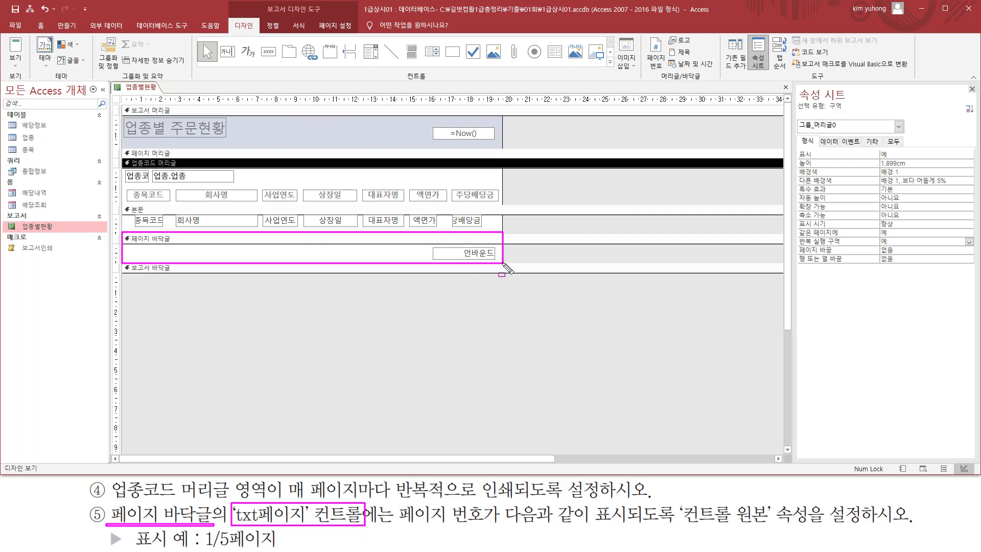
left_click_drag(432, 246, 503, 262)
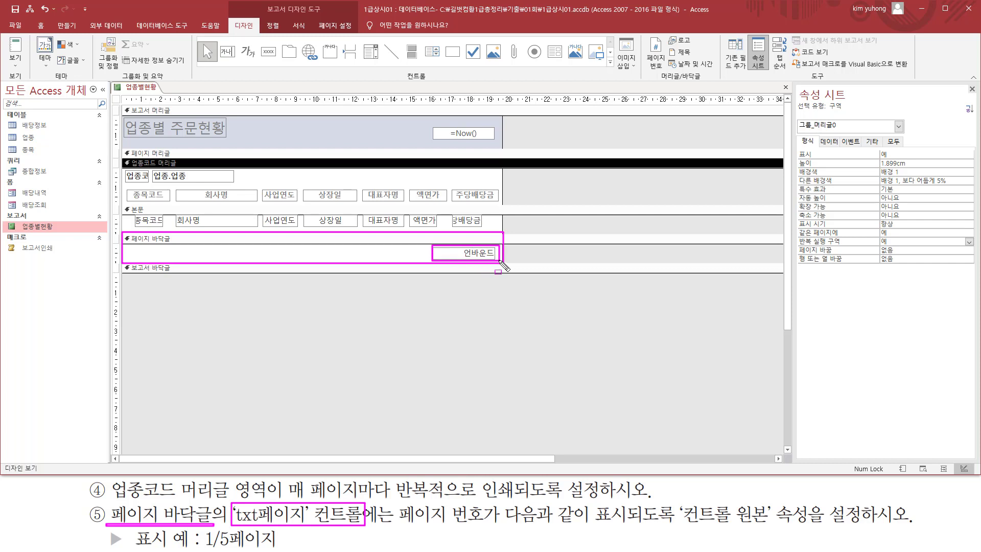
left_click(469, 256)
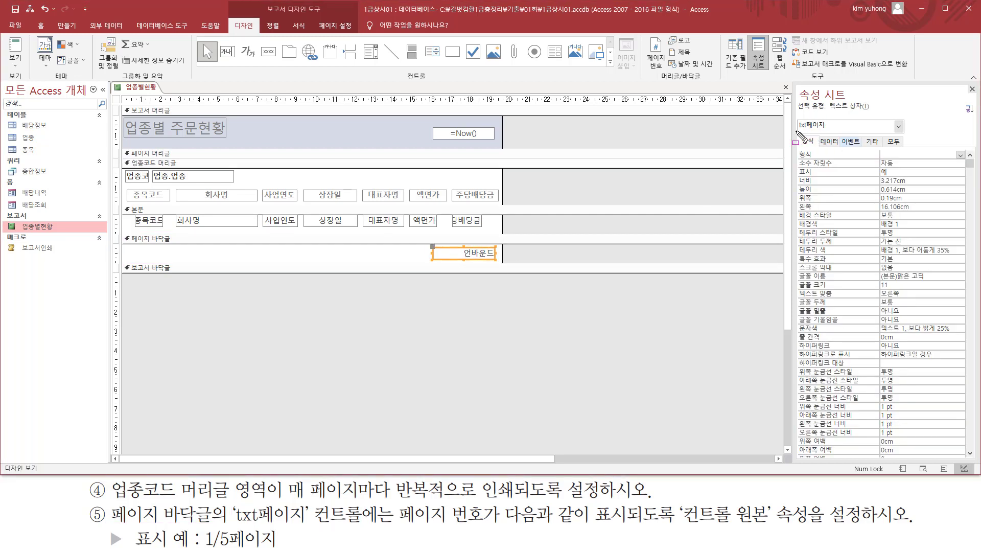
left_click_drag(795, 130, 832, 131)
left_click_drag(397, 524, 481, 524)
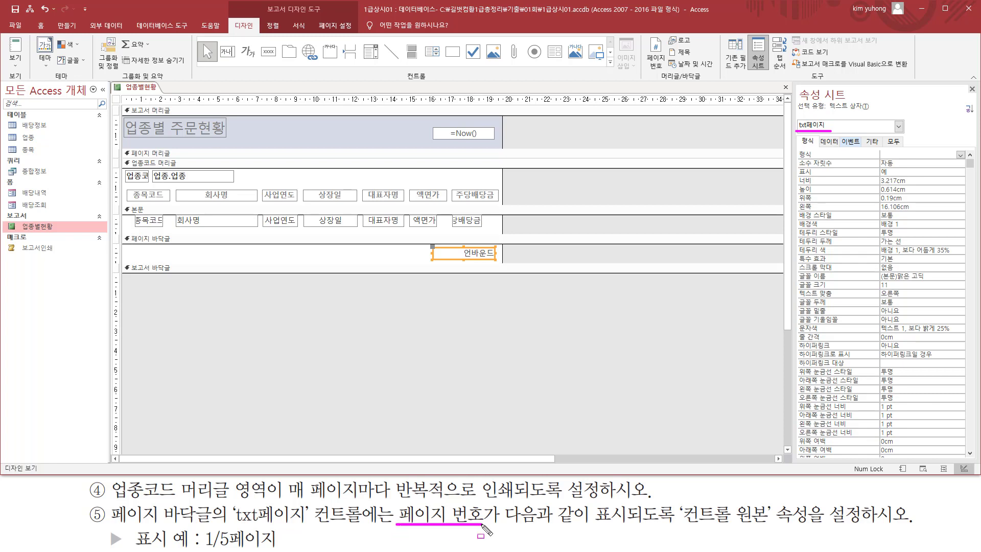
mouse_move(679, 500)
left_mouse_down()
mouse_move(768, 532)
mouse_move(842, 524)
left_mouse_up()
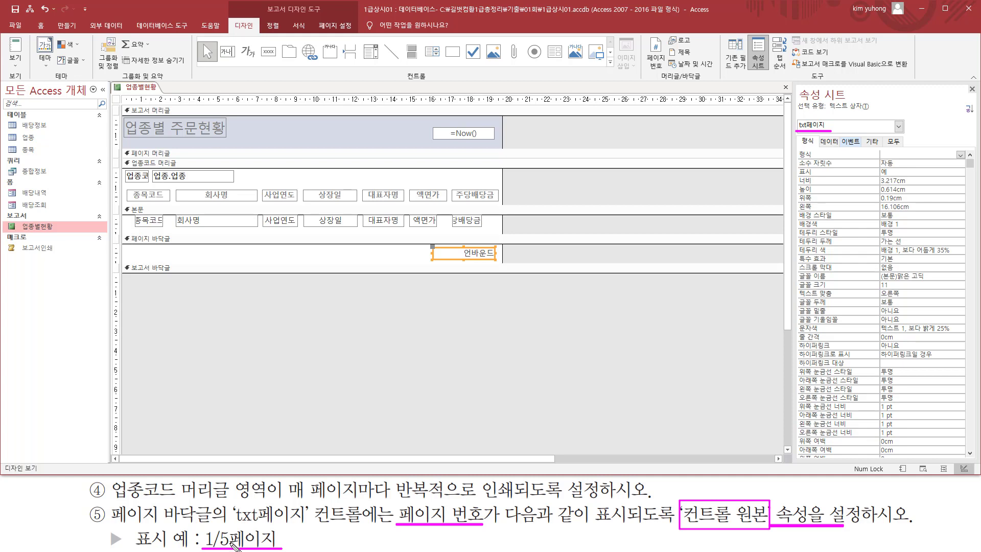
key("Escape")
left_click(450, 254)
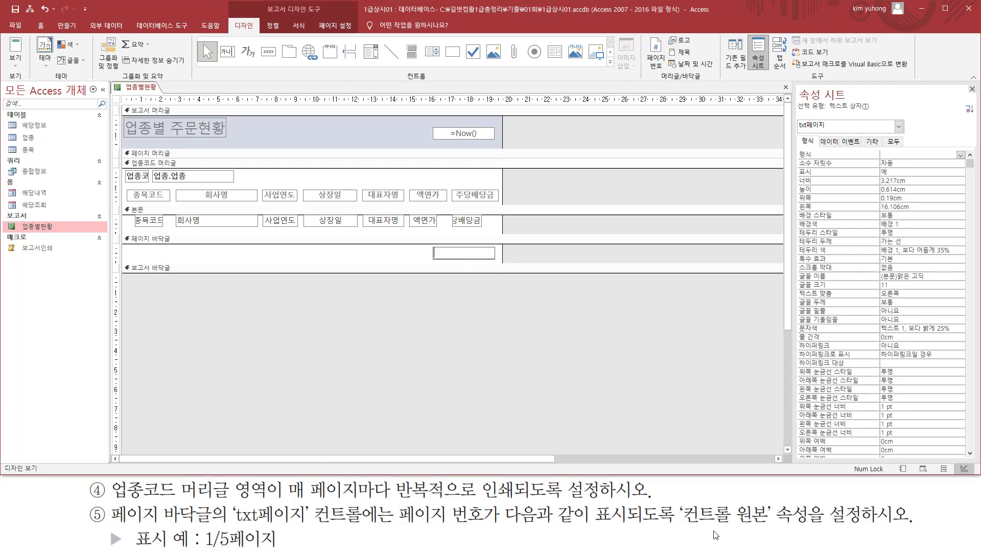
mouse_move(683, 524)
left_mouse_down()
mouse_move(766, 525)
mouse_move(776, 511)
left_mouse_up()
key("Escape")
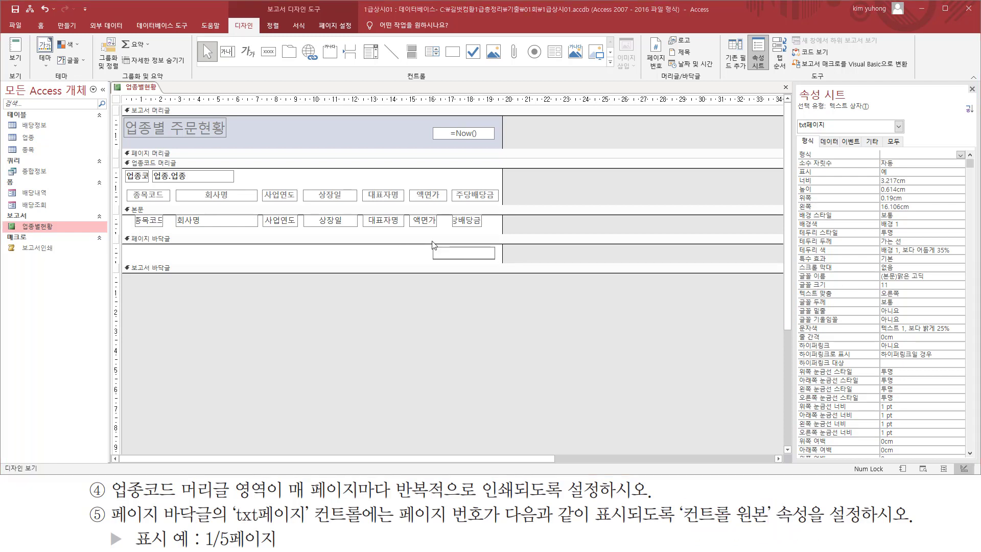
left_click(398, 254)
left_click(460, 252)
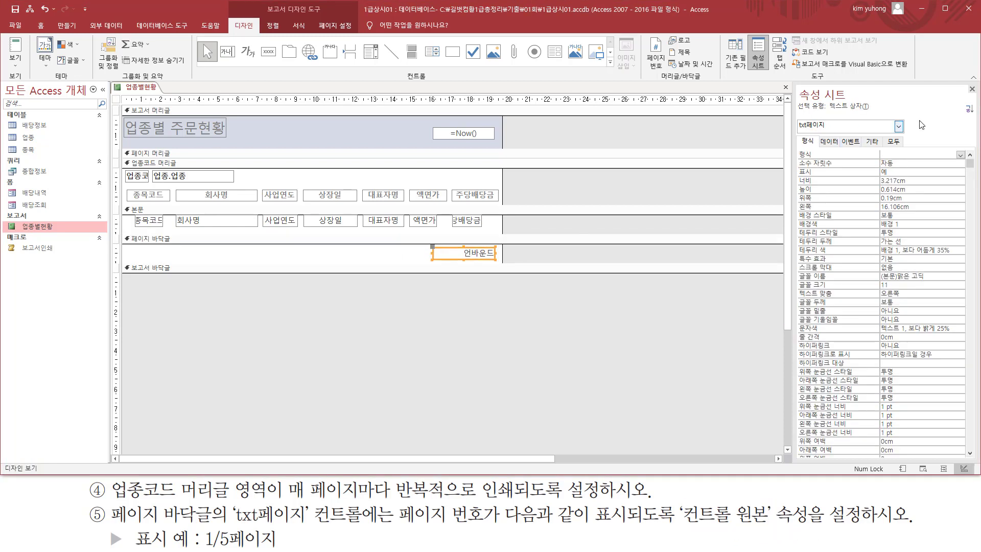
Widen the property sheet and set the 컨트롤 원본 property of txt페이지 to =[Page] & "/" & [Pages] & "페이지"
left_click(829, 141)
mouse_move(796, 159)
left_mouse_down()
mouse_move(838, 150)
mouse_move(950, 159)
mouse_move(954, 148)
left_mouse_up()
mouse_move(432, 259)
left_mouse_down()
mouse_move(433, 249)
mouse_move(501, 260)
left_mouse_up()
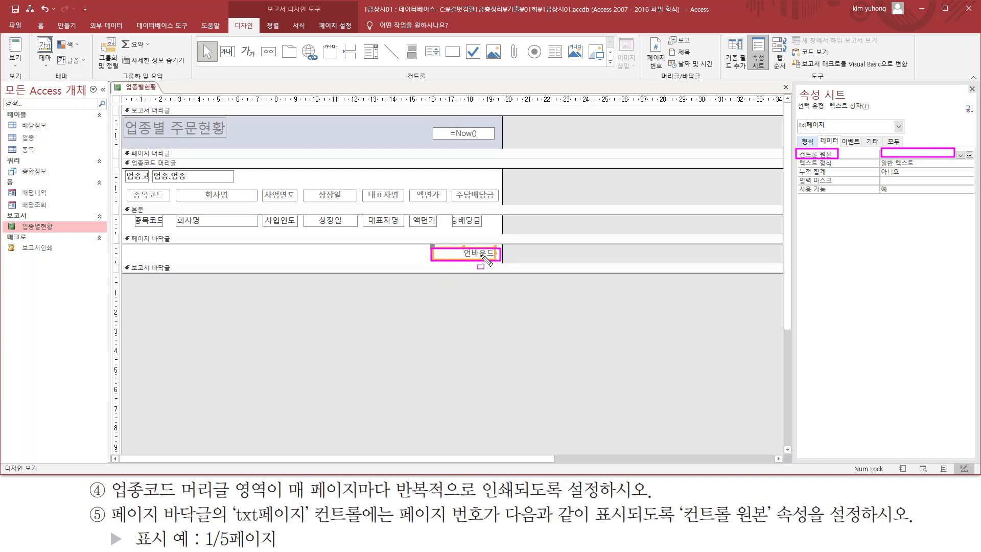
key("Escape")
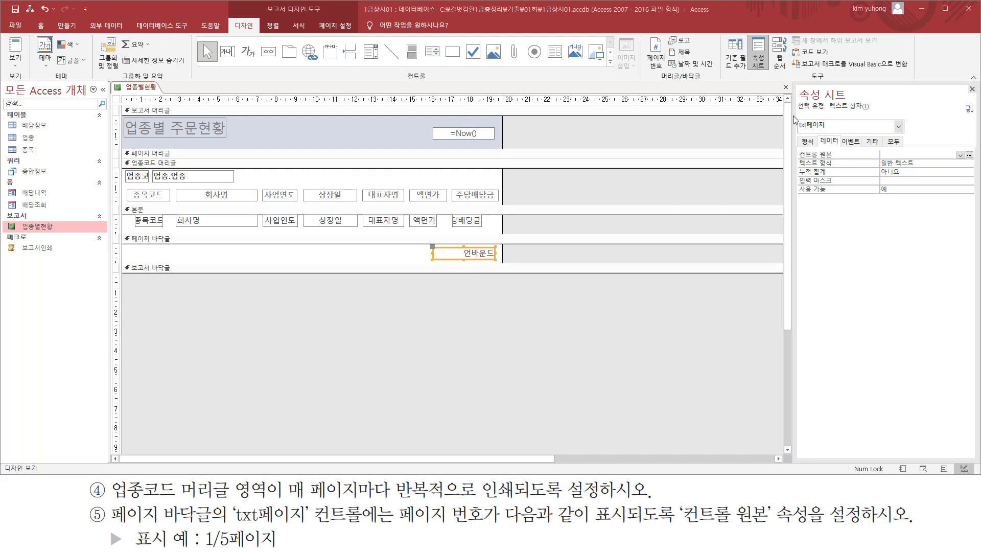
left_click_drag(792, 116, 611, 118)
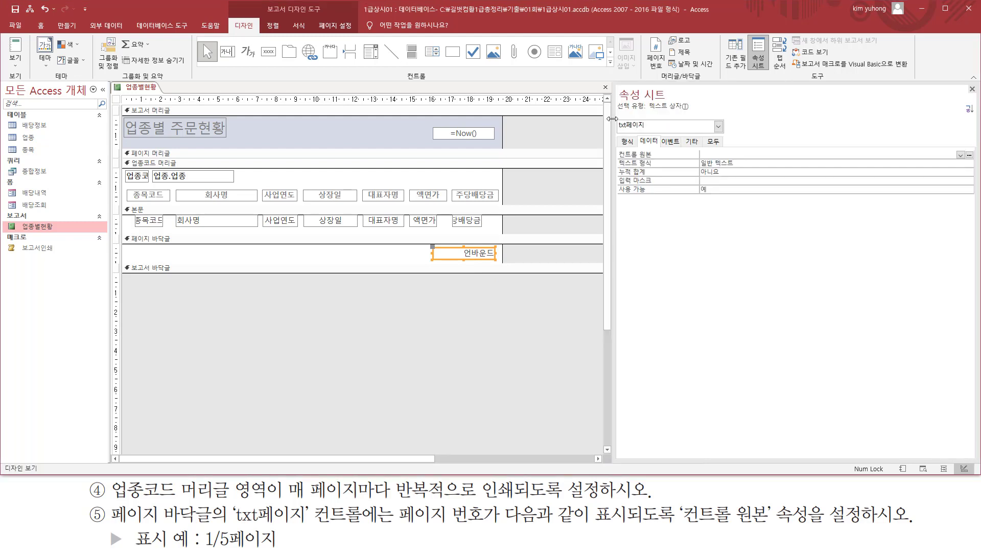
left_click(737, 155)
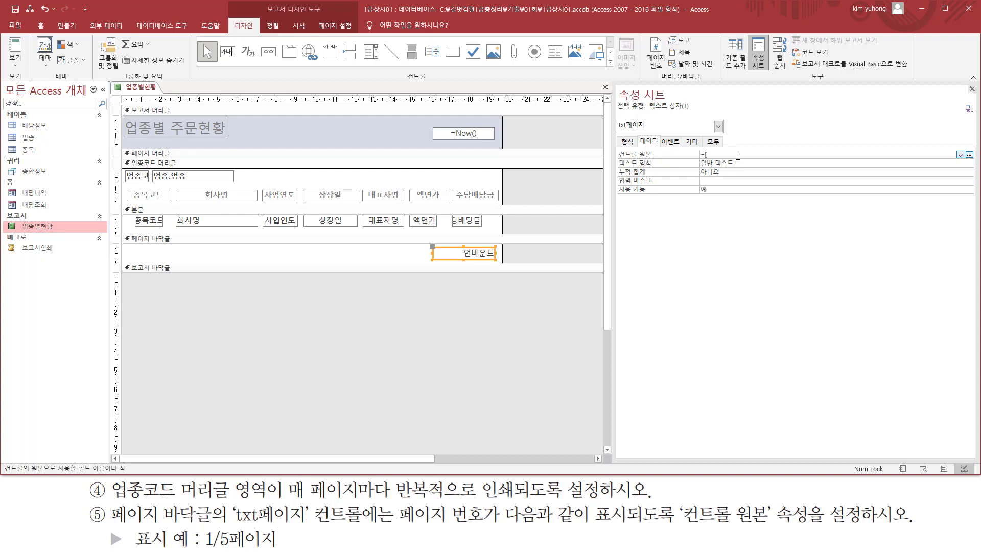
type("=[page")
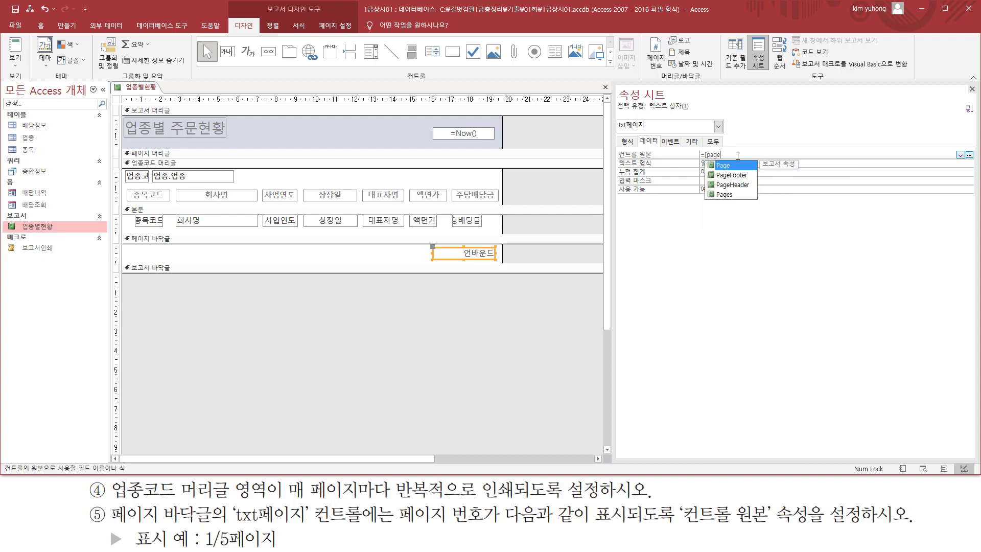
type("]& \"/\" & [")
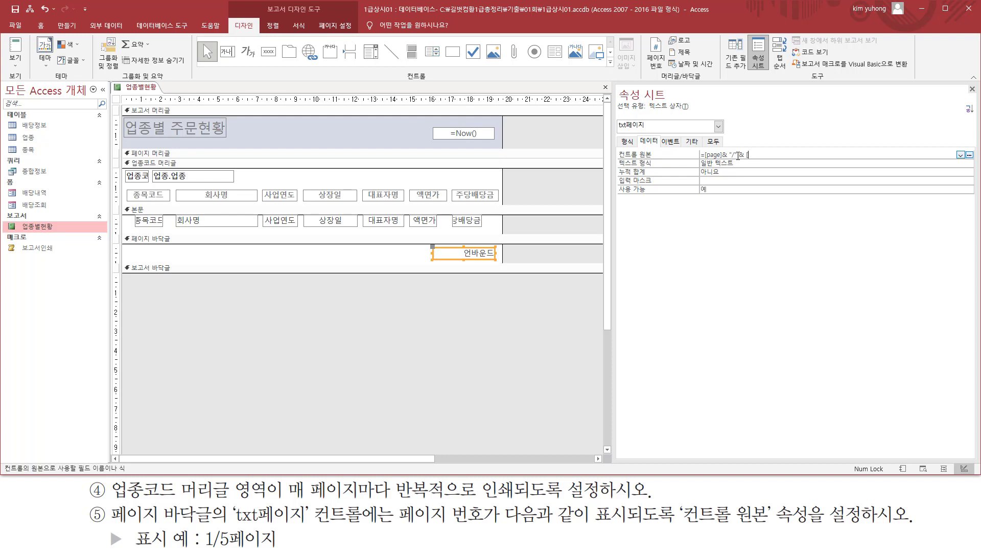
type("es] &\"페이지")
left_click_drag(812, 153, 674, 157)
left_click(827, 161)
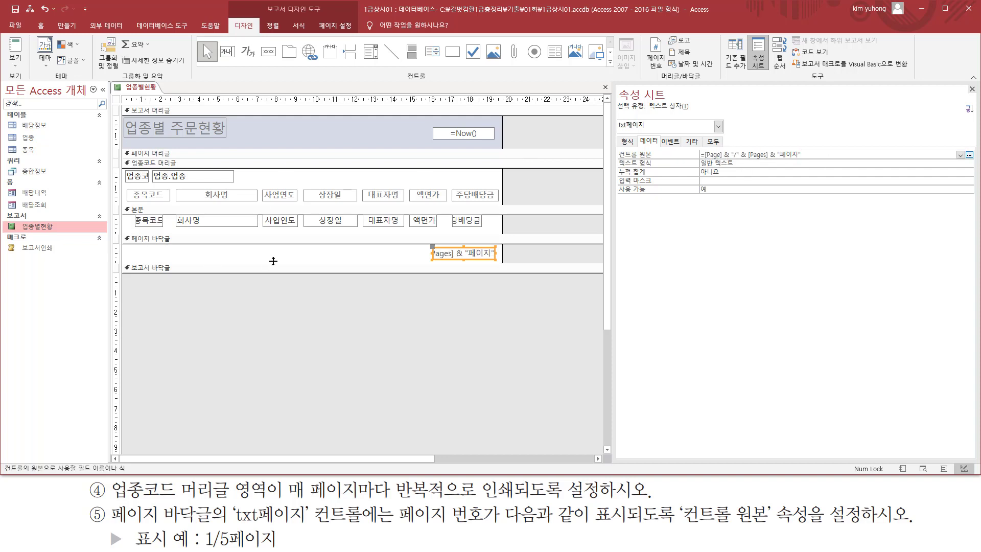
Look through the 업종별현황 report in Report view to check the page number from txt페이지
left_click(343, 258)
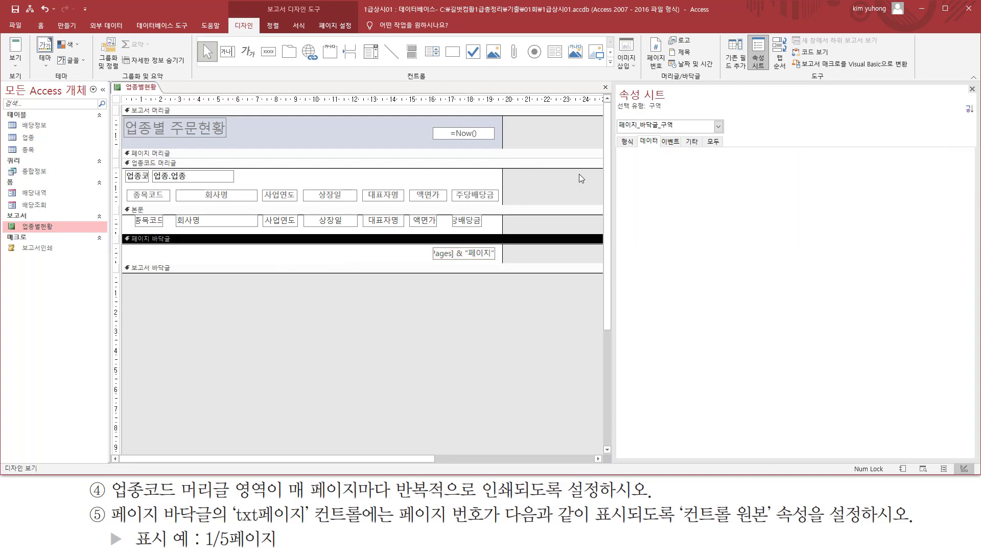
left_click(16, 61)
left_click(41, 84)
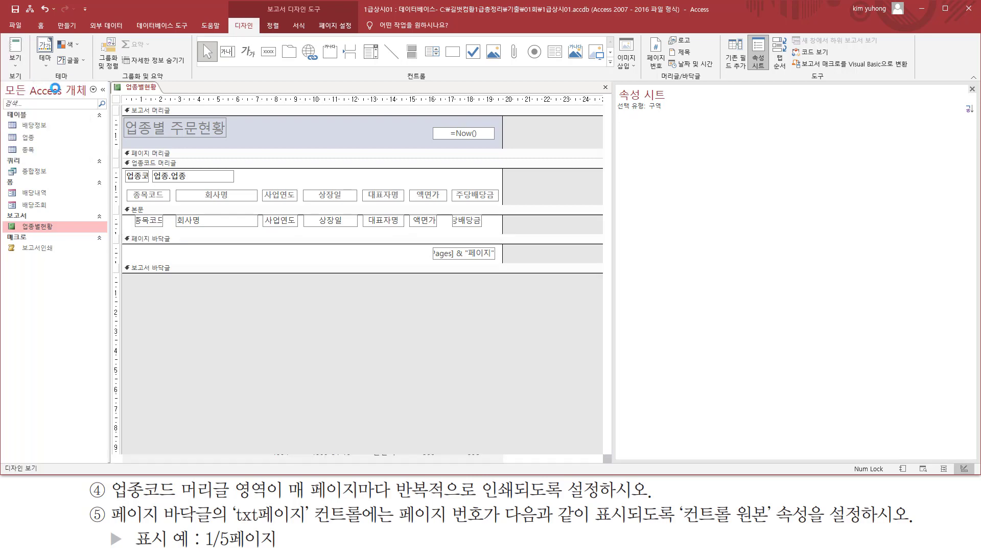
scroll(424, 233, "down", 10)
scroll(423, 233, "down", 15)
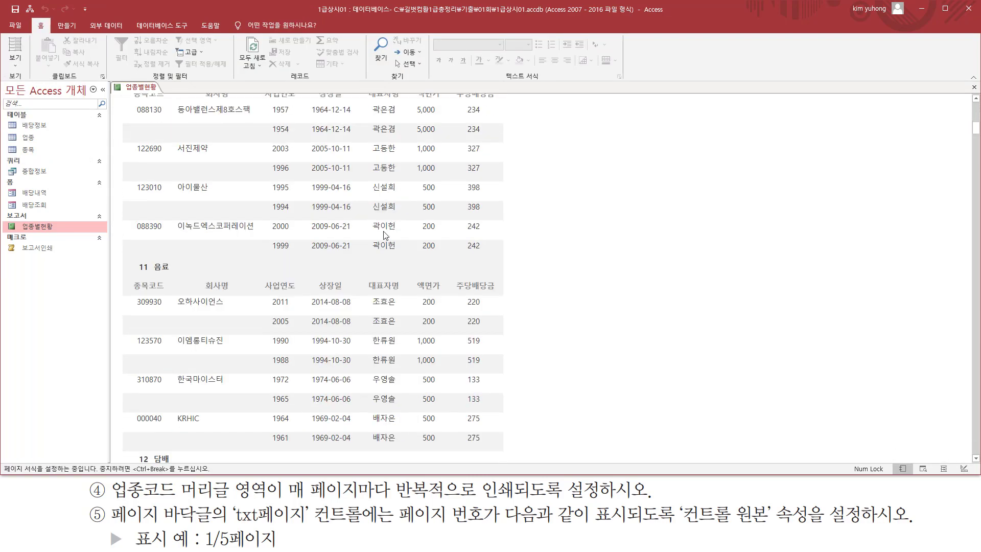
scroll(372, 227, "down", 3)
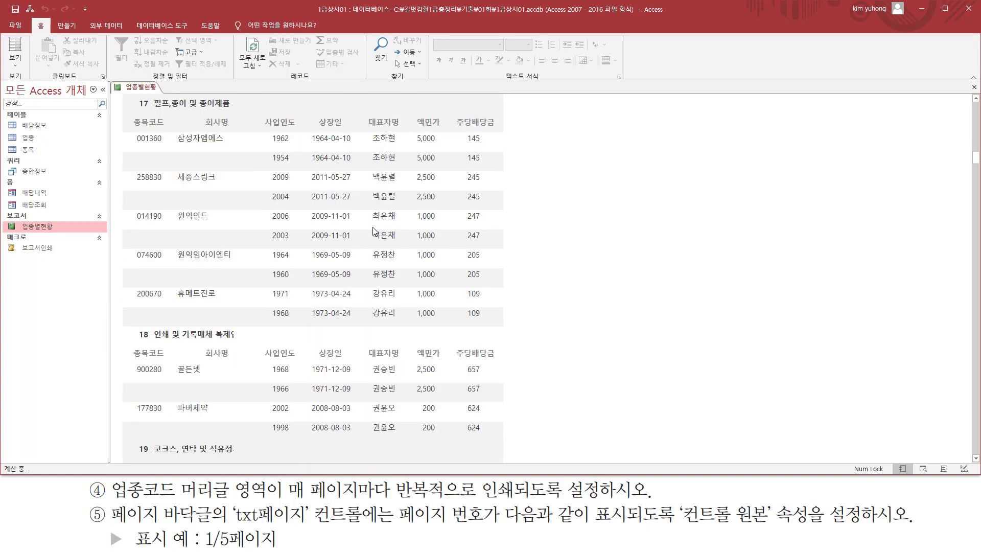
scroll(372, 227, "up", 6)
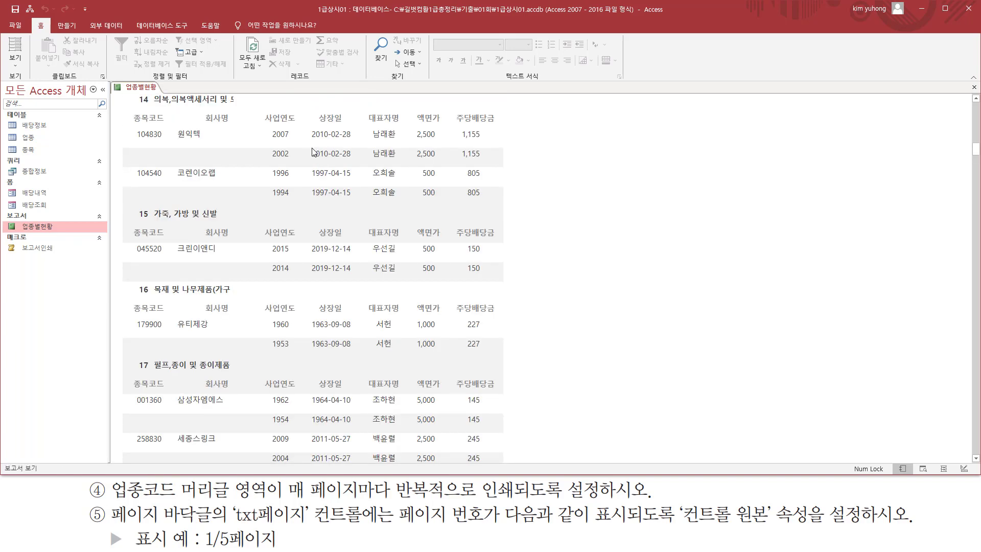
Check the txt페이지 page numbers in the footers of the first two pages of the 업종별현황 report in Print Preview
scroll(314, 152, "up", 5)
left_click(15, 66)
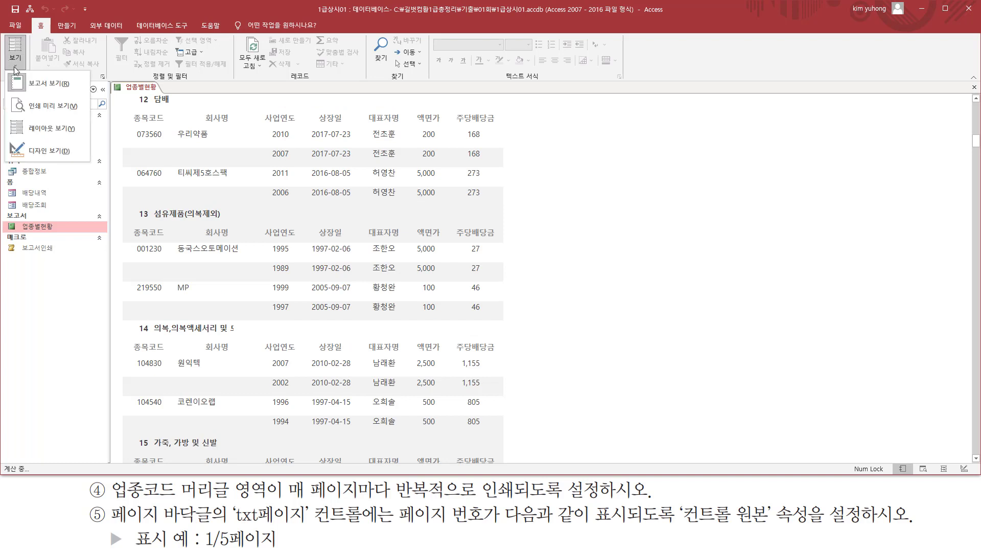
left_click(52, 109)
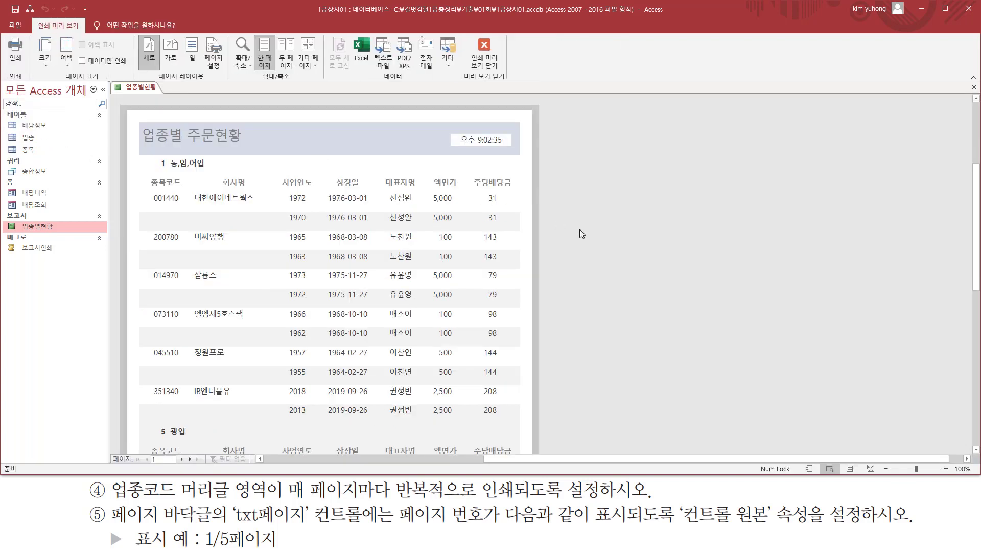
scroll(579, 229, "down", 3)
scroll(579, 230, "down", 5)
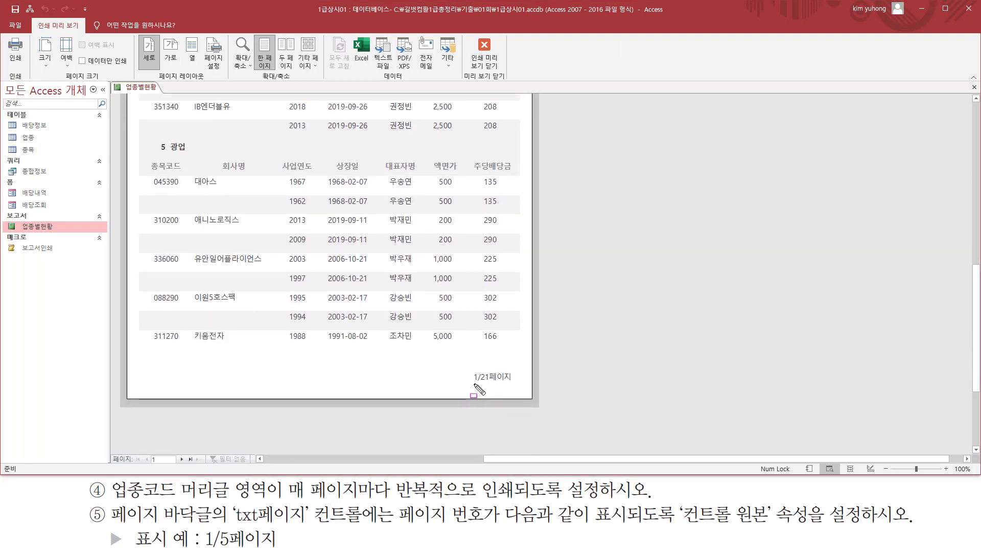
mouse_move(471, 383)
left_mouse_down()
mouse_move(520, 382)
mouse_move(519, 366)
left_mouse_up()
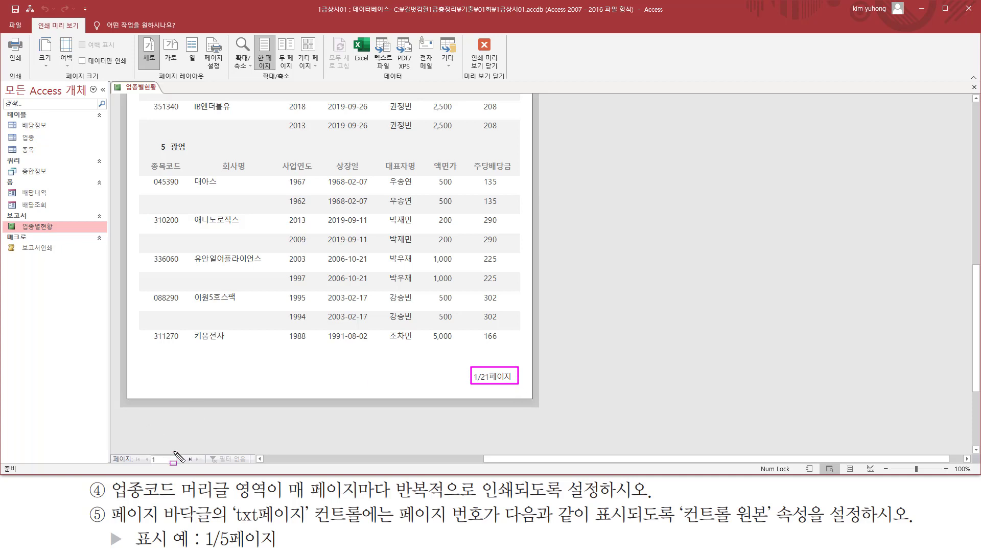
left_click_drag(175, 452, 187, 466)
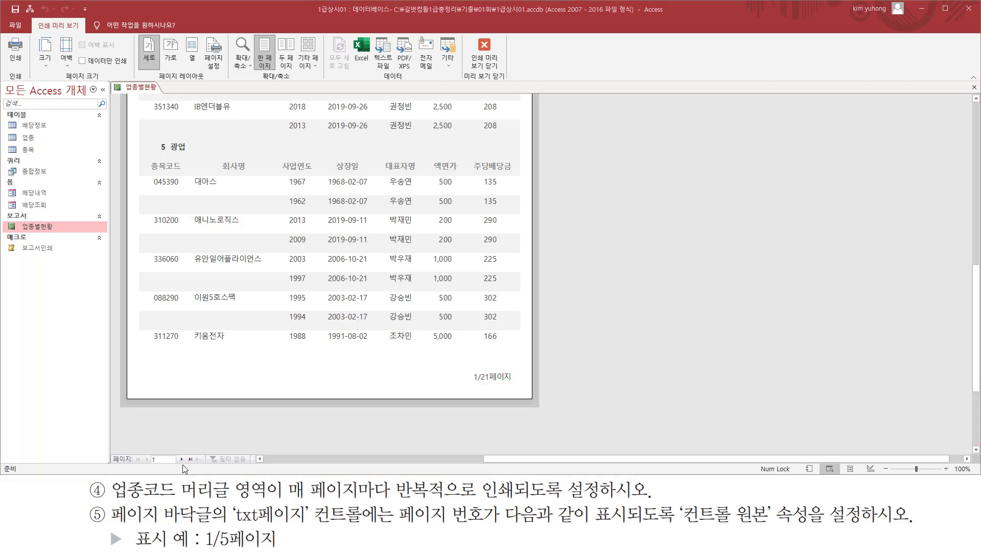
left_click(182, 458)
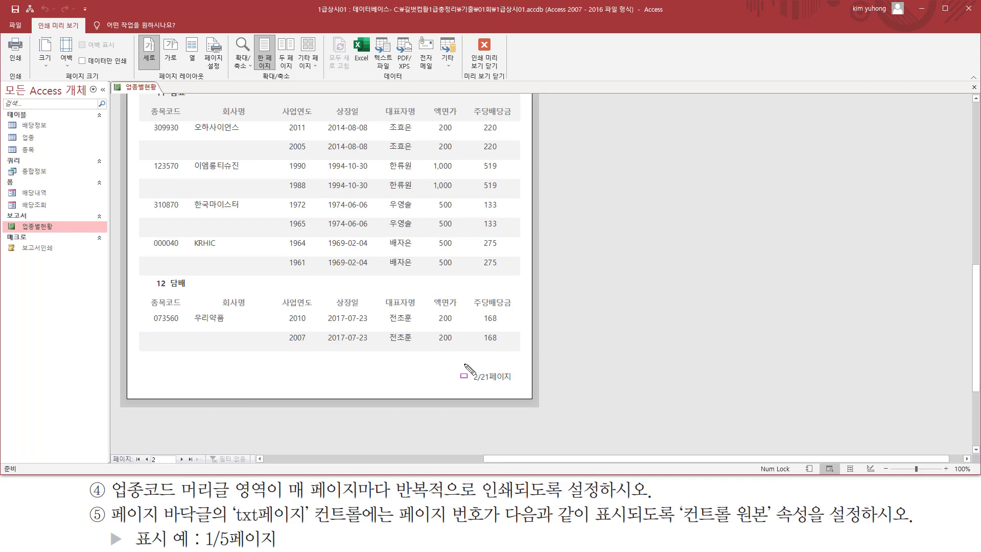
left_click_drag(460, 364, 513, 384)
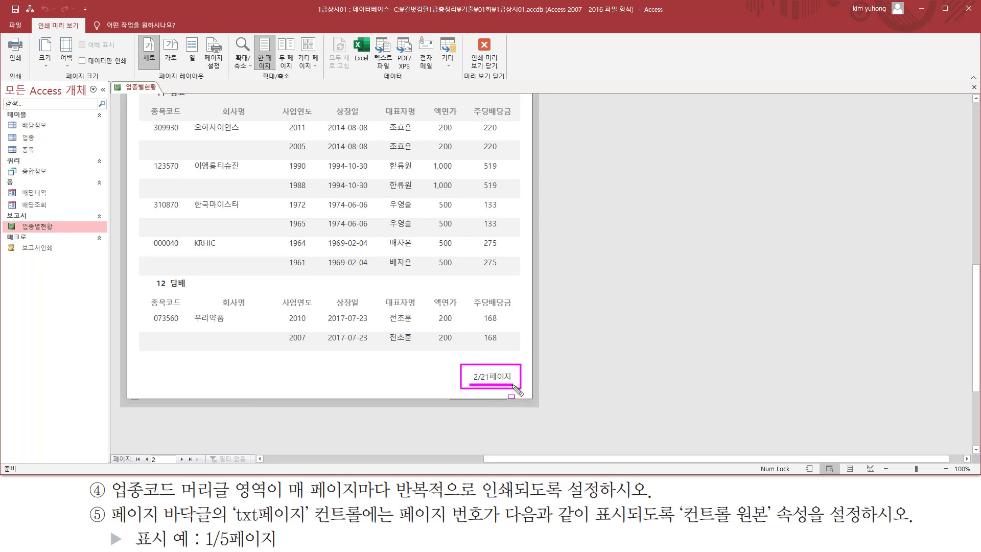
left_click_drag(201, 547, 284, 548)
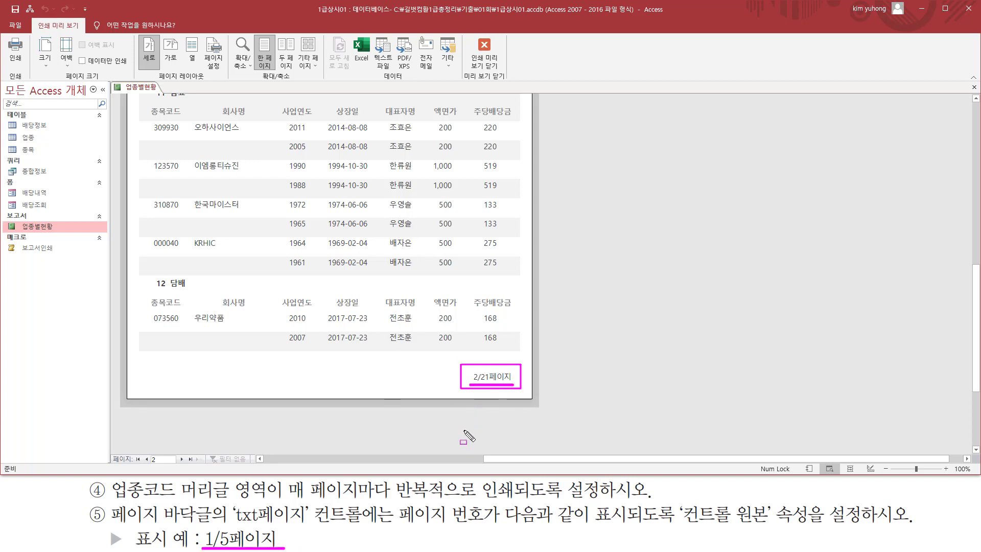
key("Escape")
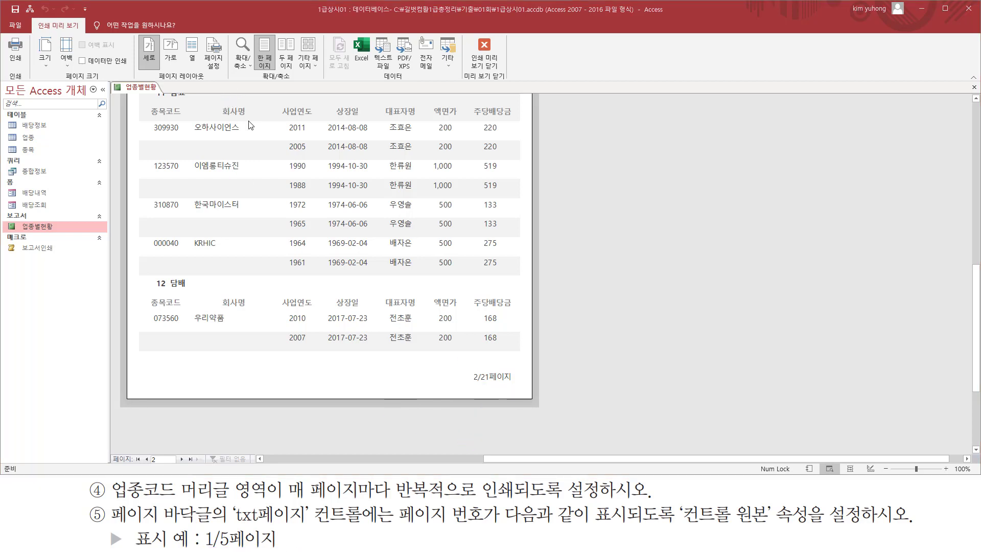
Leave Print Preview and close the 업종별현황 report, saving its design changes
left_click(489, 65)
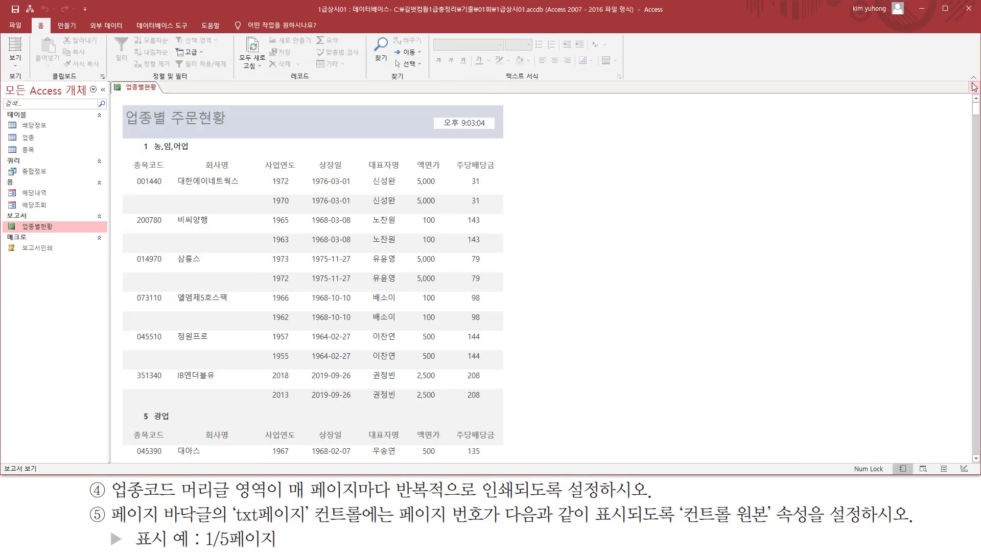
left_click(974, 89)
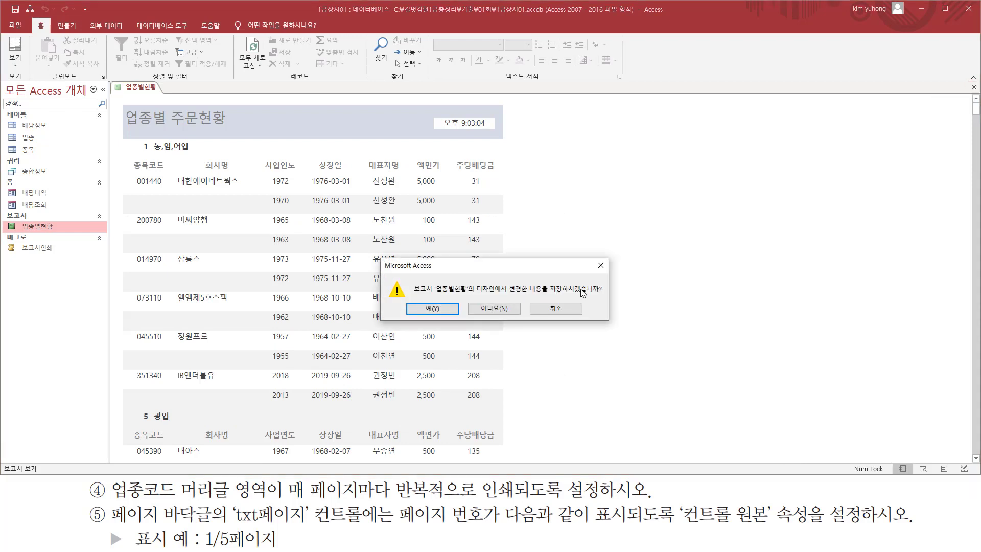
left_click(437, 310)
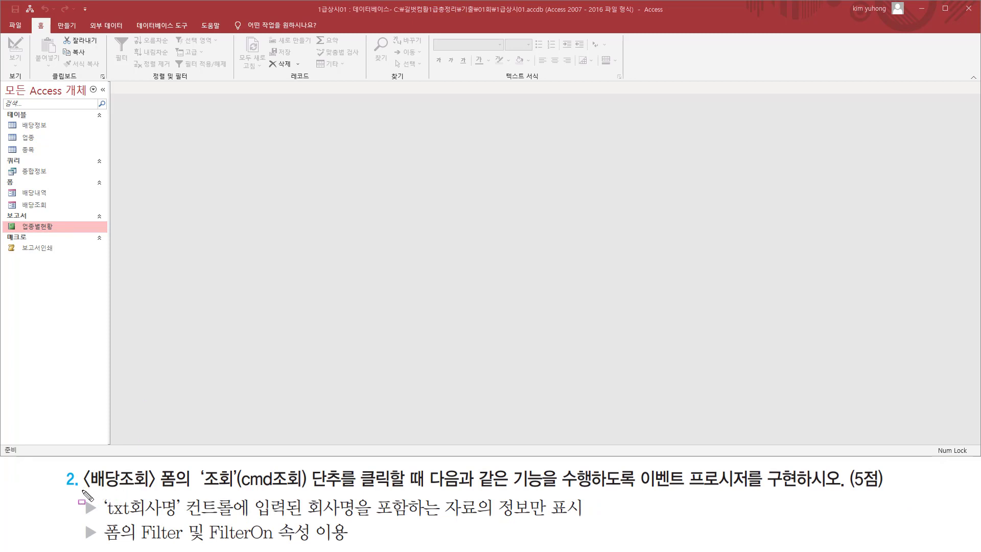
mouse_move(82, 490)
left_mouse_down()
mouse_move(149, 503)
mouse_move(172, 458)
mouse_move(326, 488)
mouse_move(340, 488)
mouse_move(341, 465)
mouse_move(398, 490)
left_mouse_up()
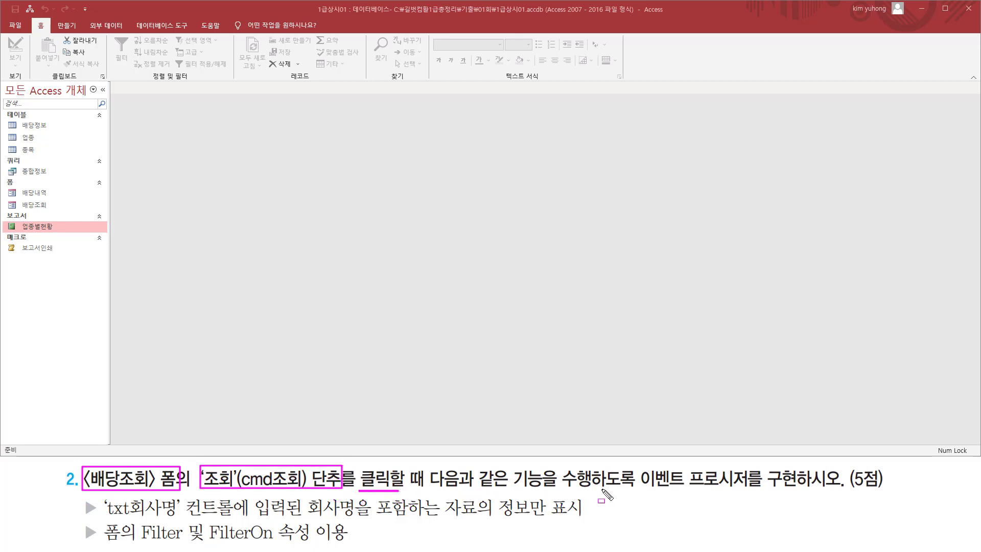
mouse_move(640, 490)
left_mouse_down()
mouse_move(834, 490)
mouse_move(851, 467)
mouse_move(858, 501)
mouse_move(853, 493)
left_mouse_up()
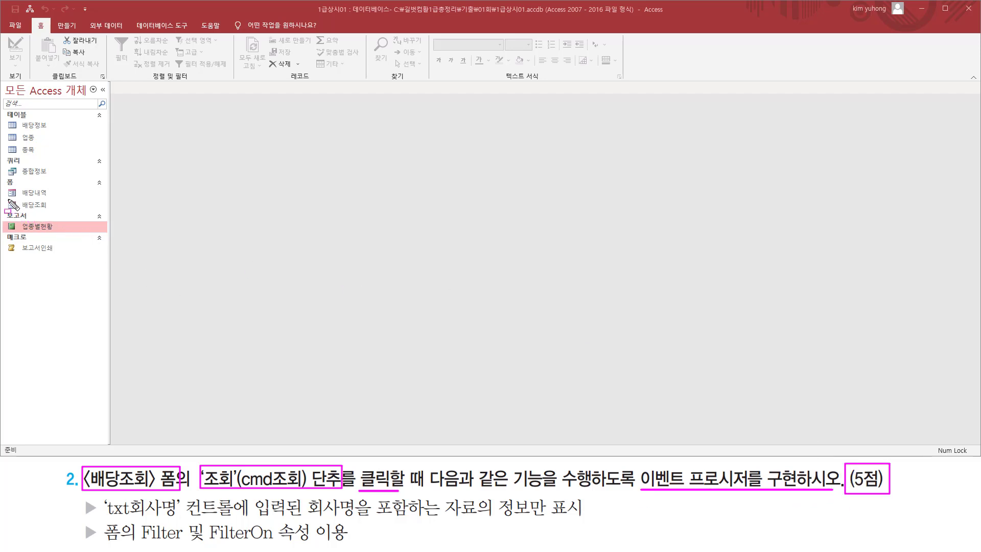
left_click_drag(11, 204, 66, 225)
key("Escape")
Open the 배당조회 form in Form view and try its 조회 button
left_click(45, 205)
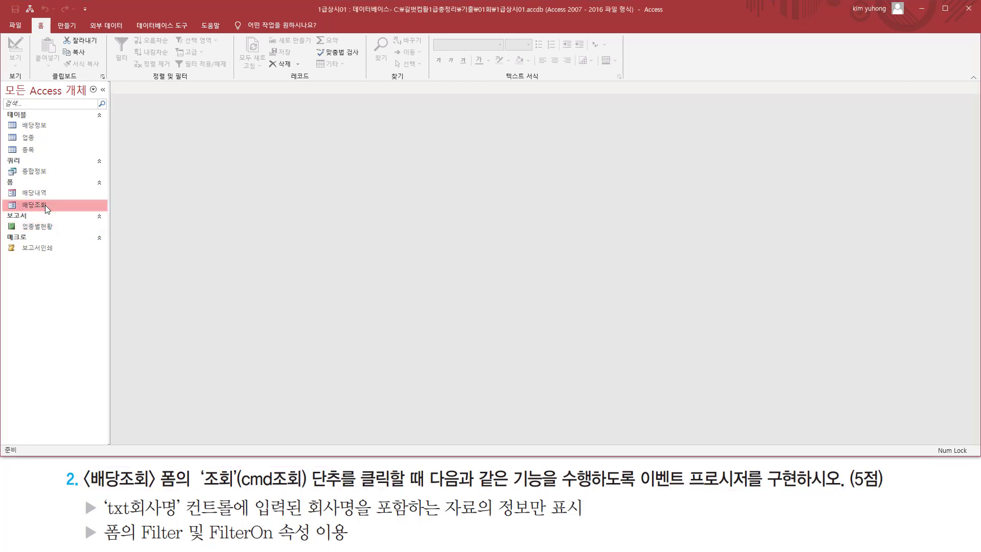
double_click(40, 207)
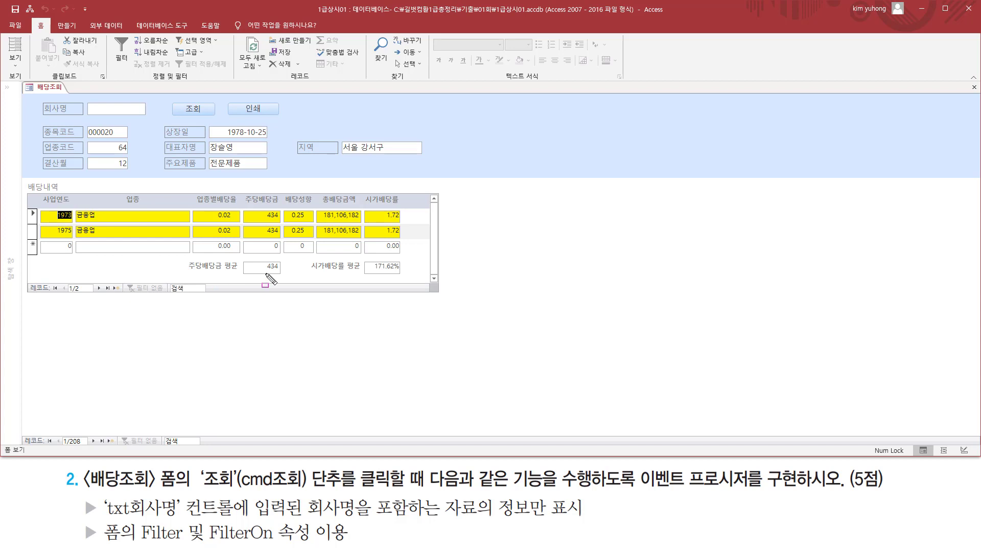
mouse_move(195, 462)
left_mouse_down()
mouse_move(340, 493)
mouse_move(420, 489)
left_mouse_up()
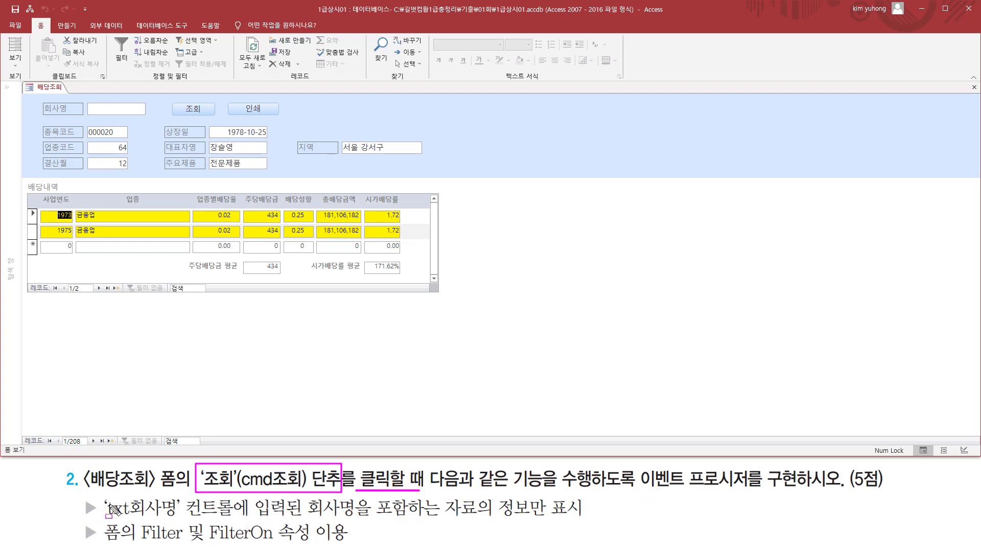
left_click_drag(70, 494, 101, 546)
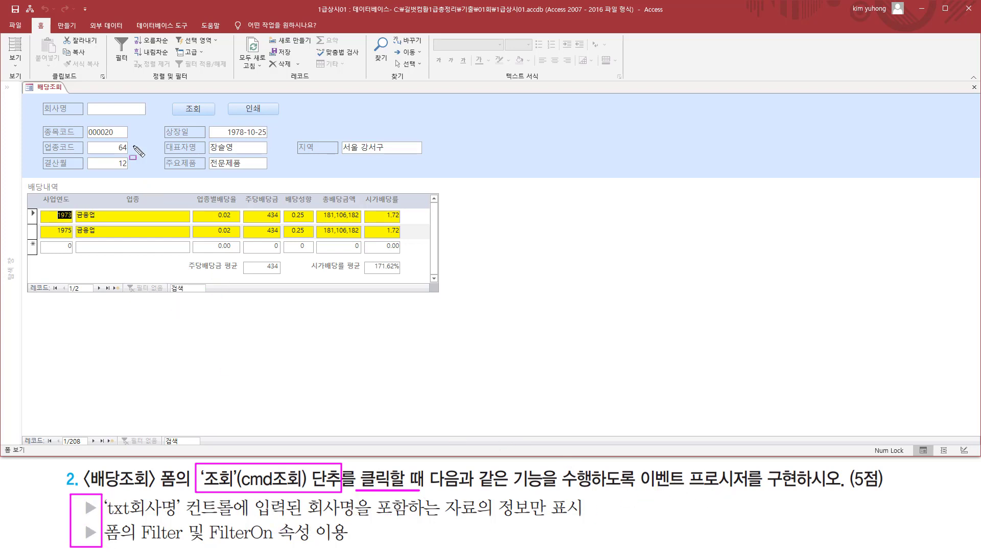
left_click_drag(170, 99, 215, 121)
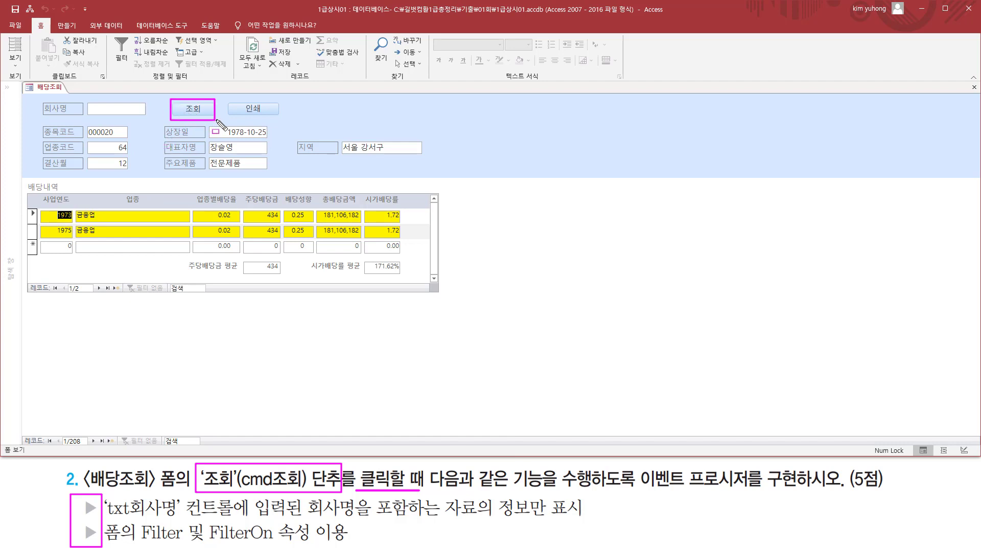
key("Escape")
left_click(195, 110)
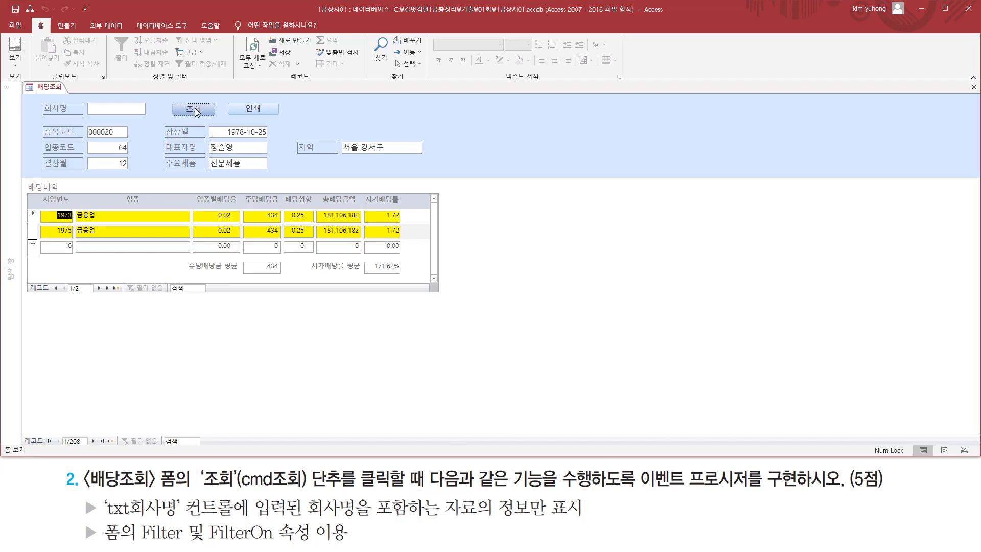
left_click(195, 109)
left_click(105, 498)
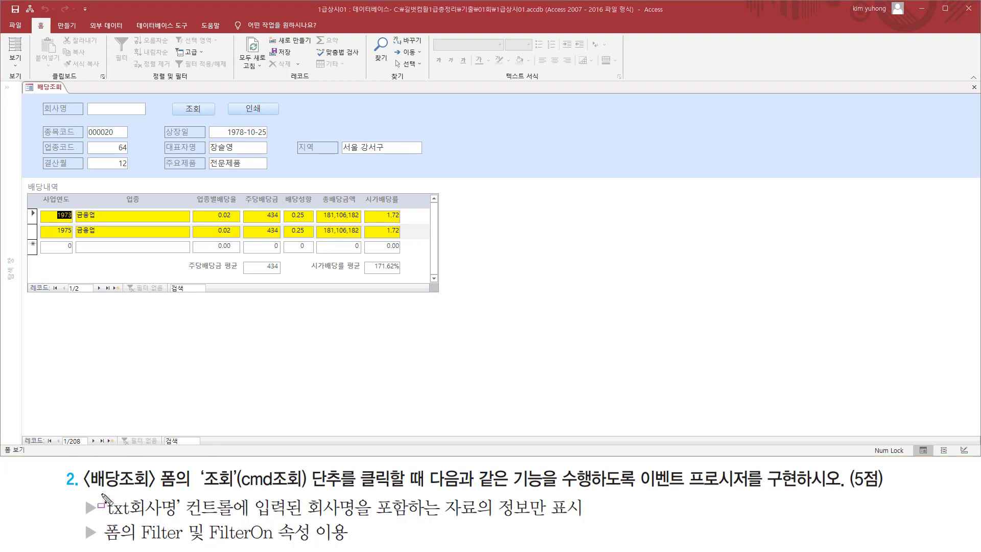
mouse_move(103, 494)
left_mouse_down()
mouse_move(164, 516)
mouse_move(233, 520)
left_mouse_up()
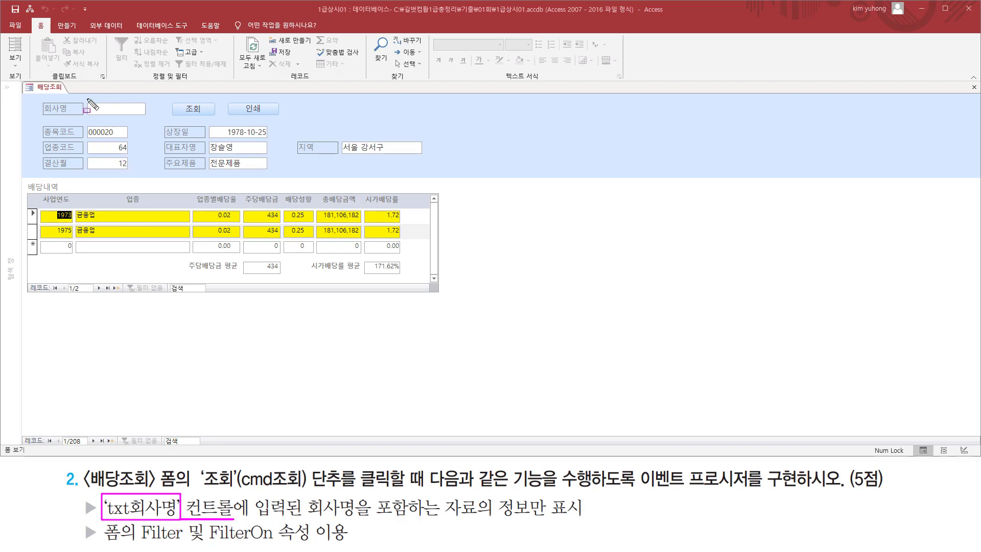
left_click_drag(87, 99, 151, 117)
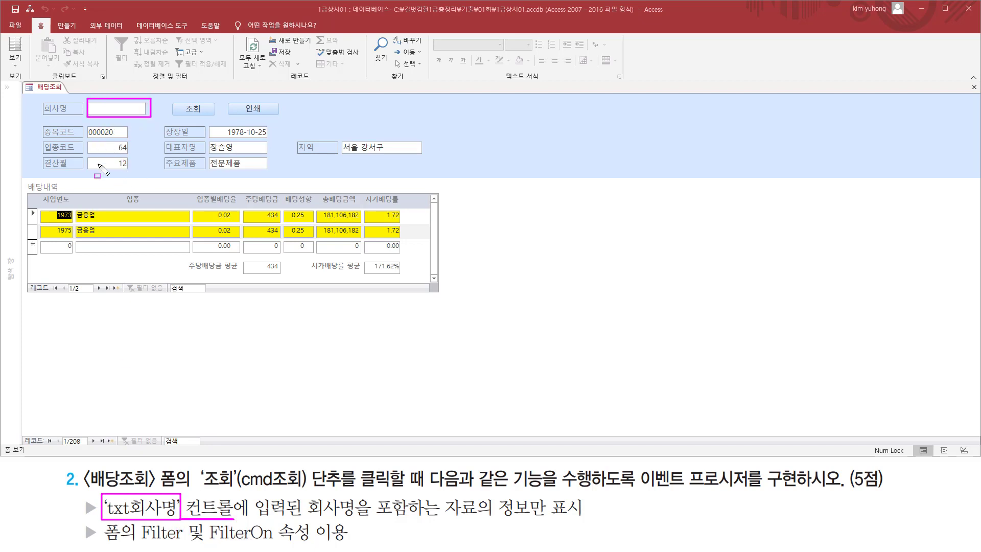
left_click_drag(253, 517, 577, 519)
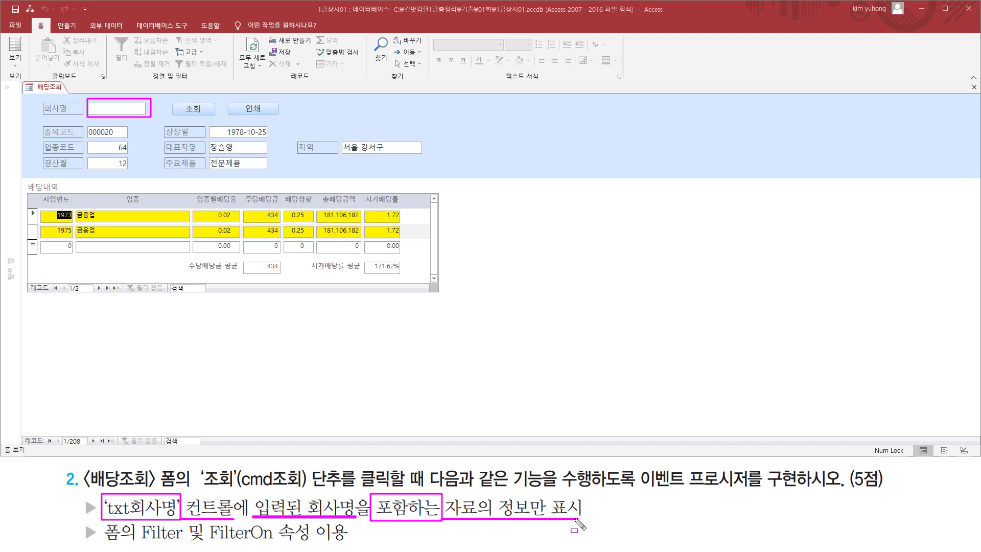
key("Escape")
Switch the 배당조회 form to Design view and create an On Click event procedure for the cmd조회 button with 코드 작성기
left_click(14, 61)
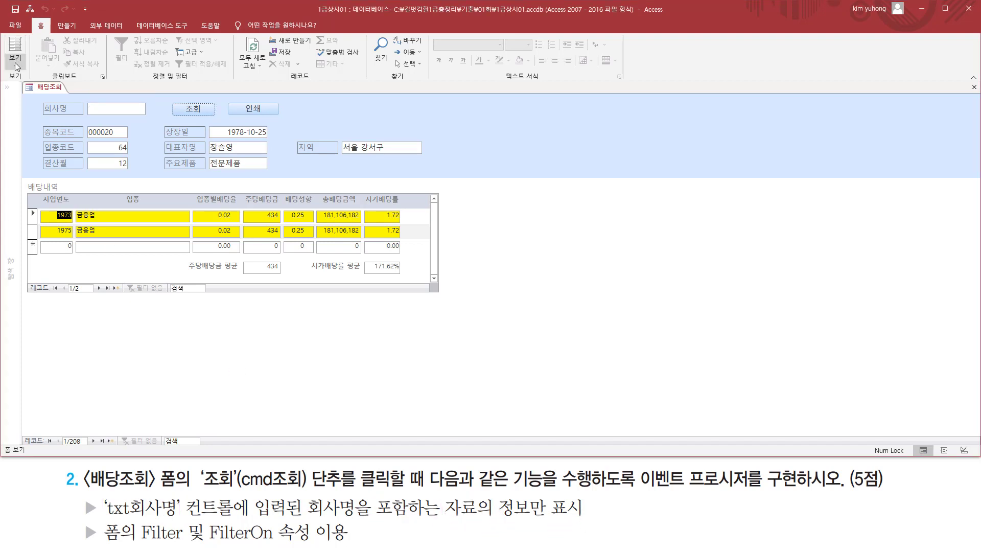
left_click(35, 130)
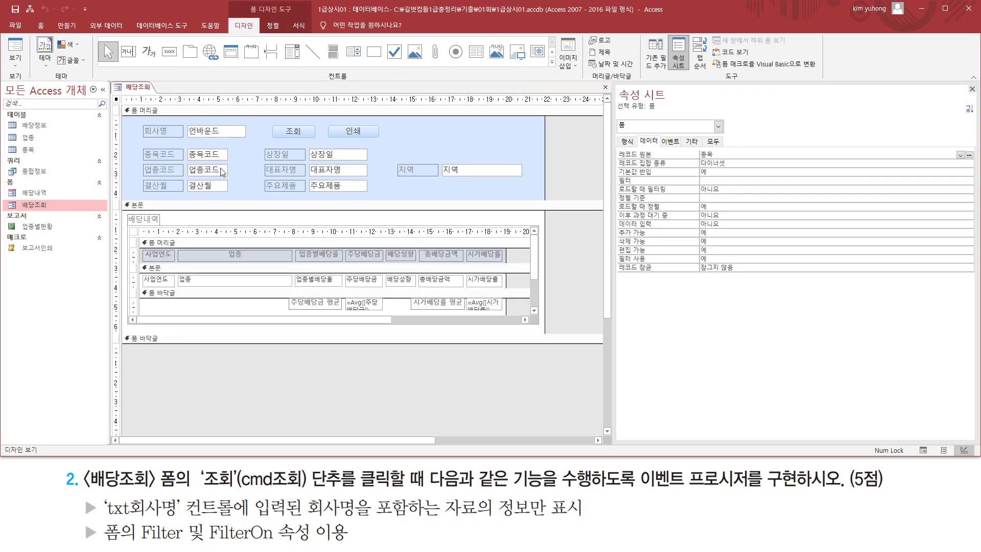
left_click(287, 130)
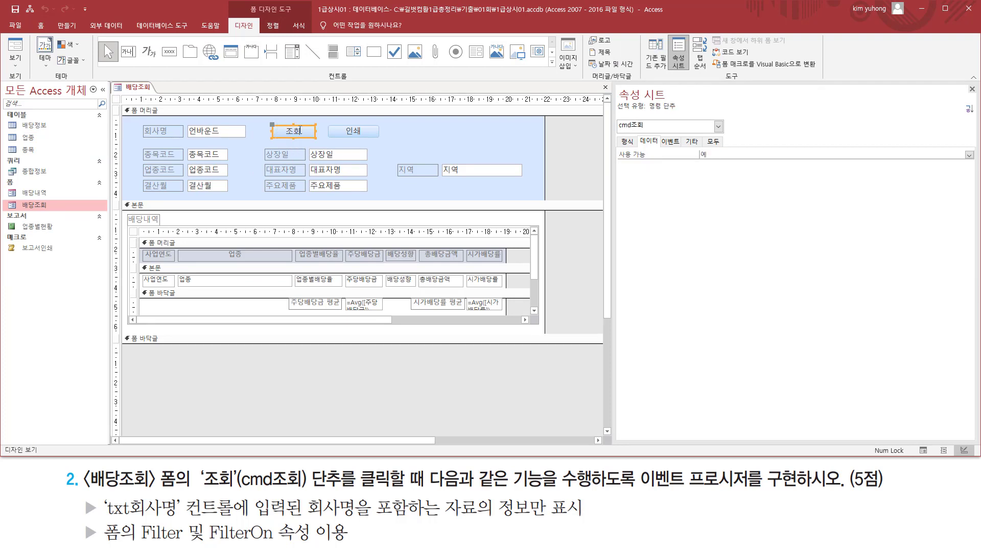
left_click(674, 143)
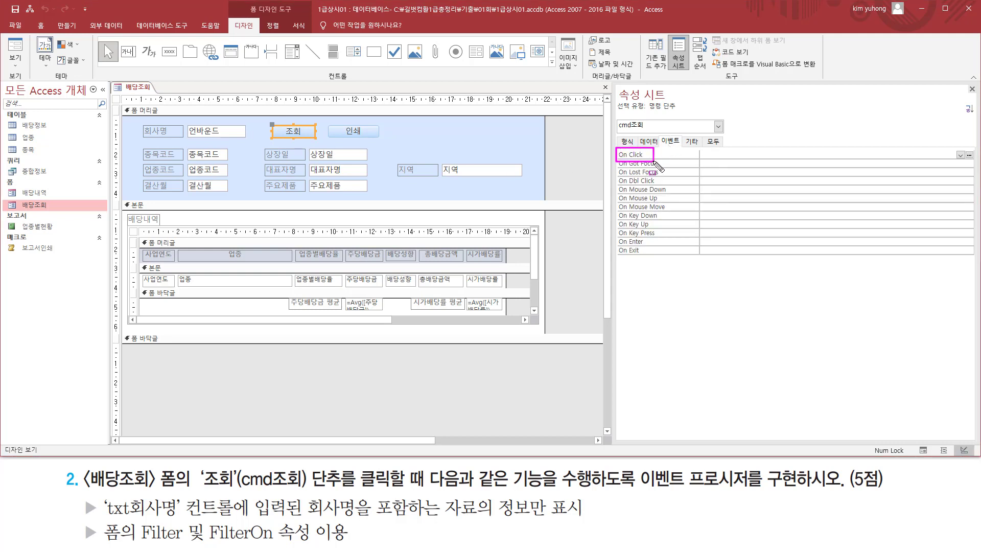
left_click(969, 155)
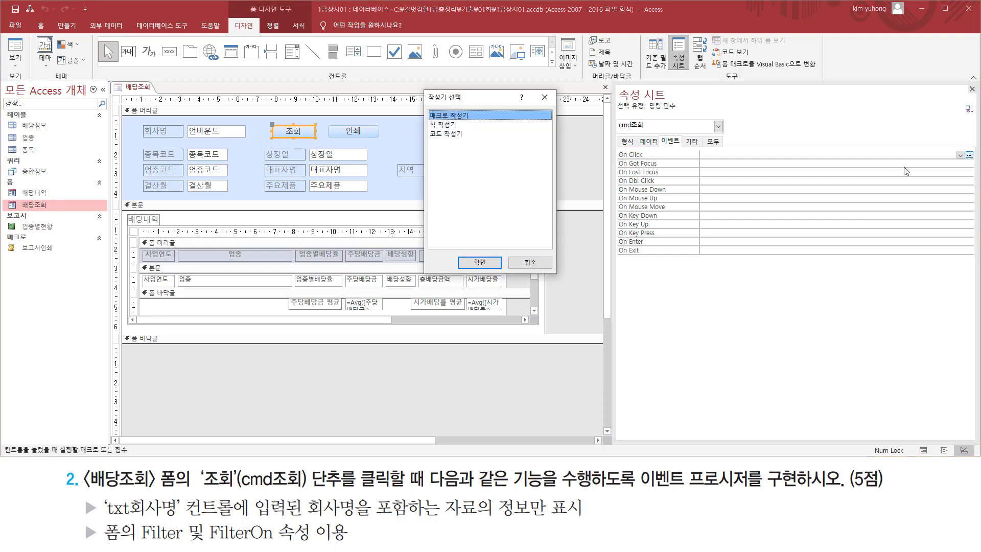
left_click(457, 136)
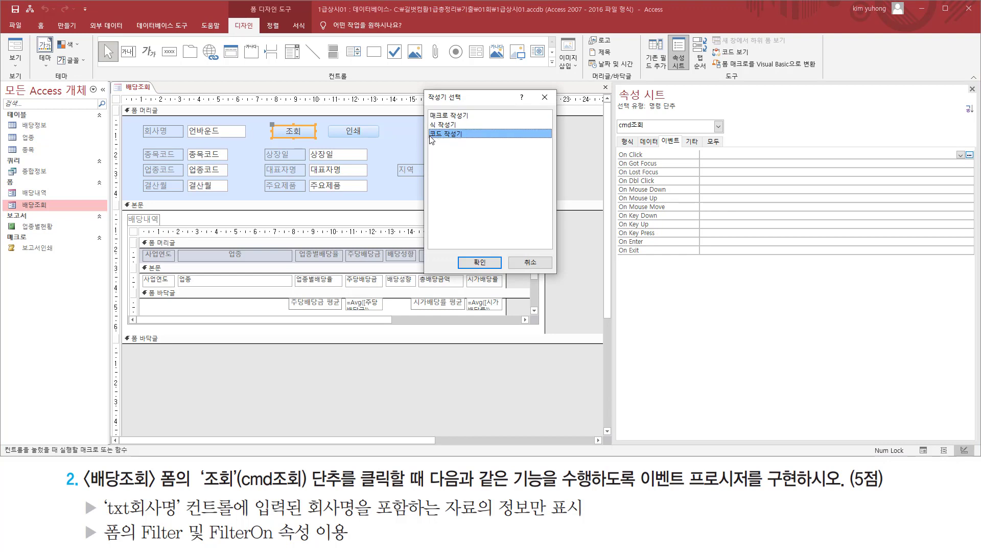
left_click(480, 262)
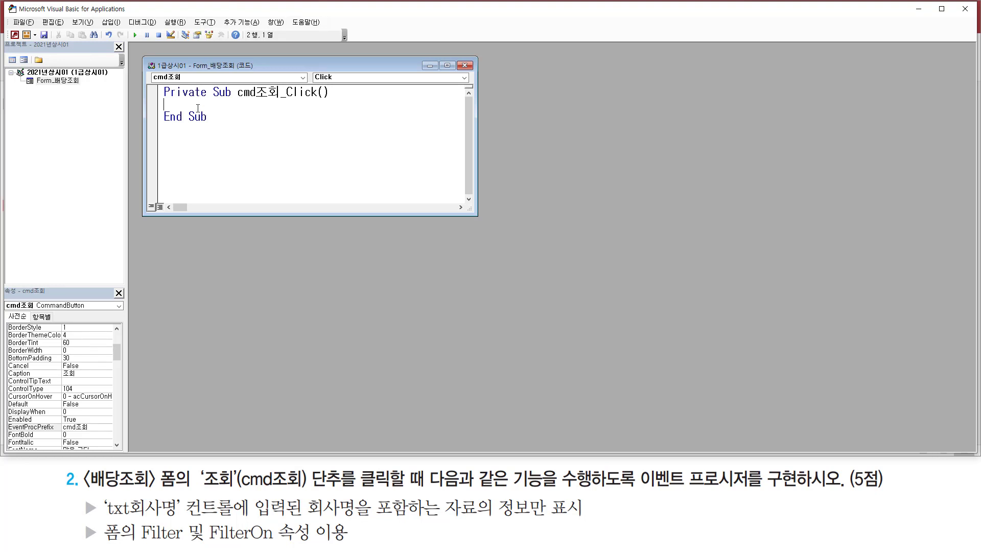
left_click_drag(235, 101, 331, 101)
left_click_drag(168, 105, 232, 122)
key("Escape")
Enlarge the code window and add the line Me.Filter = "회사명 = '" & txt회사명 & "'" to the cmd조회_Click procedure
left_click_drag(476, 217, 617, 302)
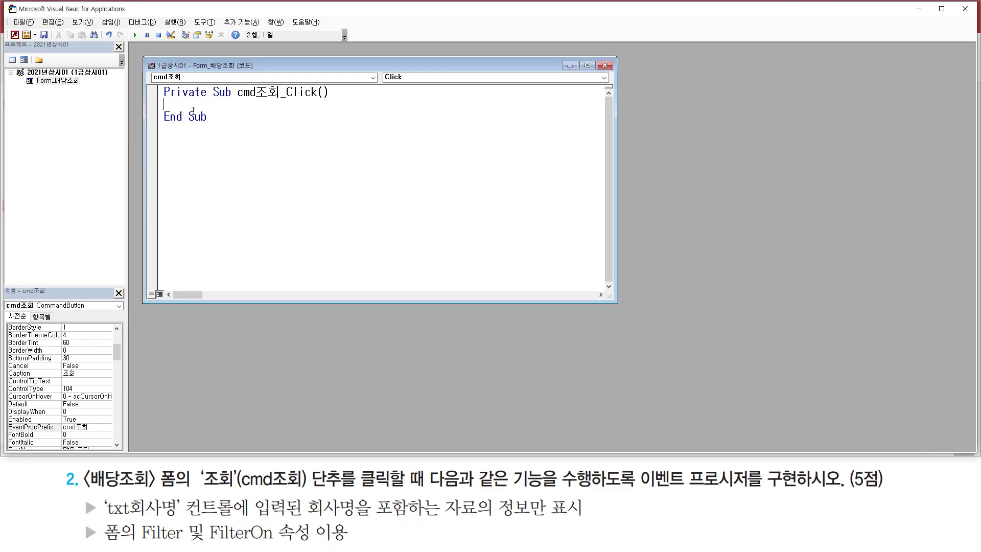
key("Return")
key("Return")
key("Return")
type("ㅡㄷ")
key("BackSpace")
key("BackSpace")
type("me.filter")
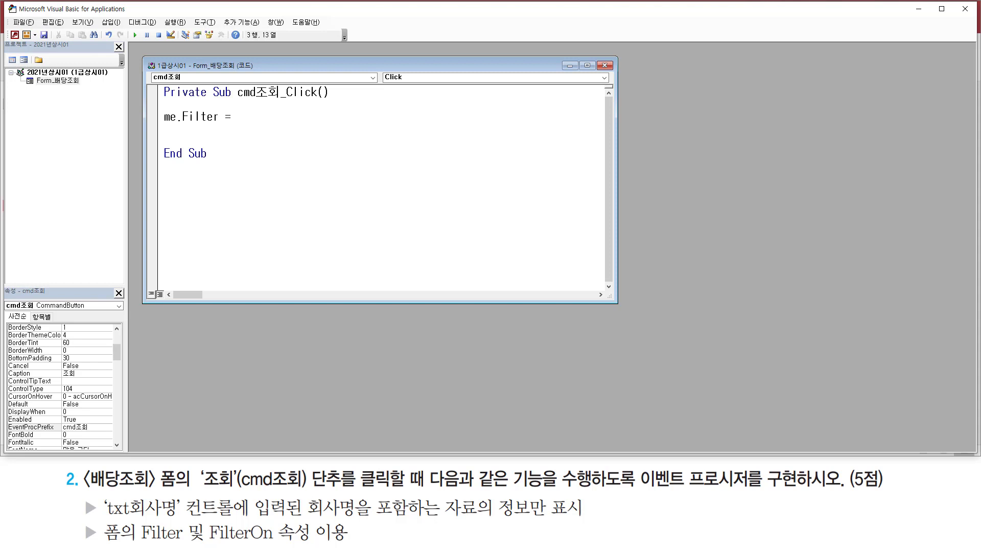
type("= \"회사명")
type("= '\" & txt회사명")
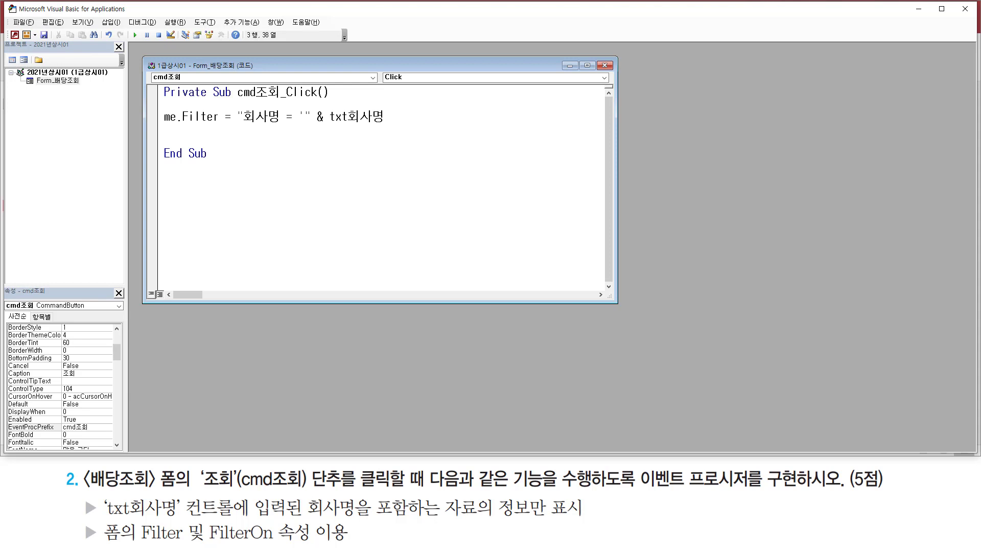
type(" &")
key("Return")
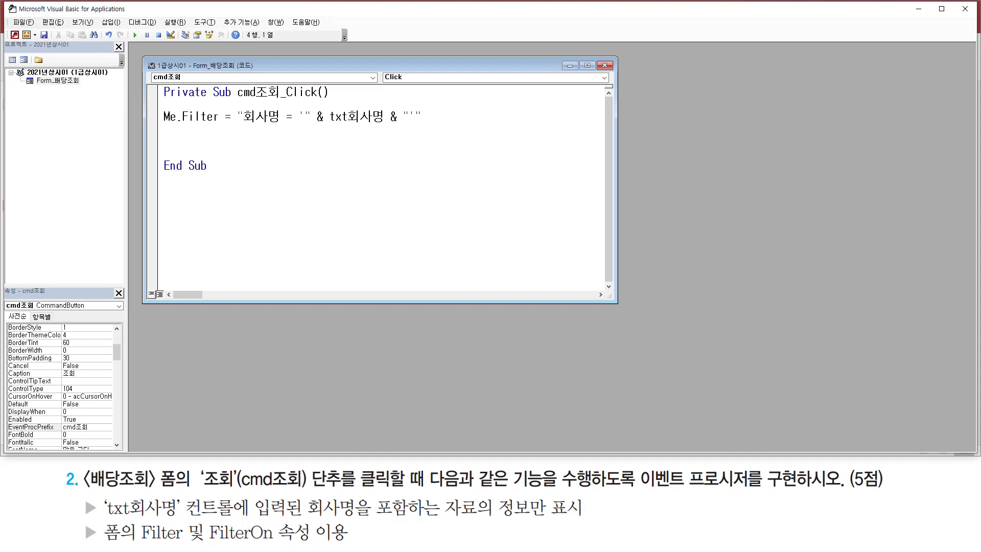
Add the line Me.FilterOn = True to the cmd조회_Click procedure, separated from the Me.Filter line by a blank line
type("me.filterO")
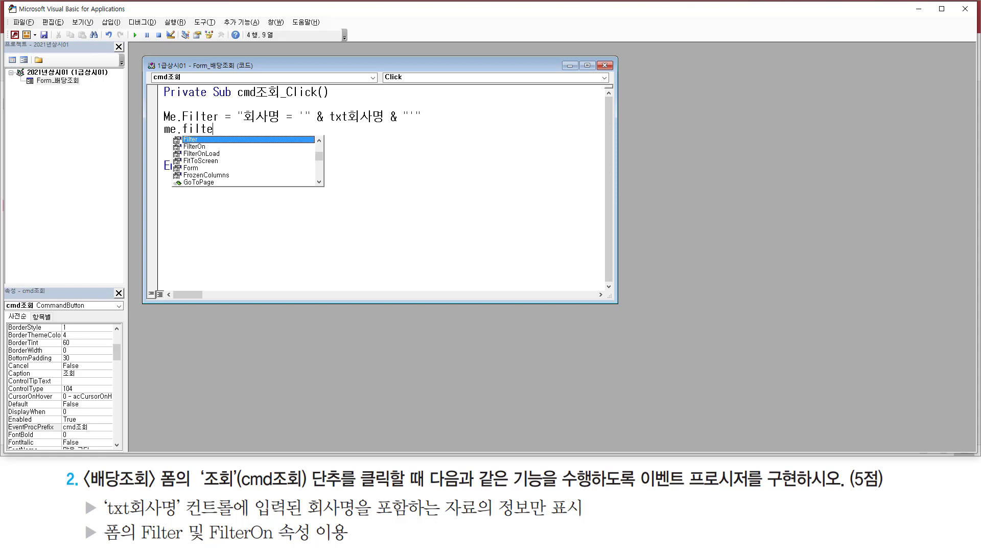
key("Tab")
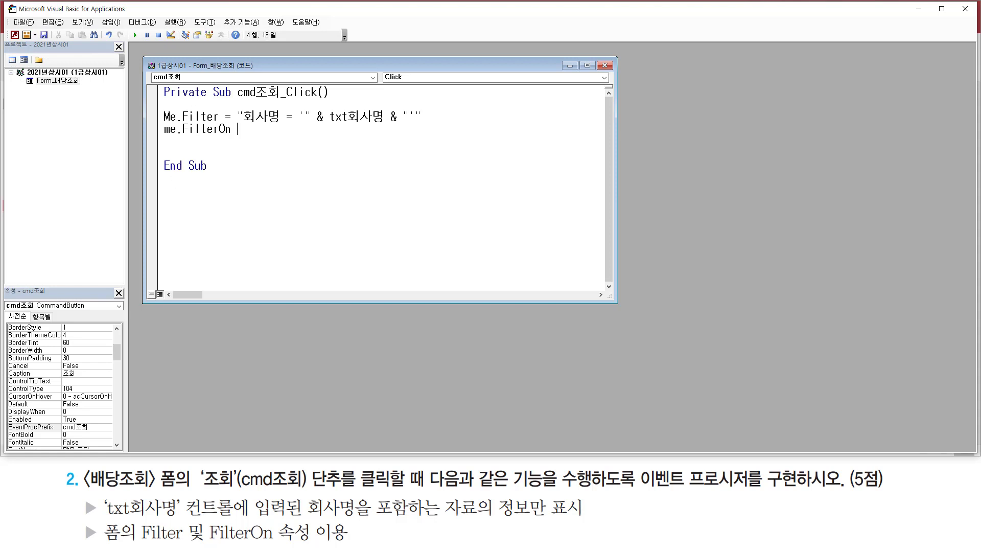
type("= t")
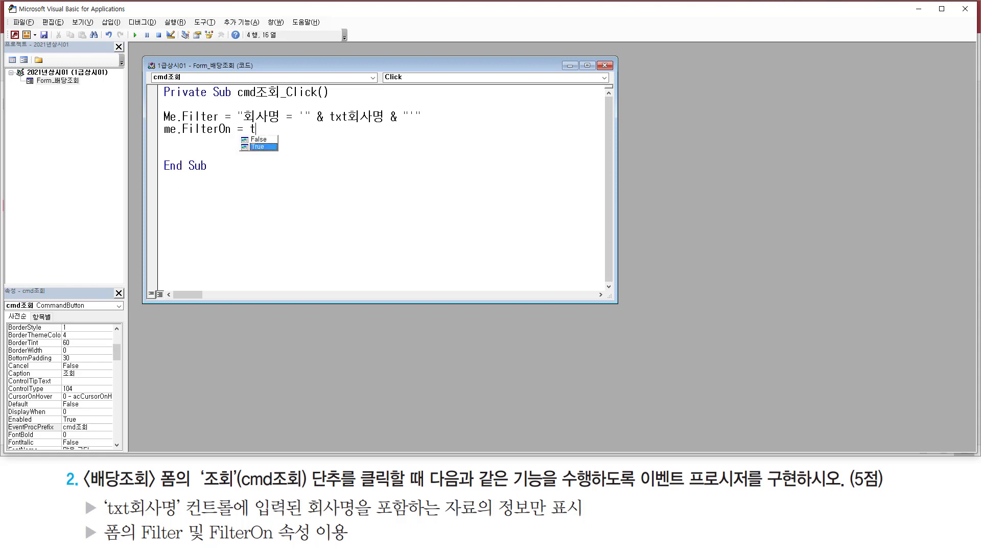
key("Tab")
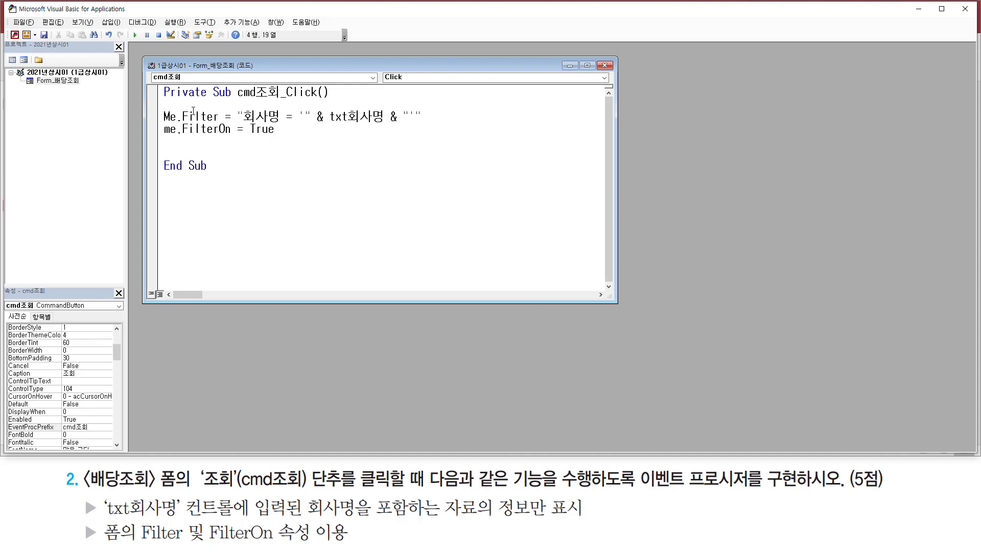
key("Delete")
key("Up")
key("Return")
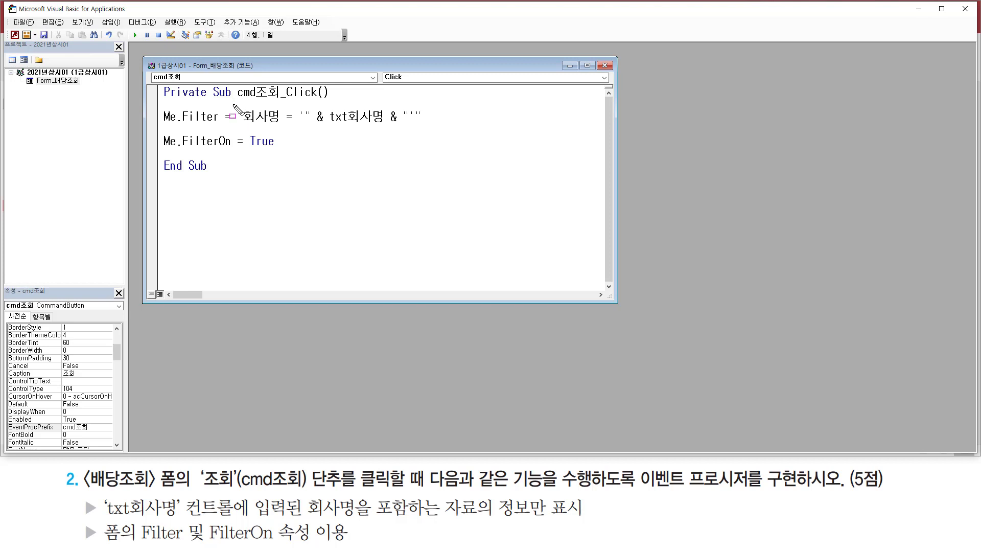
left_click_drag(233, 104, 437, 133)
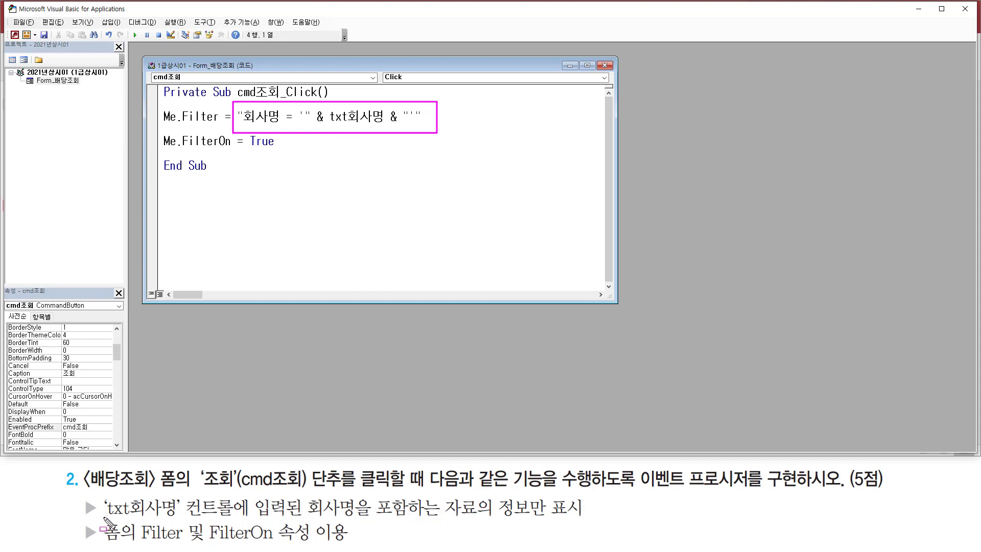
mouse_move(107, 516)
left_mouse_down()
mouse_move(168, 516)
mouse_move(181, 496)
left_mouse_up()
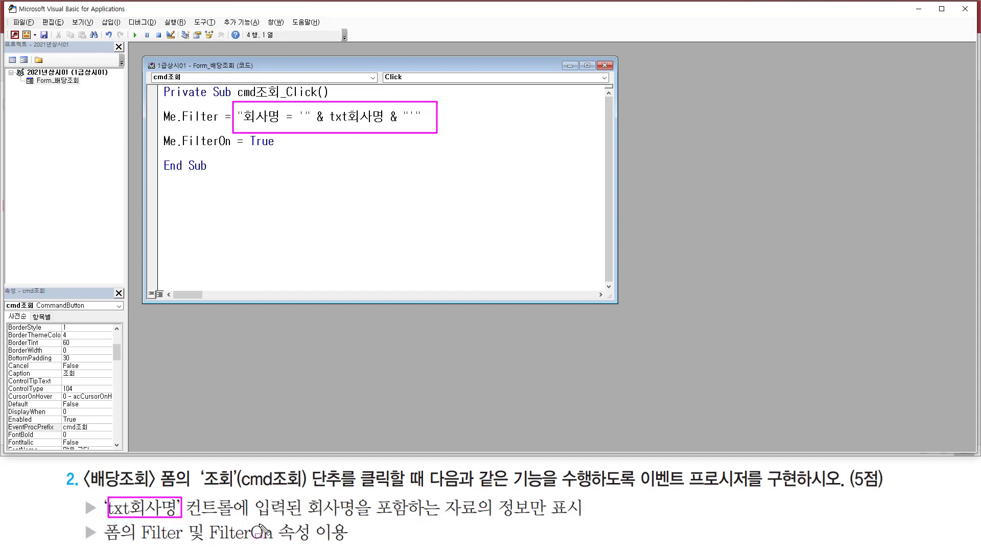
mouse_move(255, 519)
left_mouse_down()
mouse_move(389, 511)
mouse_move(496, 521)
left_mouse_up()
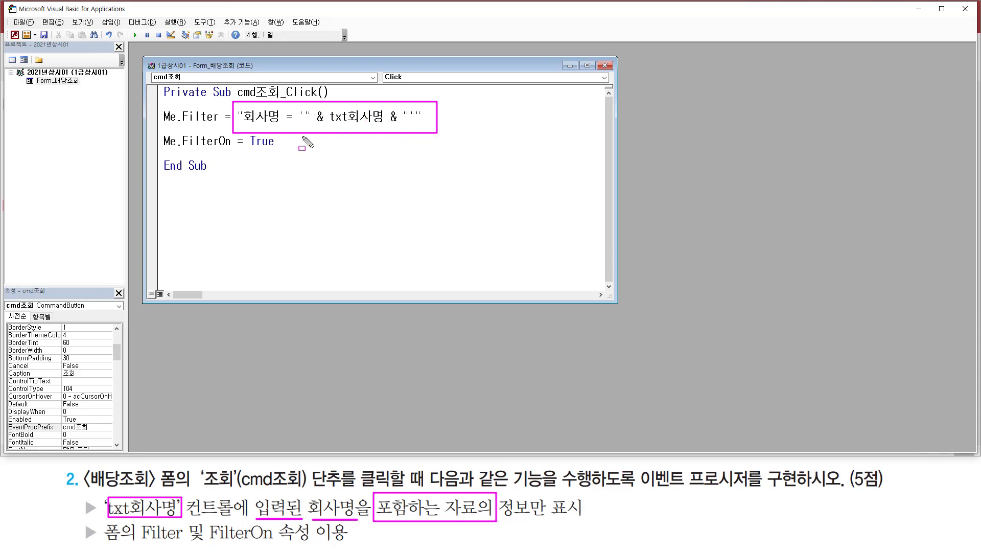
key("Escape")
Change the filter expression to a partial match: Me.Filter = "회사명 like '*" & txt회사명 & "*'"
left_click(289, 119)
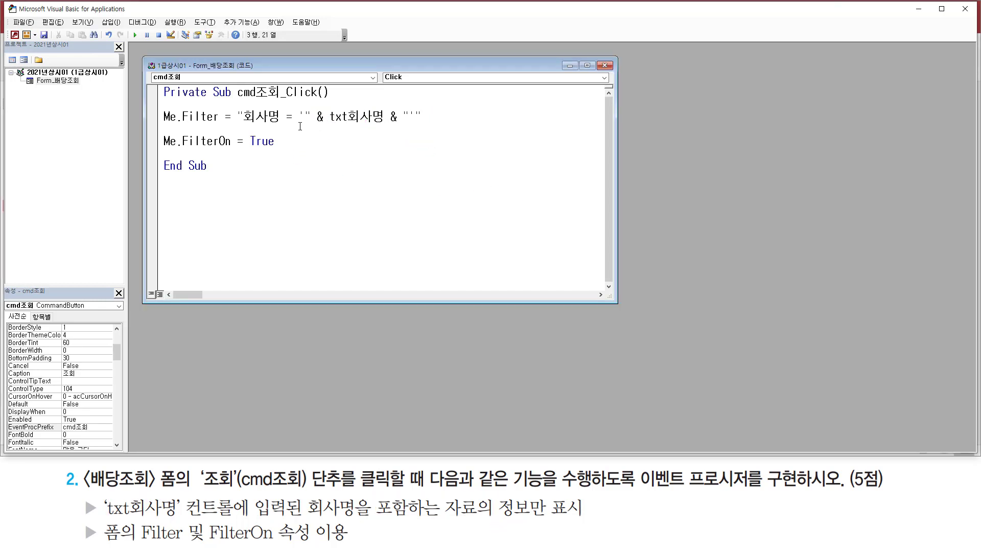
key("Delete")
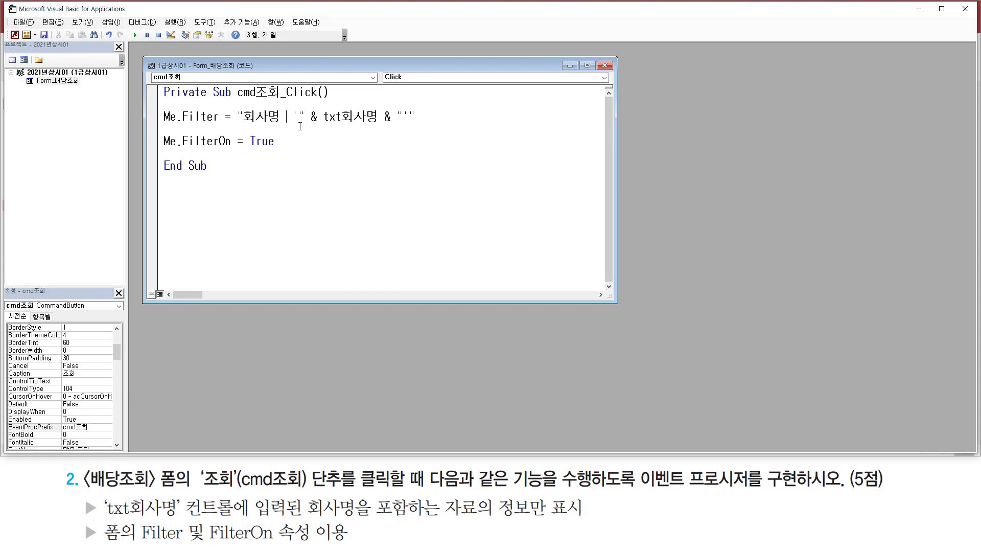
type("like ")
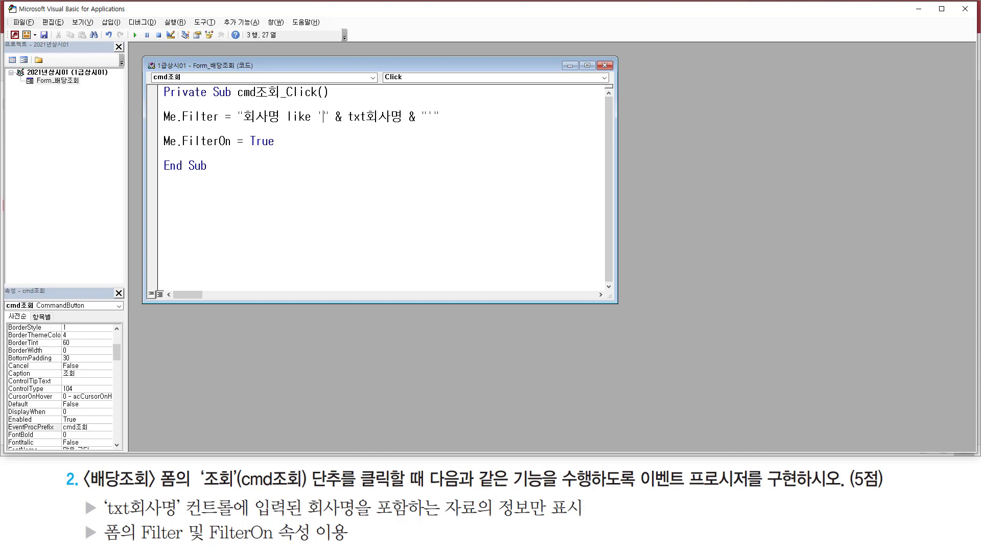
type("*")
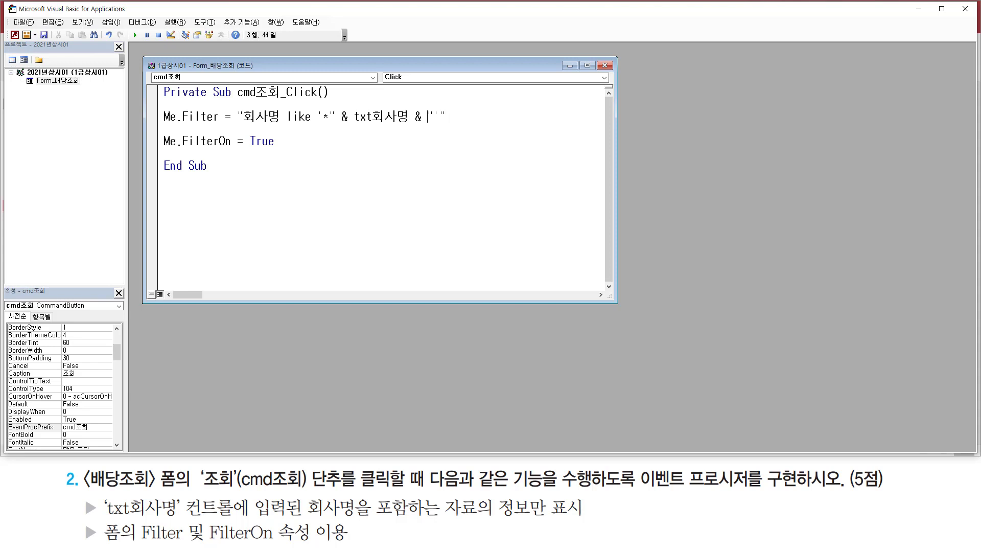
type("*")
left_click_drag(373, 492, 479, 526)
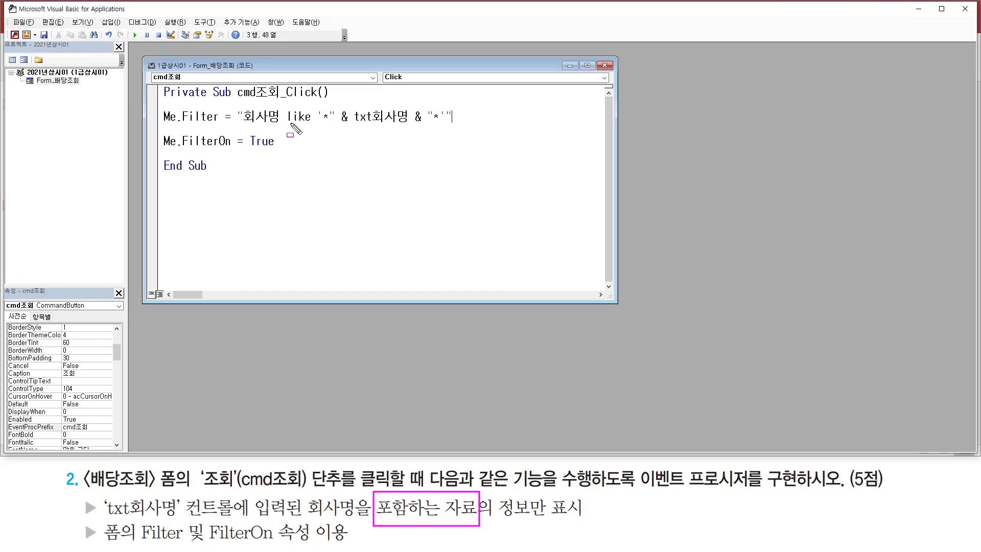
left_click_drag(283, 123, 307, 124)
mouse_move(317, 108)
left_mouse_down()
mouse_move(333, 113)
mouse_move(329, 122)
left_mouse_up()
mouse_move(425, 109)
left_mouse_down()
mouse_move(434, 117)
mouse_move(445, 107)
mouse_move(438, 119)
left_mouse_up()
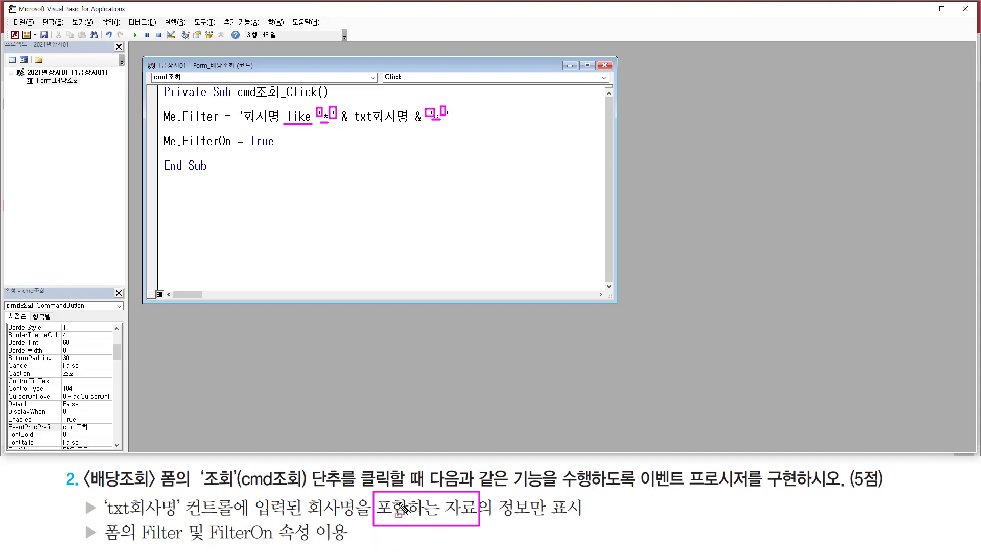
left_click_drag(296, 137, 303, 141)
key("Escape")
Switch back to Access, show the 배당조회 form in Form view and run 조회 with 회사명 set to 유
left_click(296, 133)
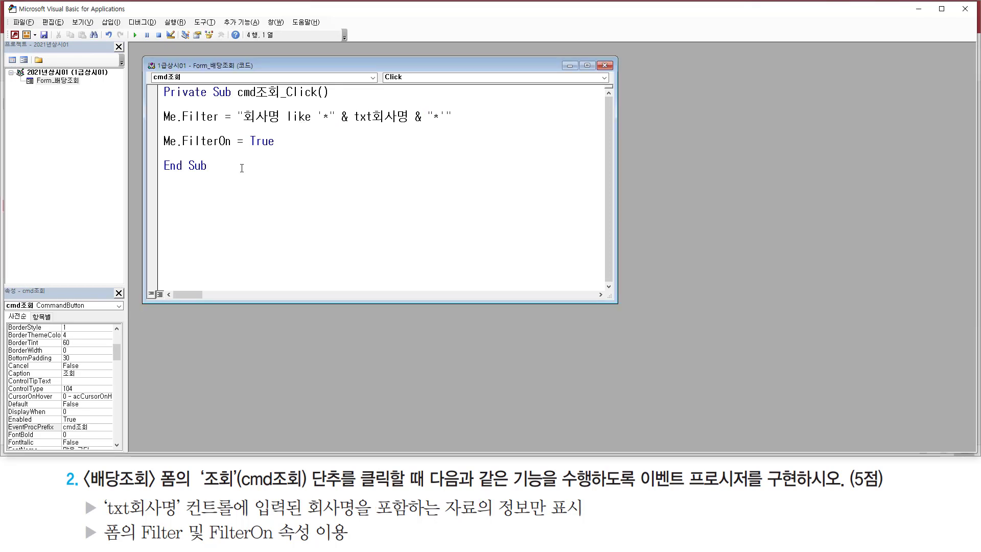
left_click(15, 35)
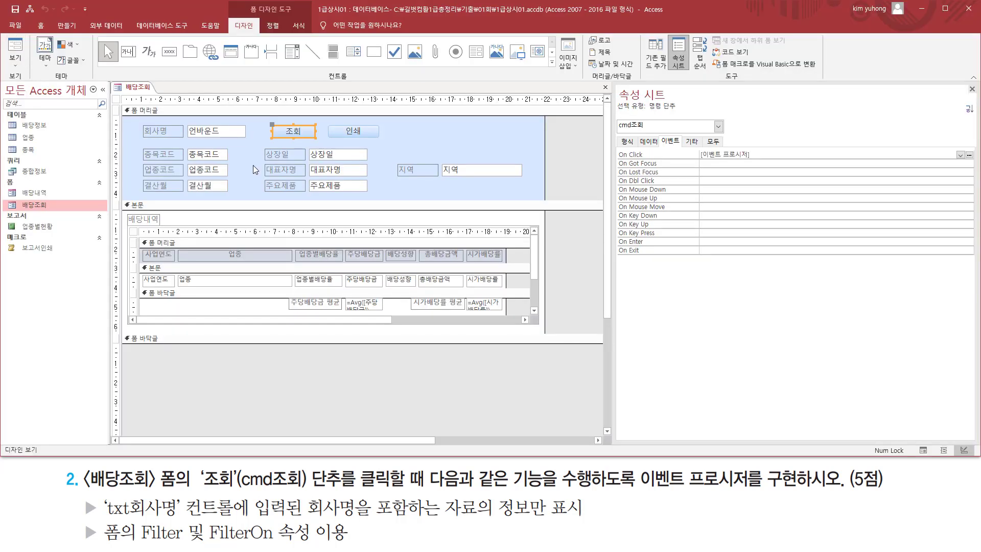
left_click(23, 56)
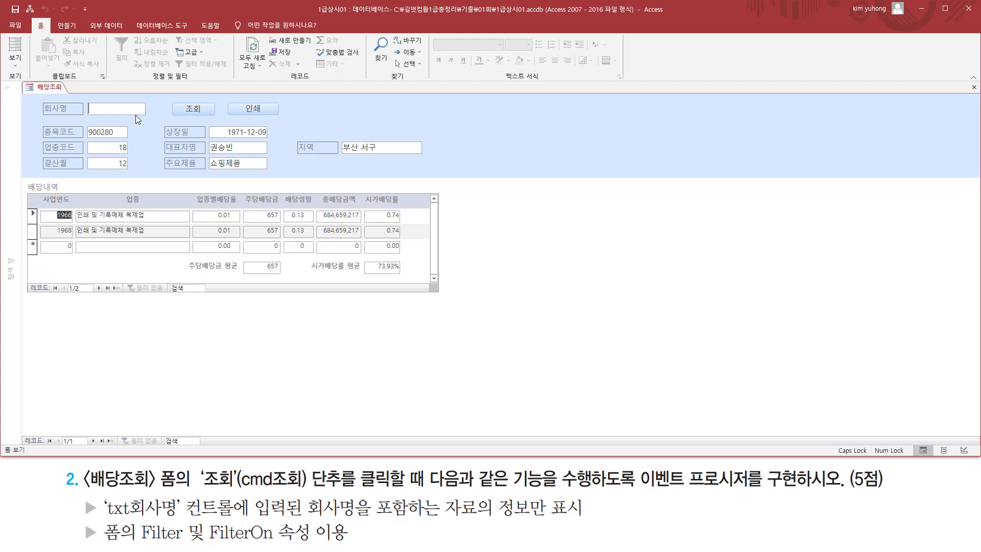
type("유")
mouse_move(106, 519)
left_mouse_down()
mouse_move(181, 515)
mouse_move(104, 517)
left_mouse_up()
left_click_drag(257, 517, 486, 523)
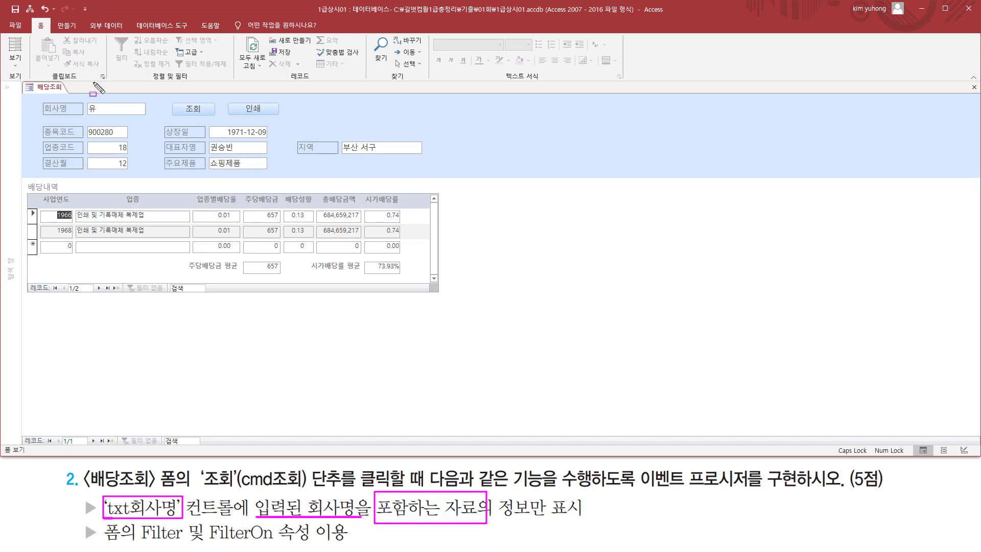
left_click_drag(87, 98, 107, 117)
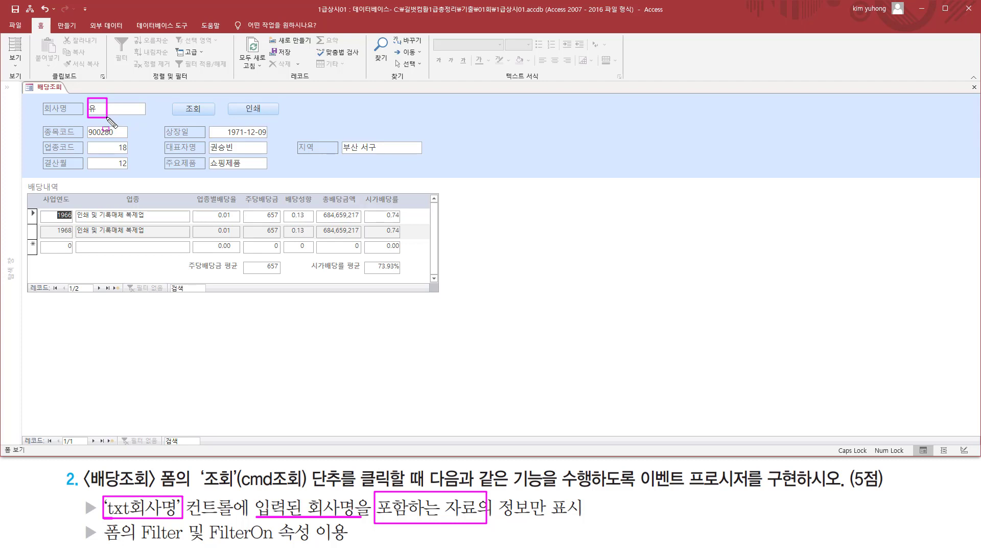
key("Escape")
left_click(194, 109)
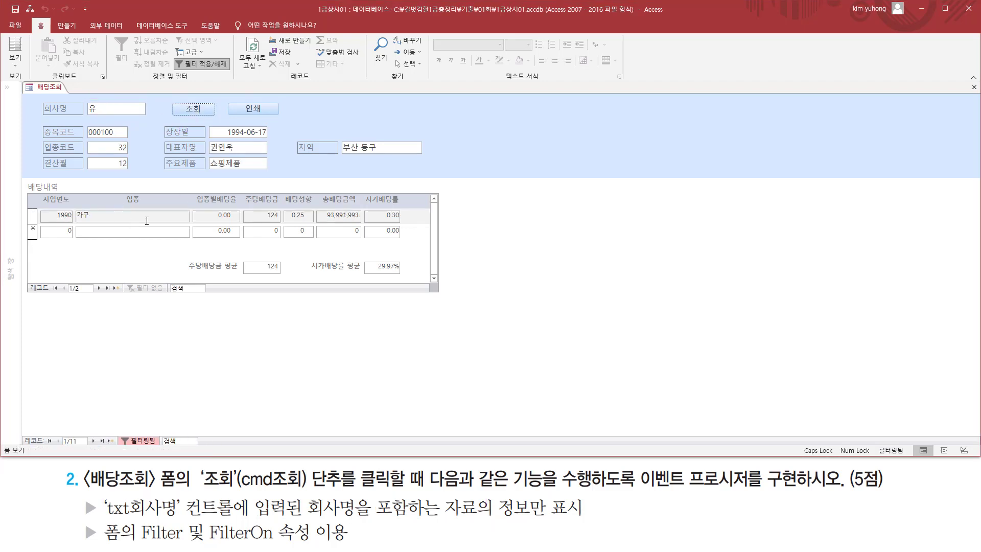
Test the 조회 button again with the 회사명 values 삼, 하 and 조 in turn
double_click(130, 107)
type("삼")
left_click(212, 109)
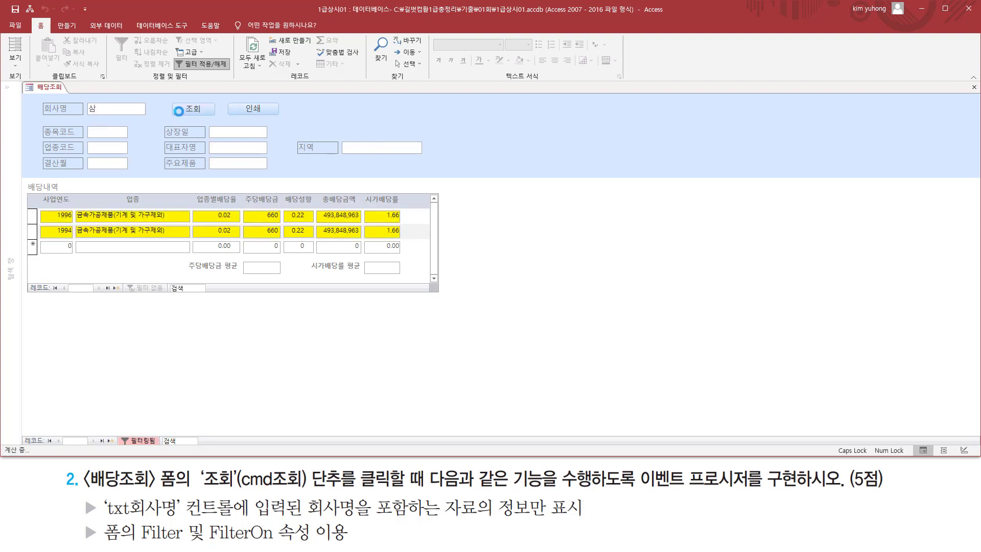
double_click(130, 106)
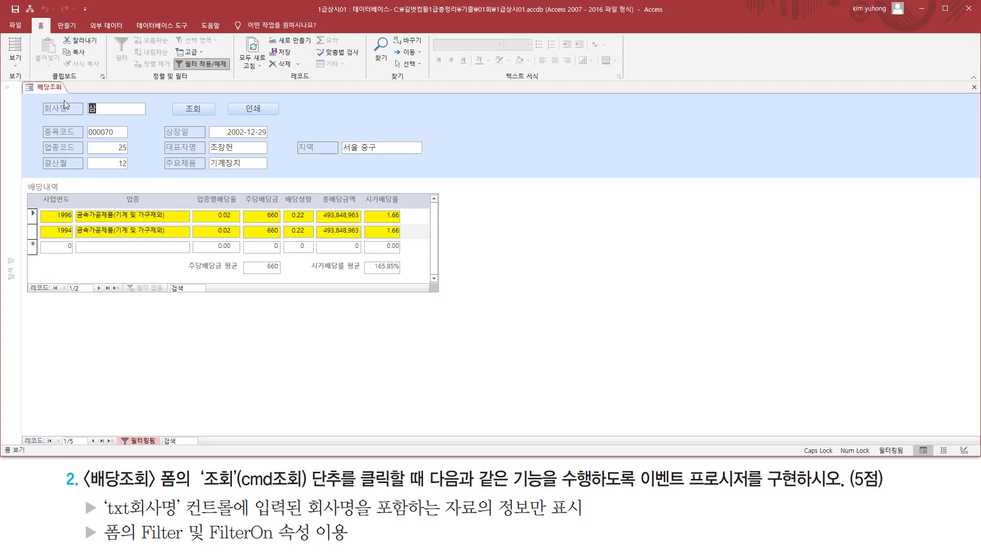
type("하")
left_click(189, 110)
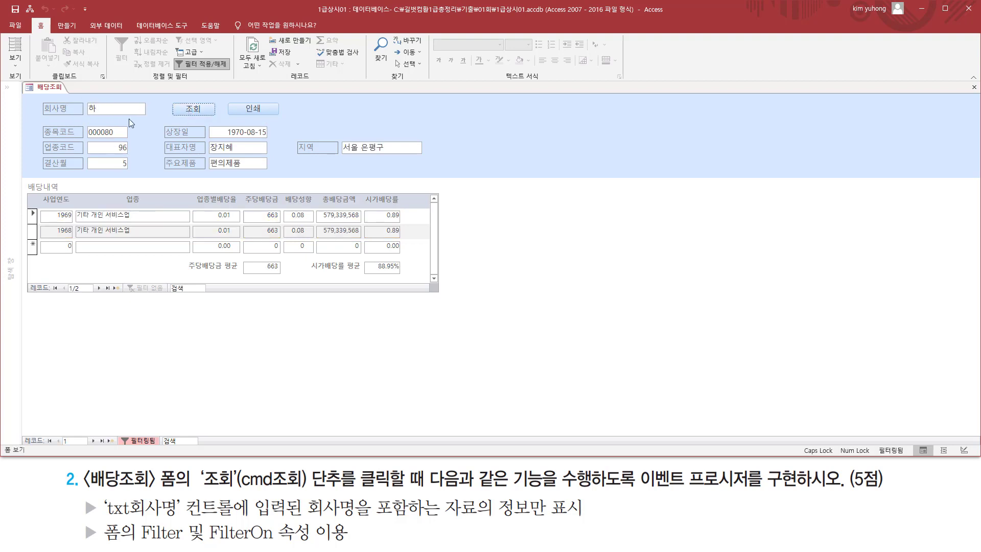
left_click(118, 107)
key("BackSpace")
type("조")
left_click(192, 109)
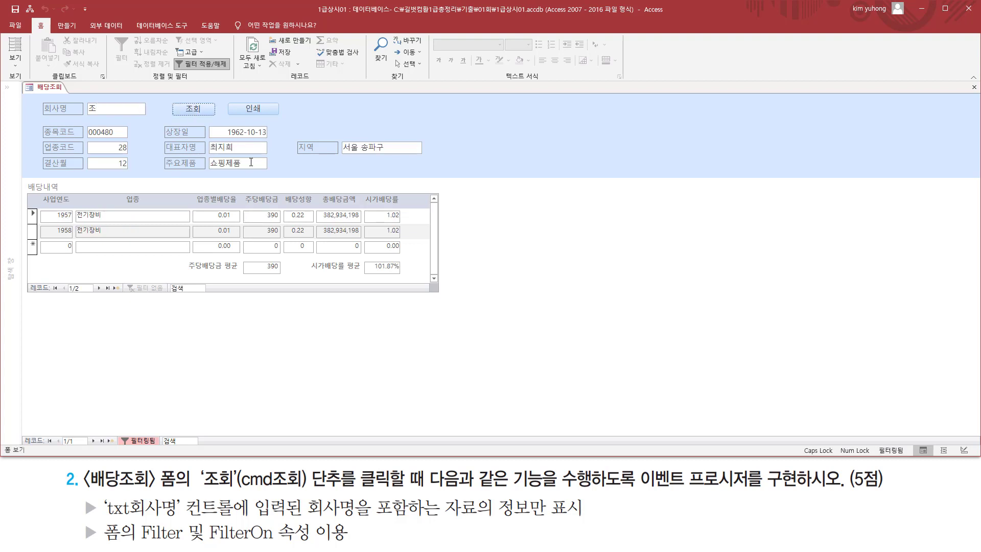
Close the 배당조회 form, saving its design changes
right_click(52, 87)
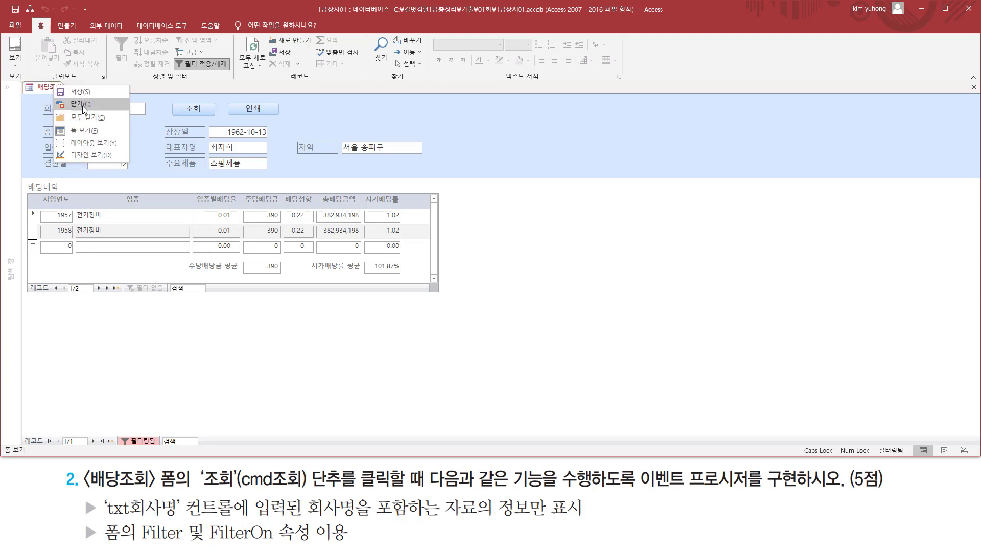
left_click(83, 105)
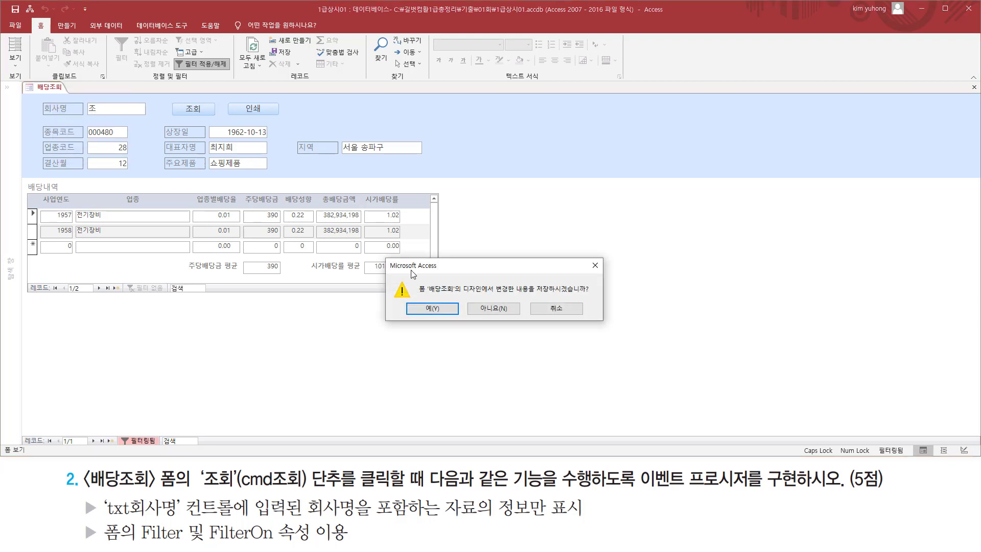
left_click(444, 308)
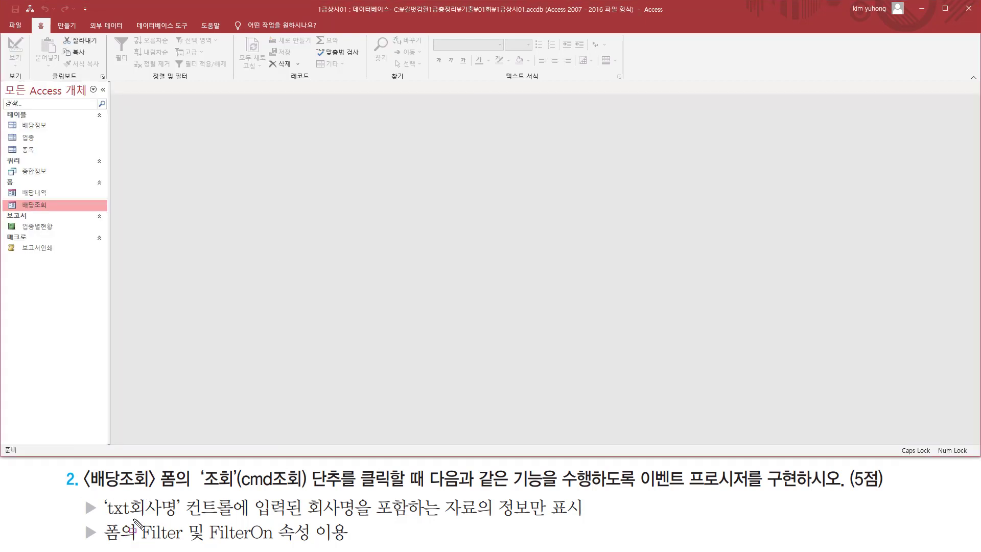
mouse_move(134, 519)
left_mouse_down()
mouse_move(280, 547)
mouse_move(353, 544)
left_mouse_up()
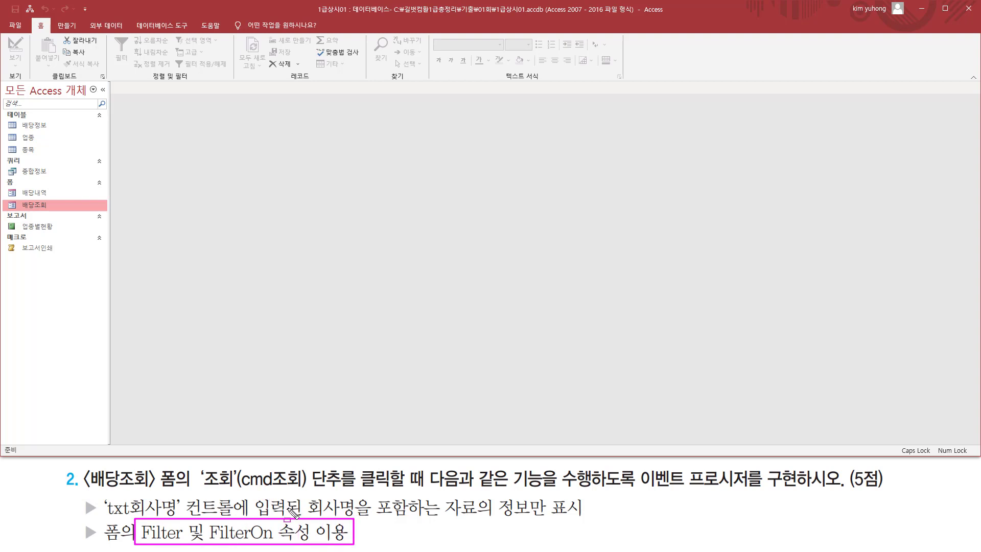